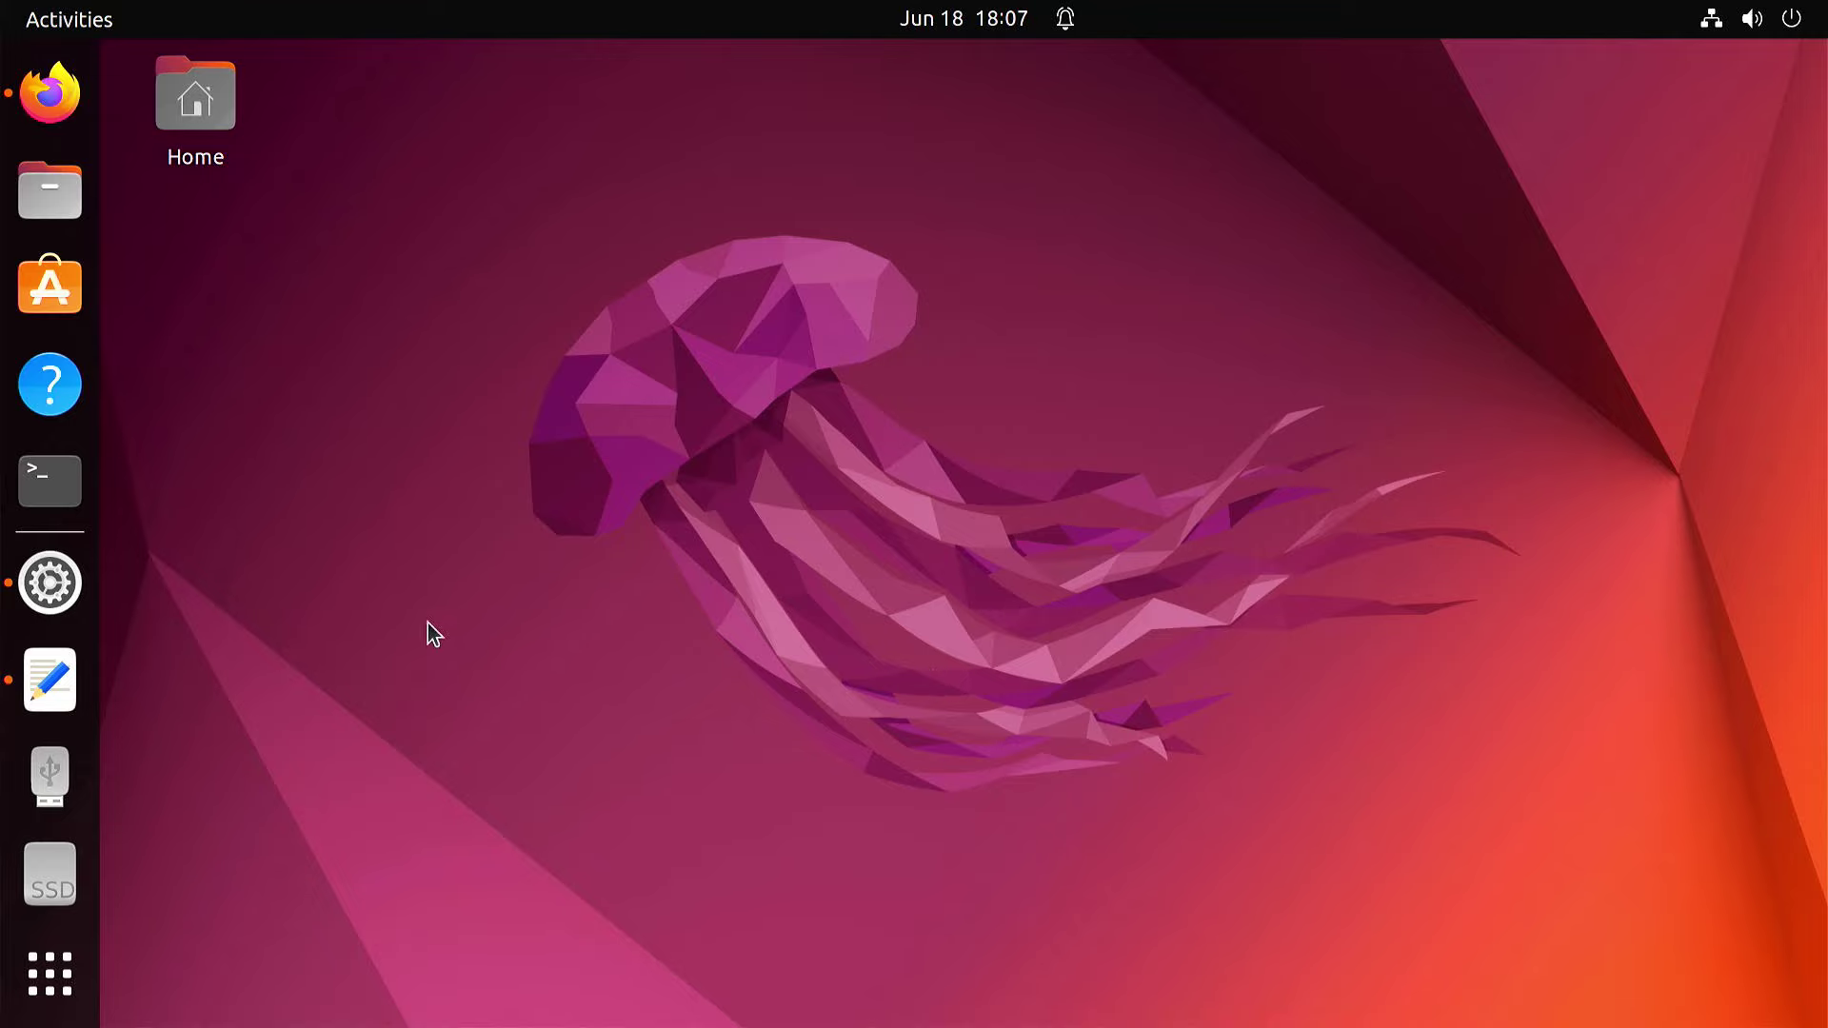
# - Switch on the us-free-245044 VPN in the Network settings
pyautogui.click(89, 583)
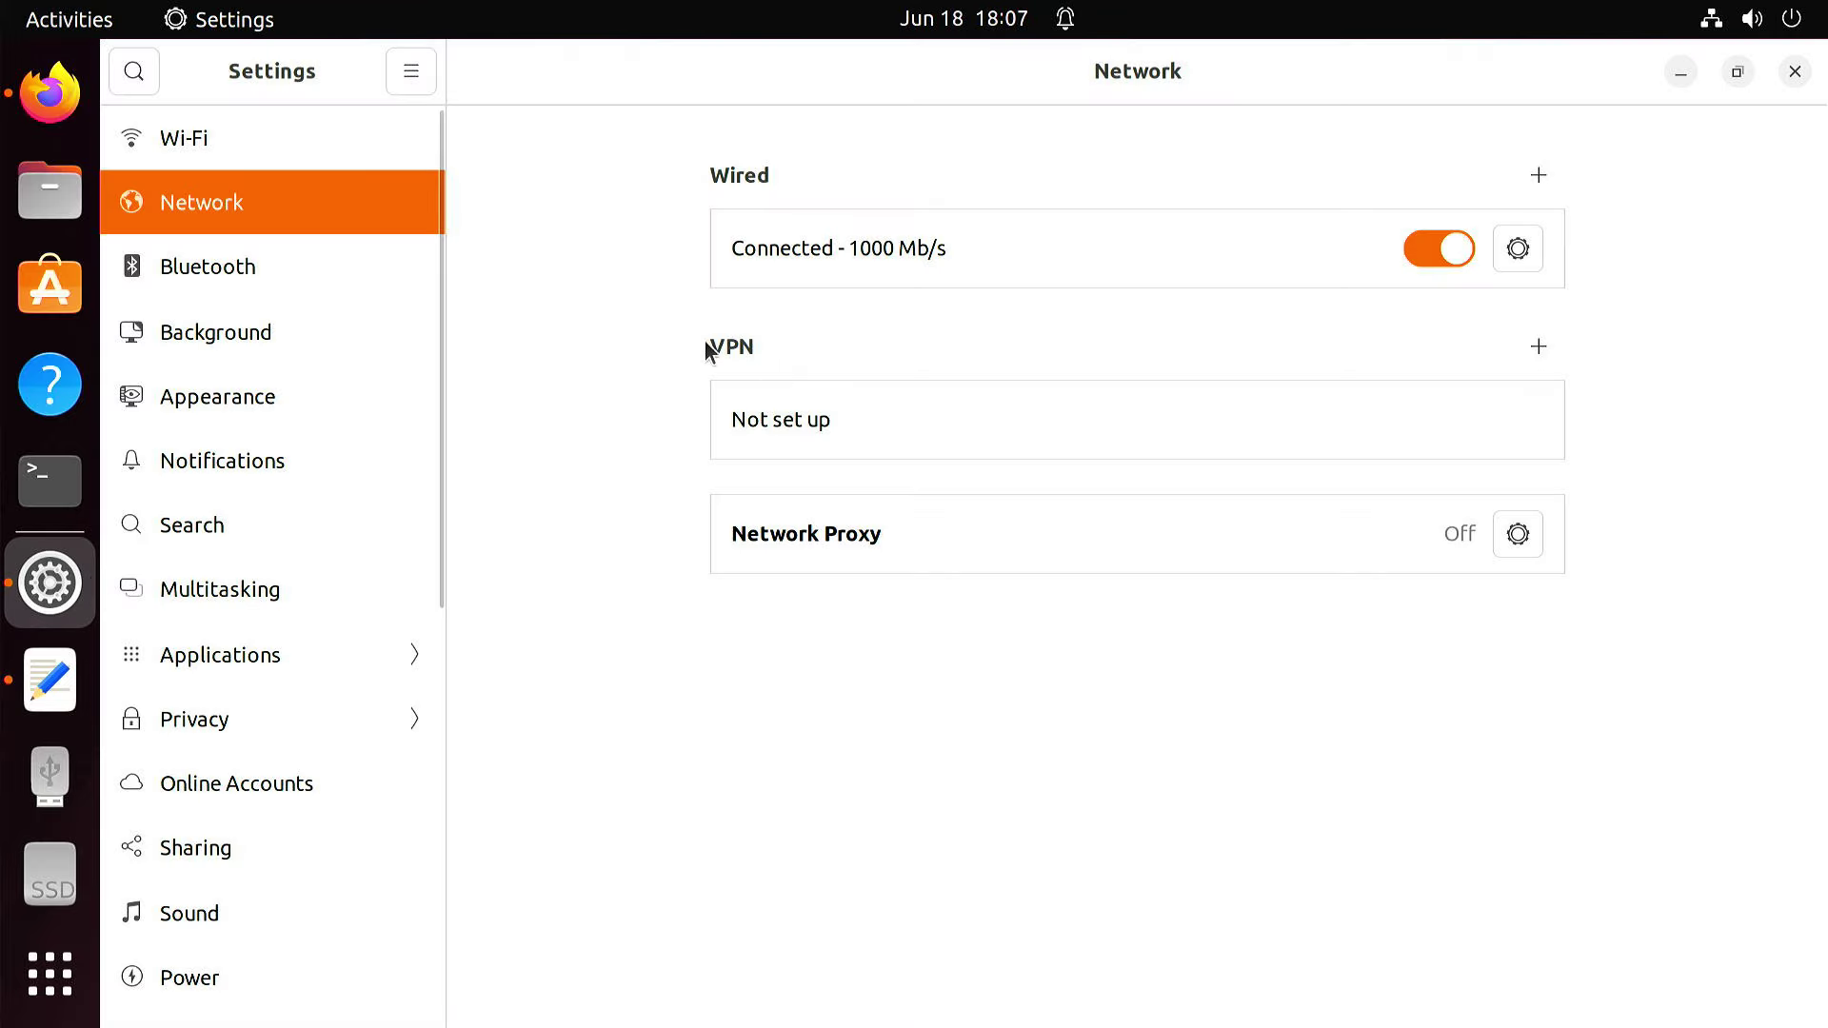
pyautogui.click(1537, 348)
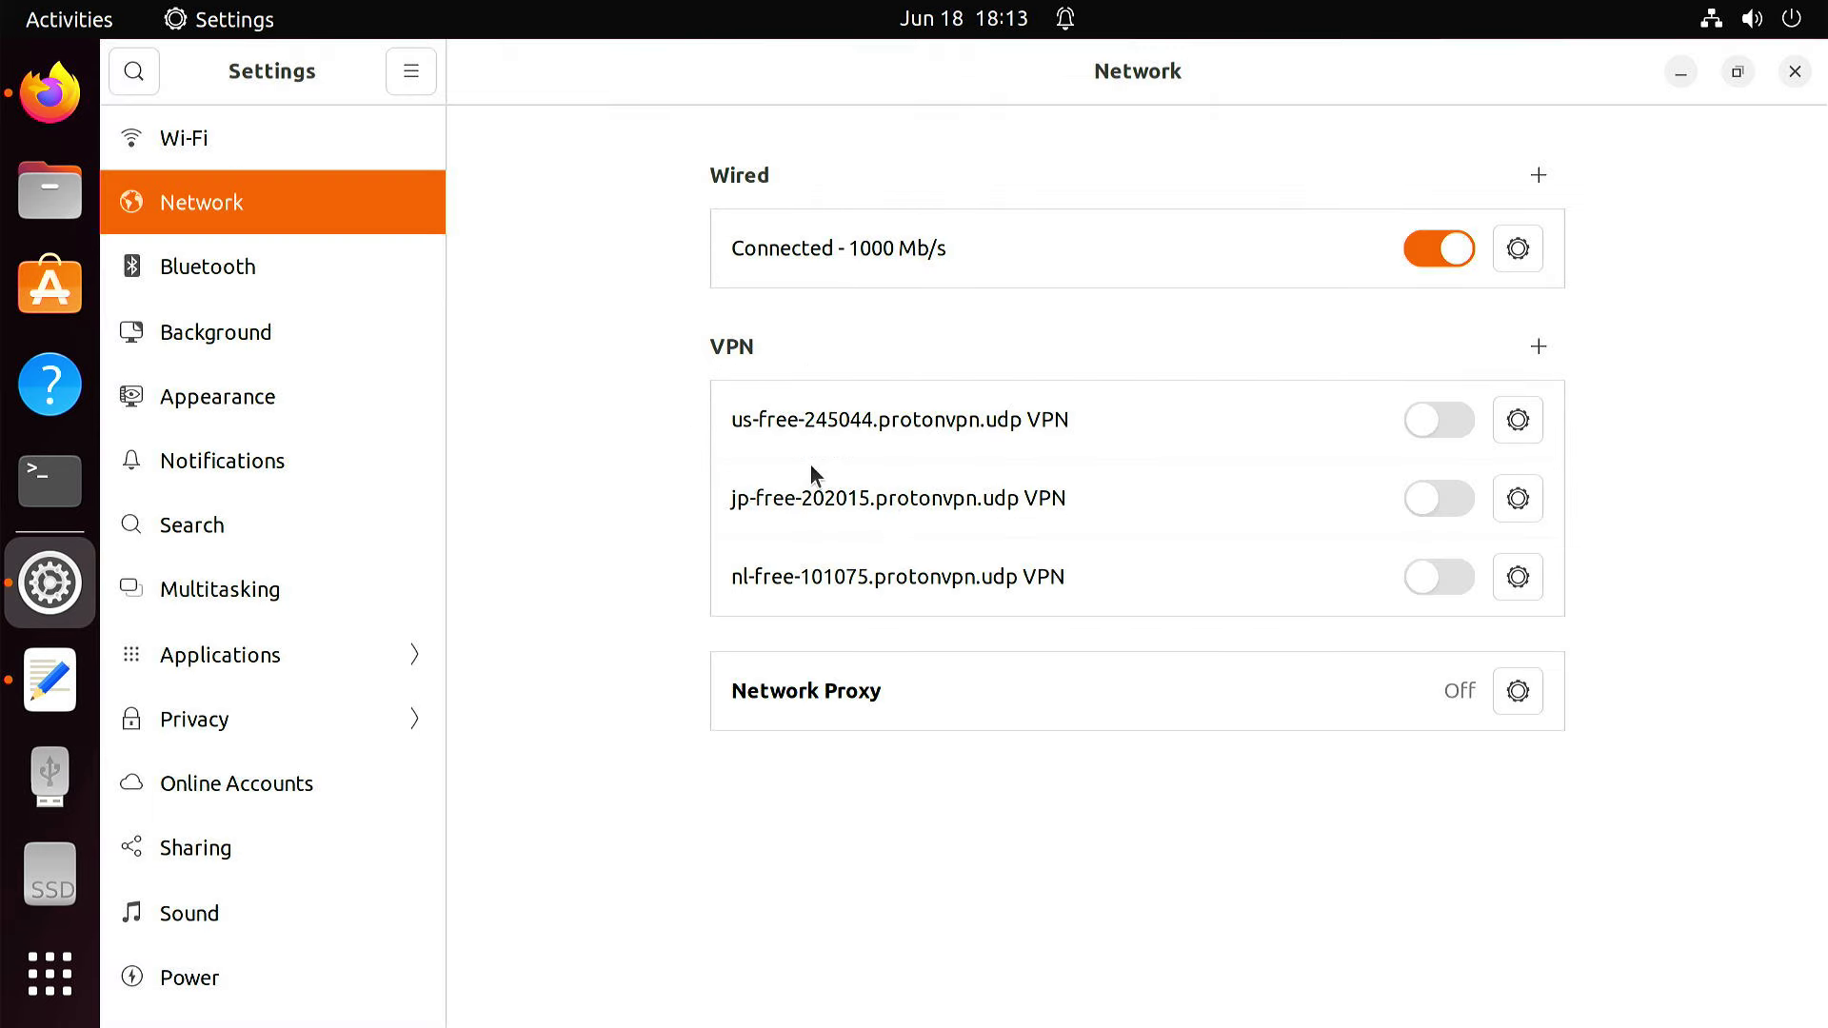
pyautogui.click(1415, 425)
# - Confirm the us-free-245044 VPN connection in the top-bar system menu's VPN list
pyautogui.click(1706, 19)
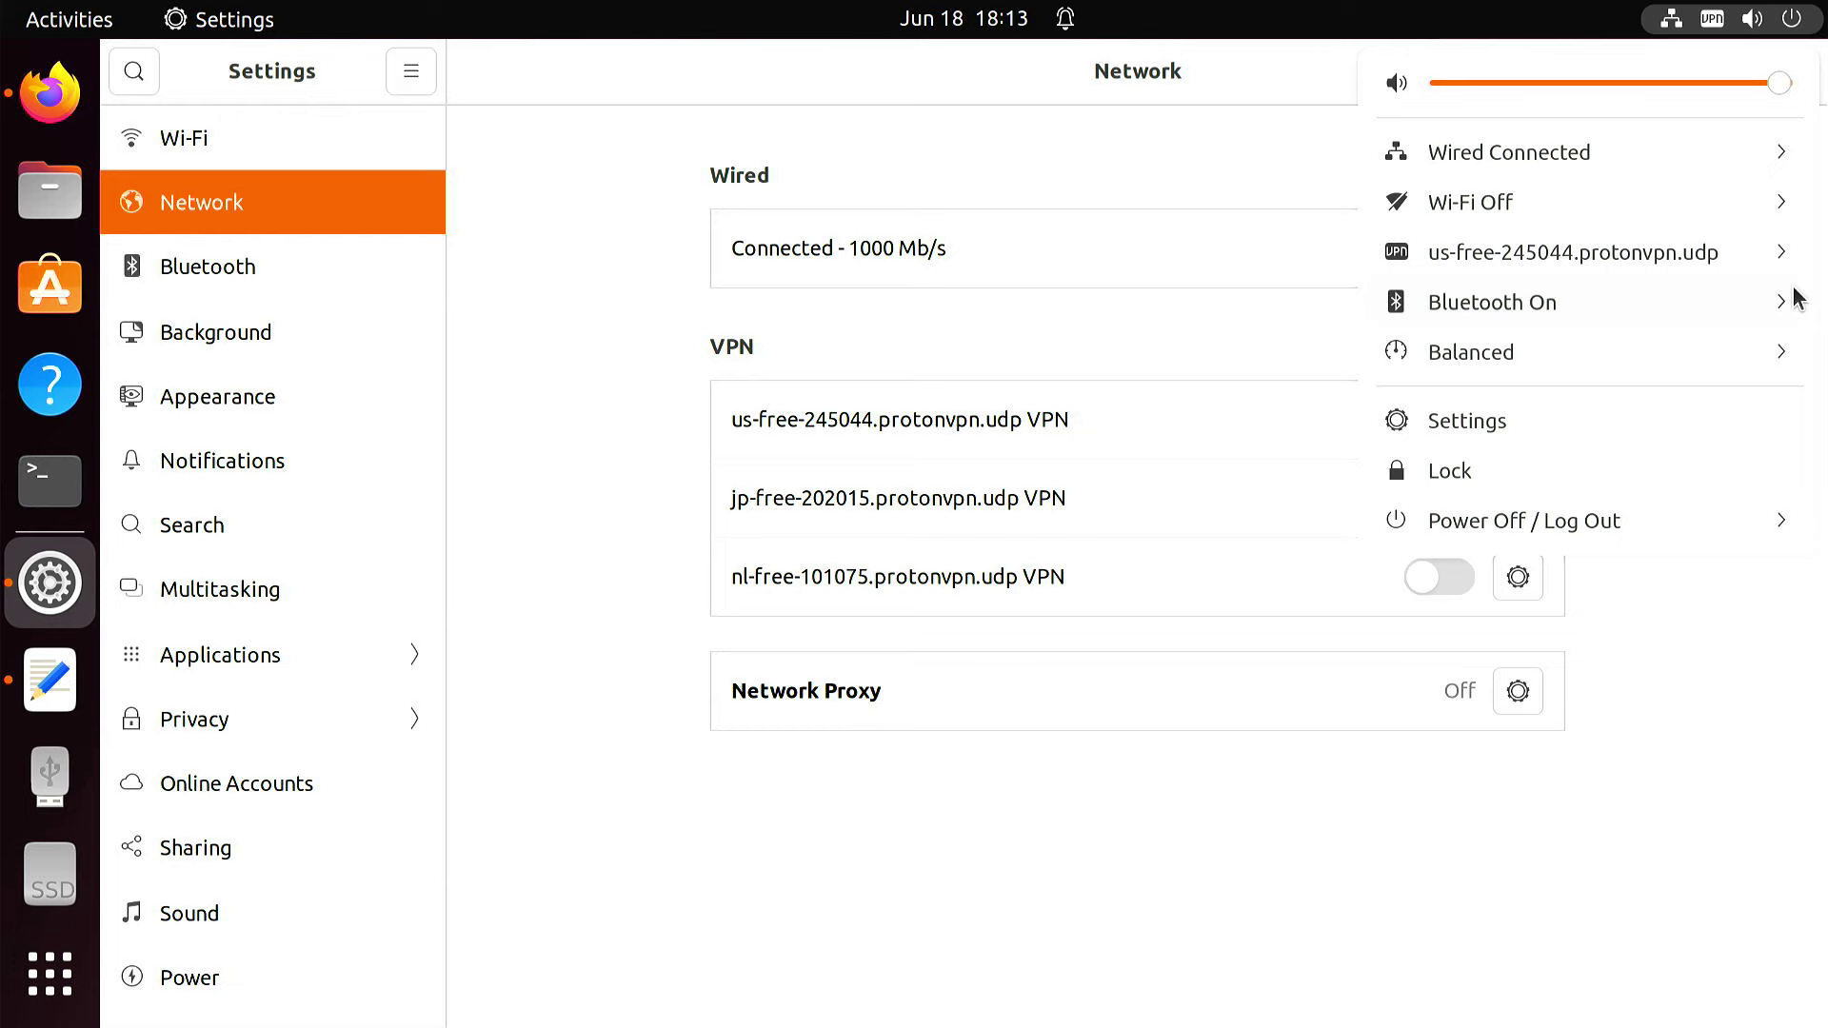
pyautogui.click(1792, 259)
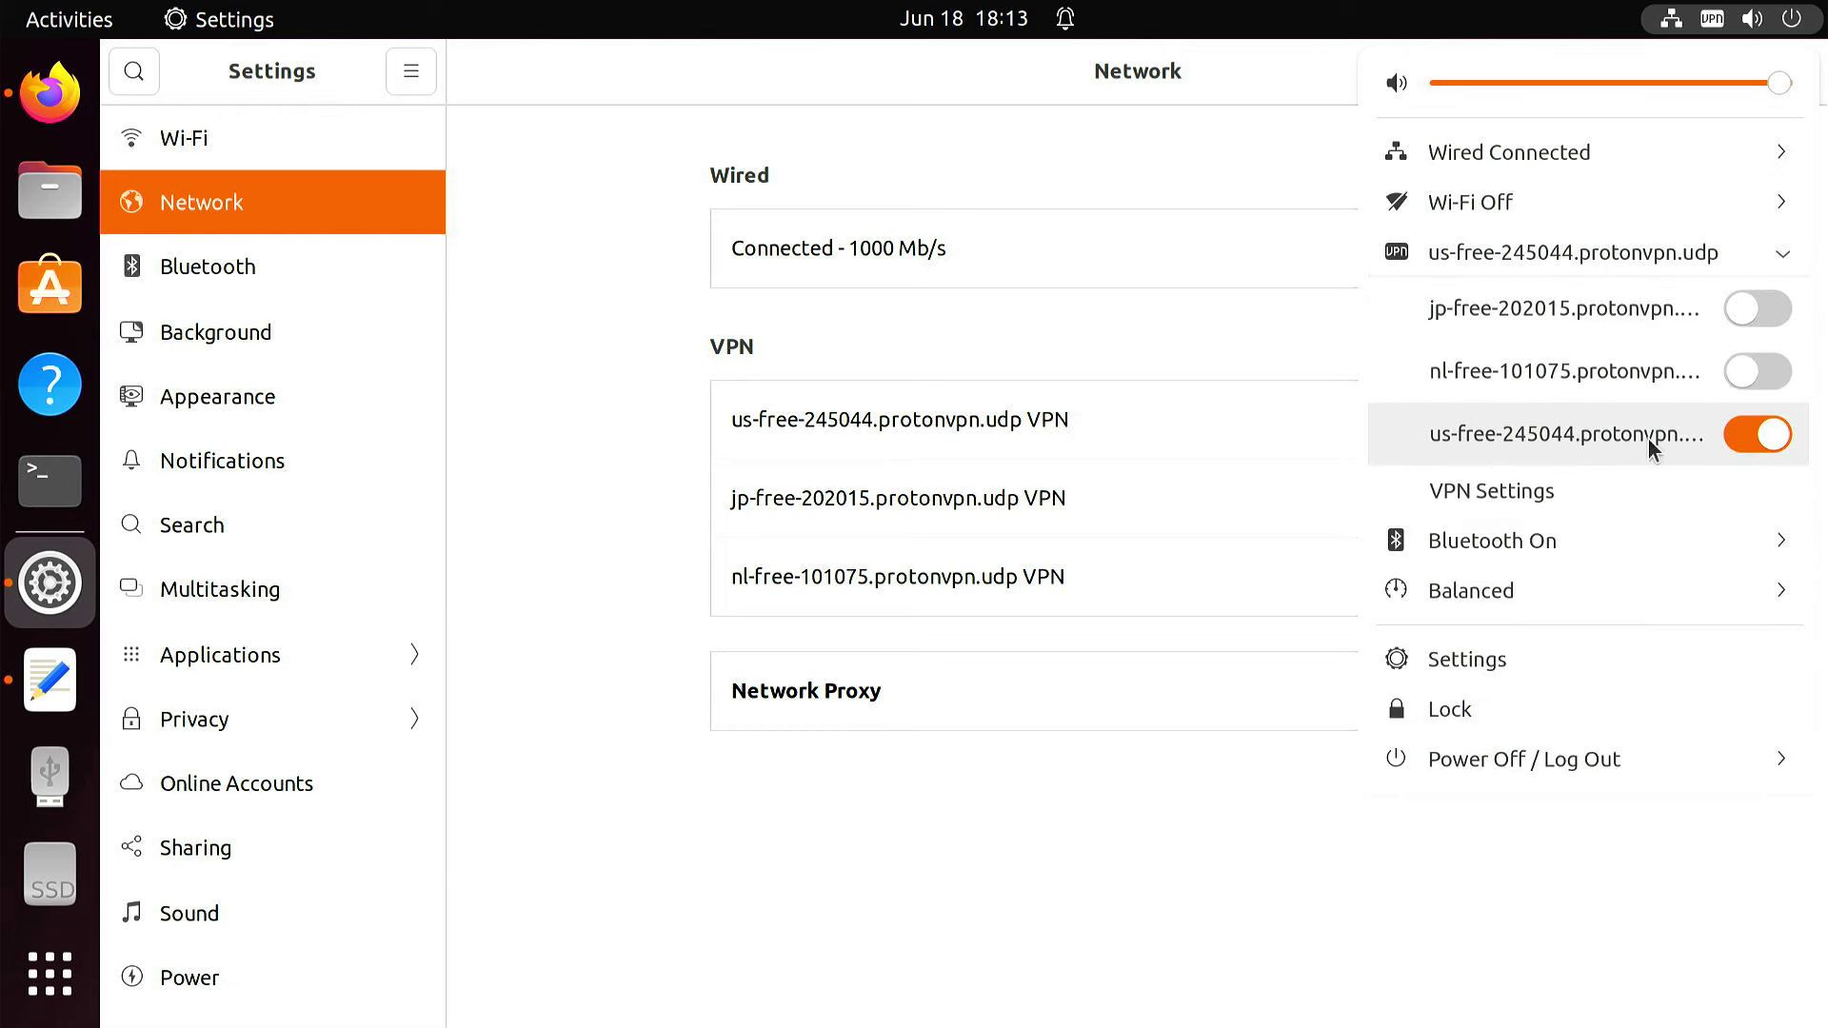
pyautogui.click(51, 92)
# - Look up whatismyipaddress.com and highlight the Houston city and United States country
pyautogui.click(510, 71)
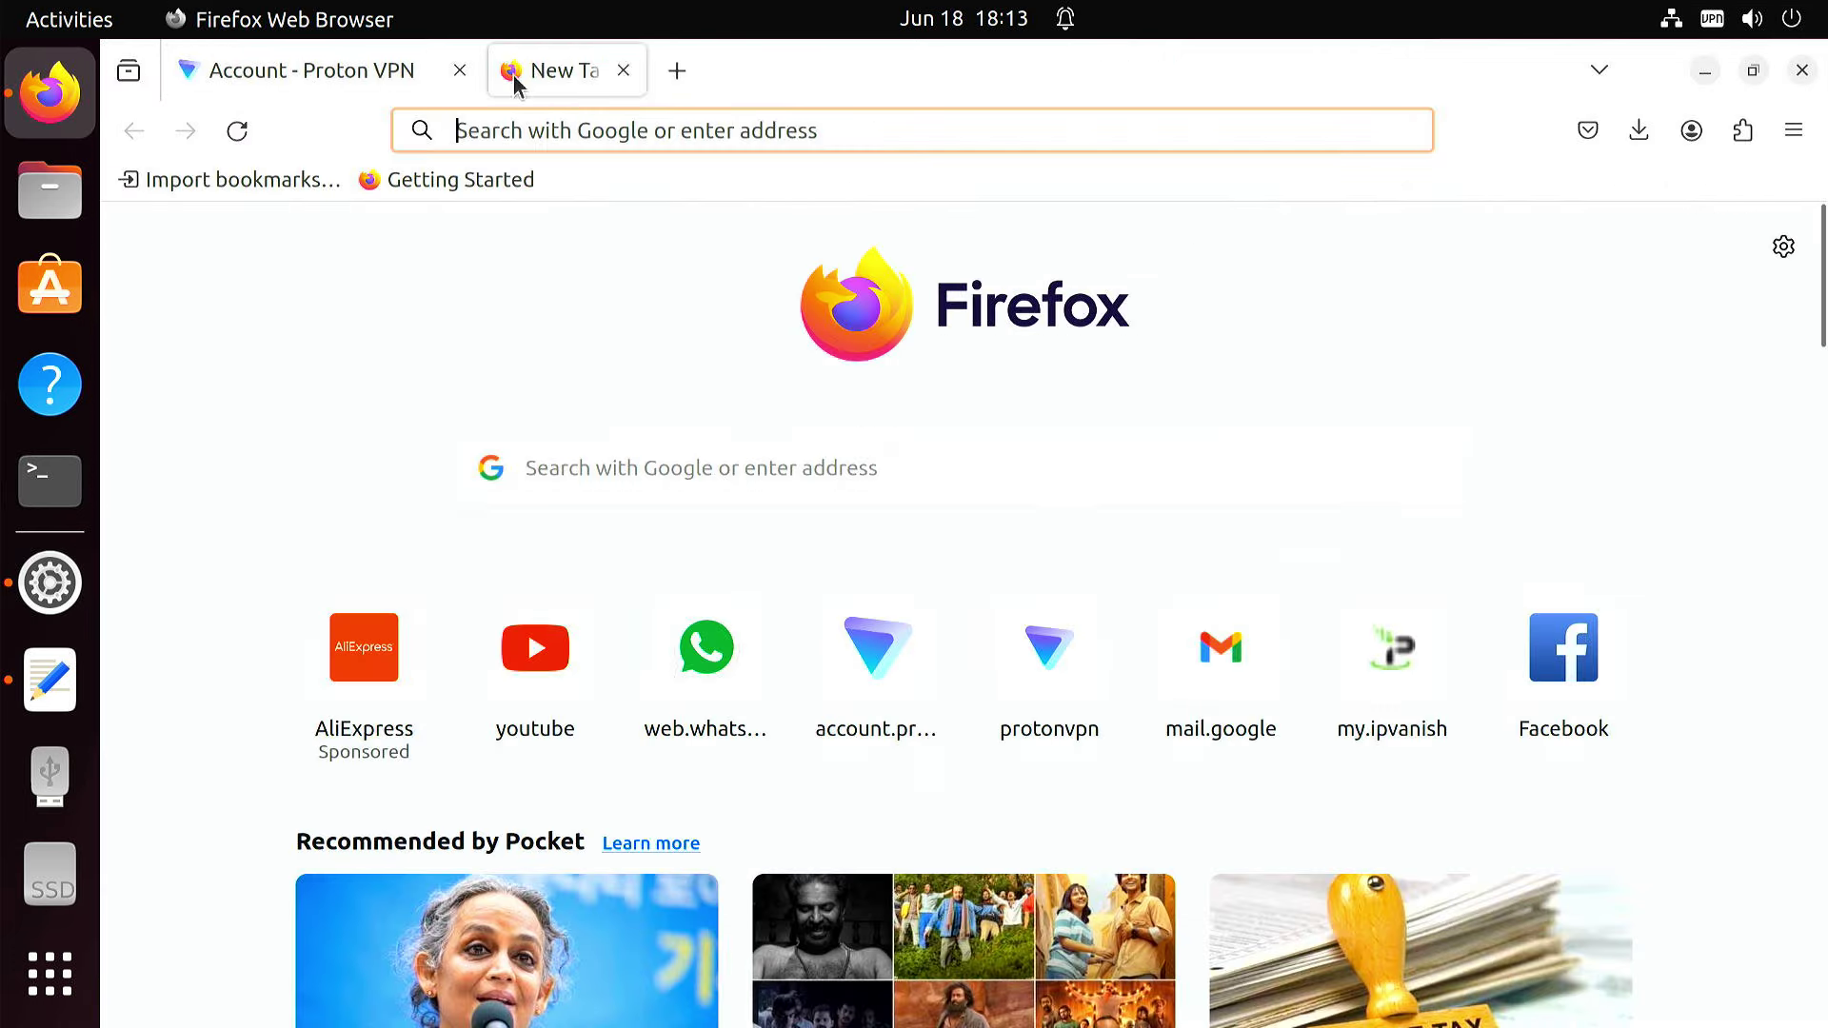
pyautogui.write('whatsmyipaddress.com')
pyautogui.press('Return')
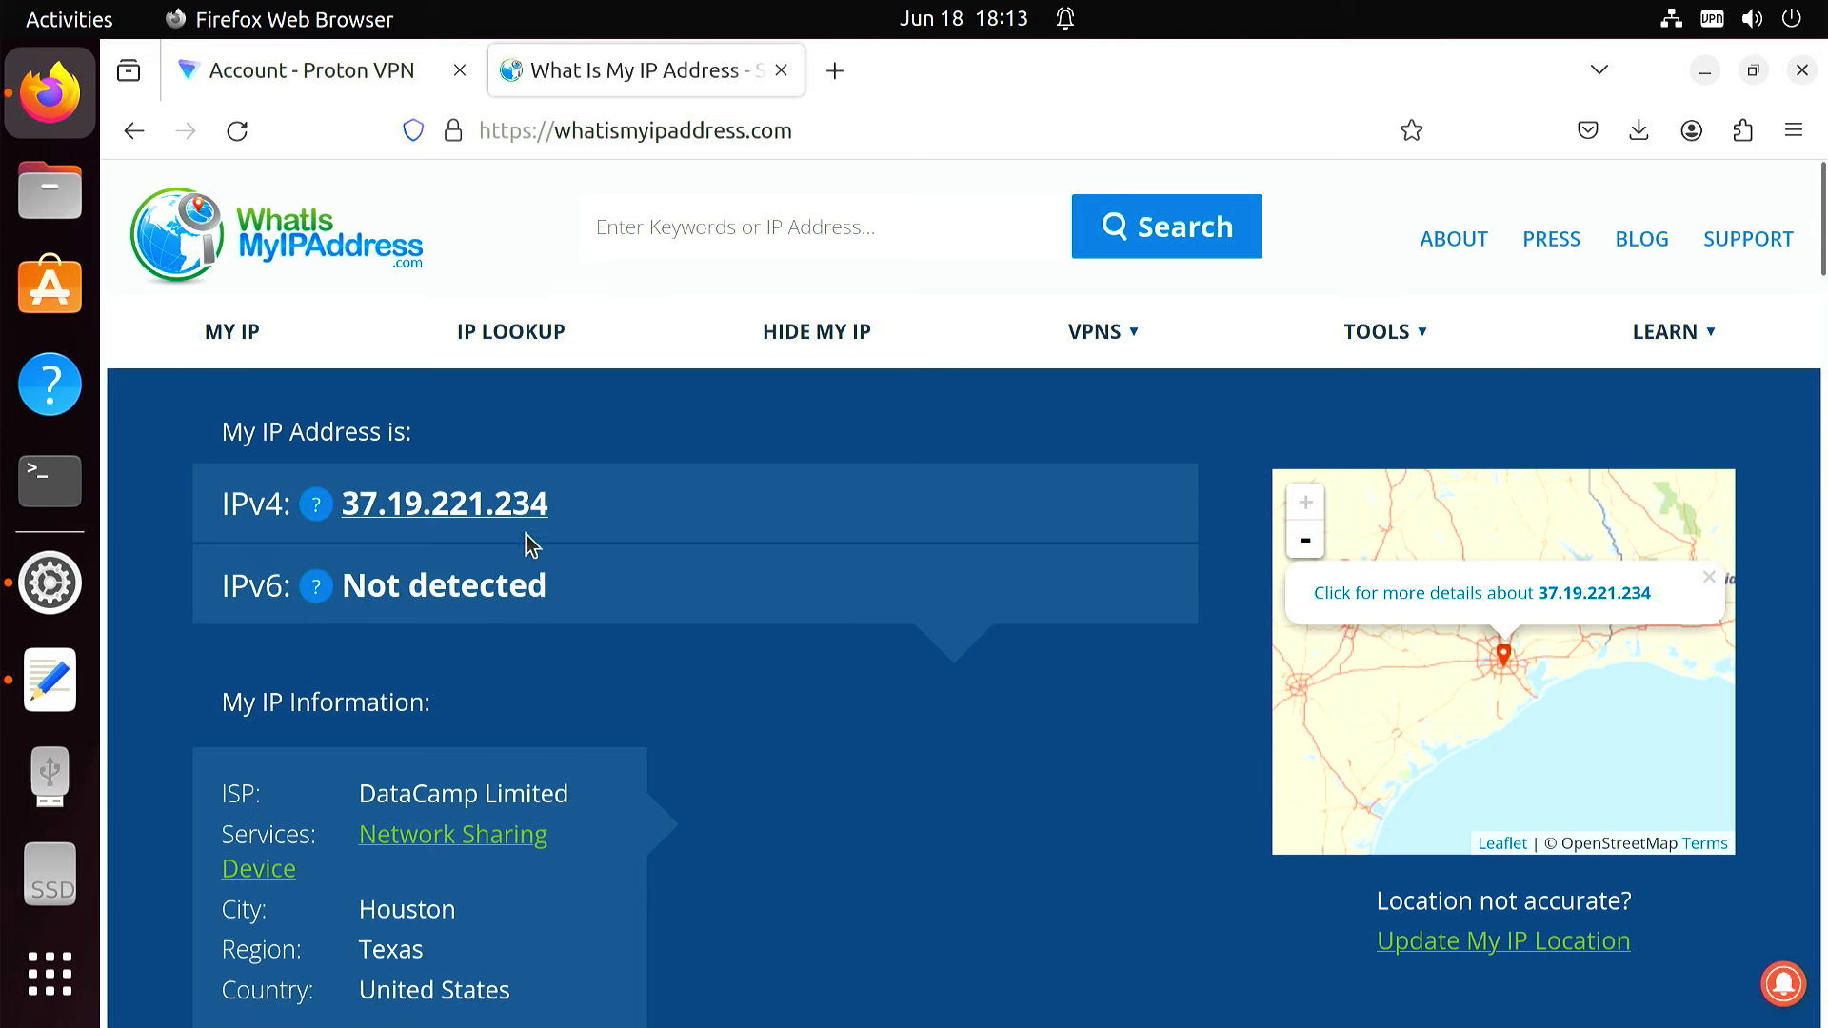
pyautogui.moveTo(360, 911); pyautogui.dragTo(465, 915)
pyautogui.moveTo(360, 990); pyautogui.dragTo(510, 992)
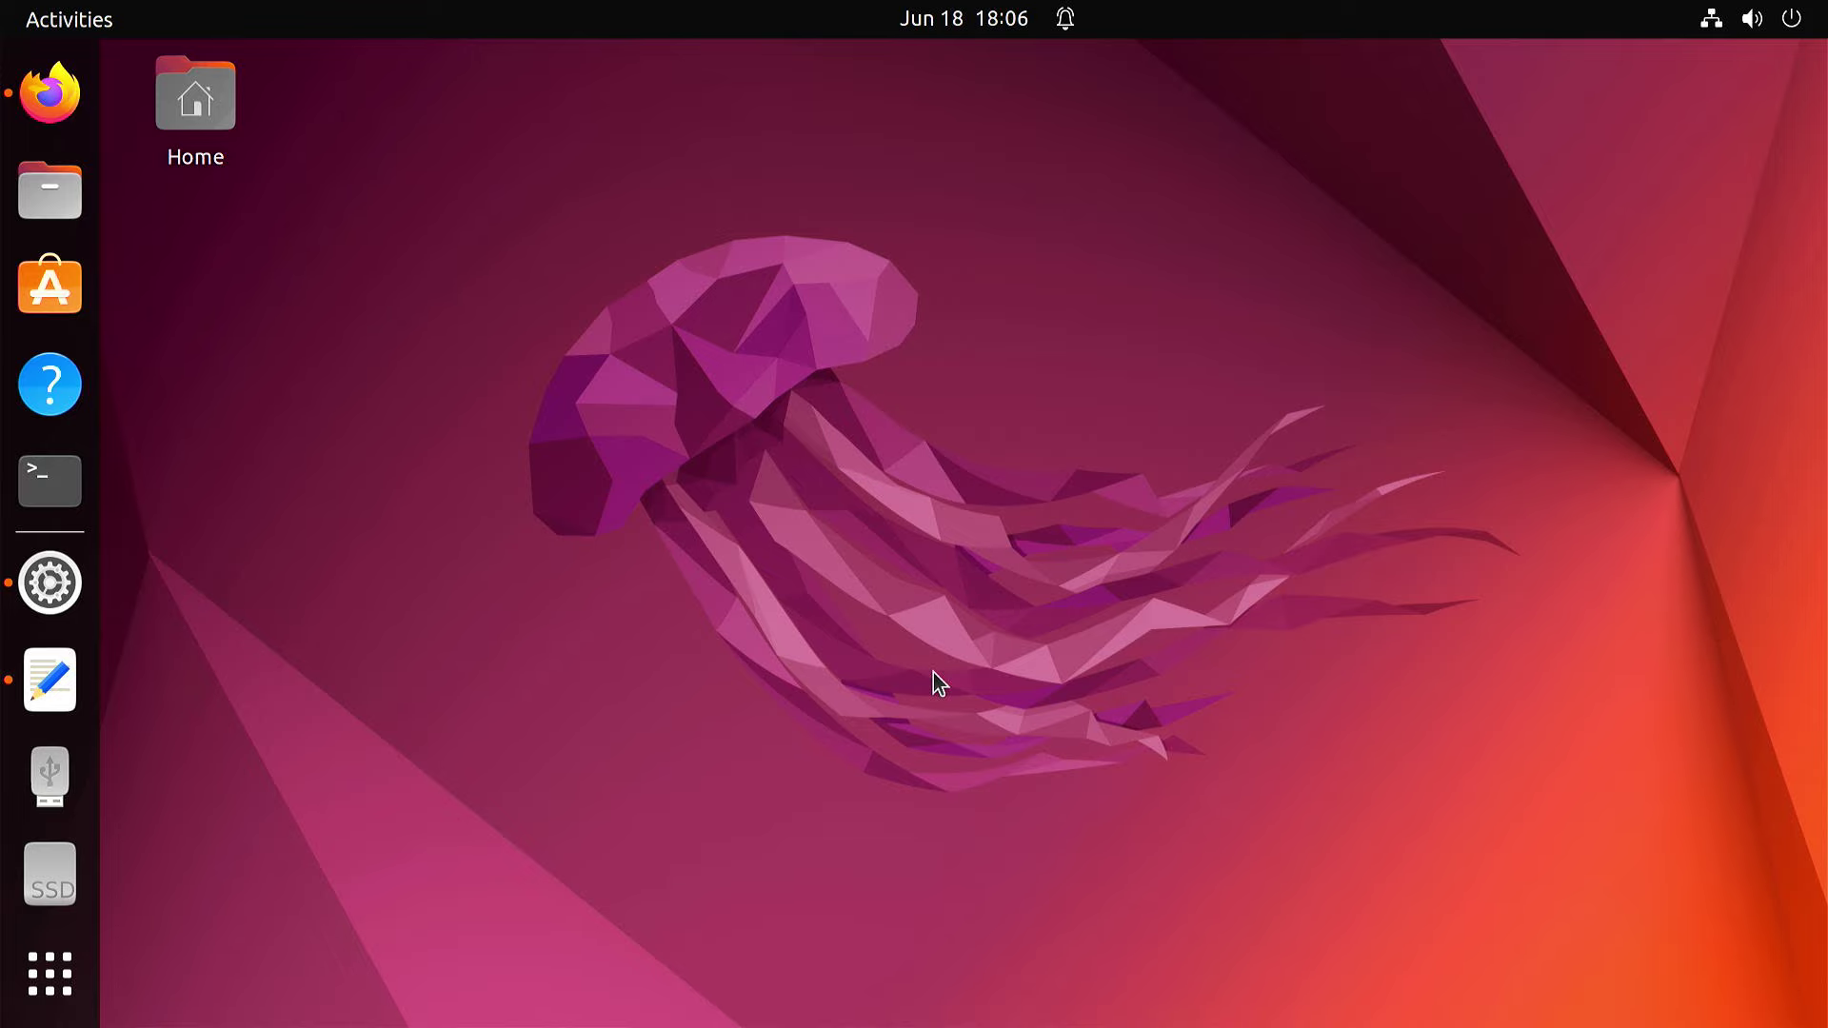
# - Sign in at protonvpn.com to reach the Subscription dashboard, then minimize Firefox
pyautogui.click(11, 120)
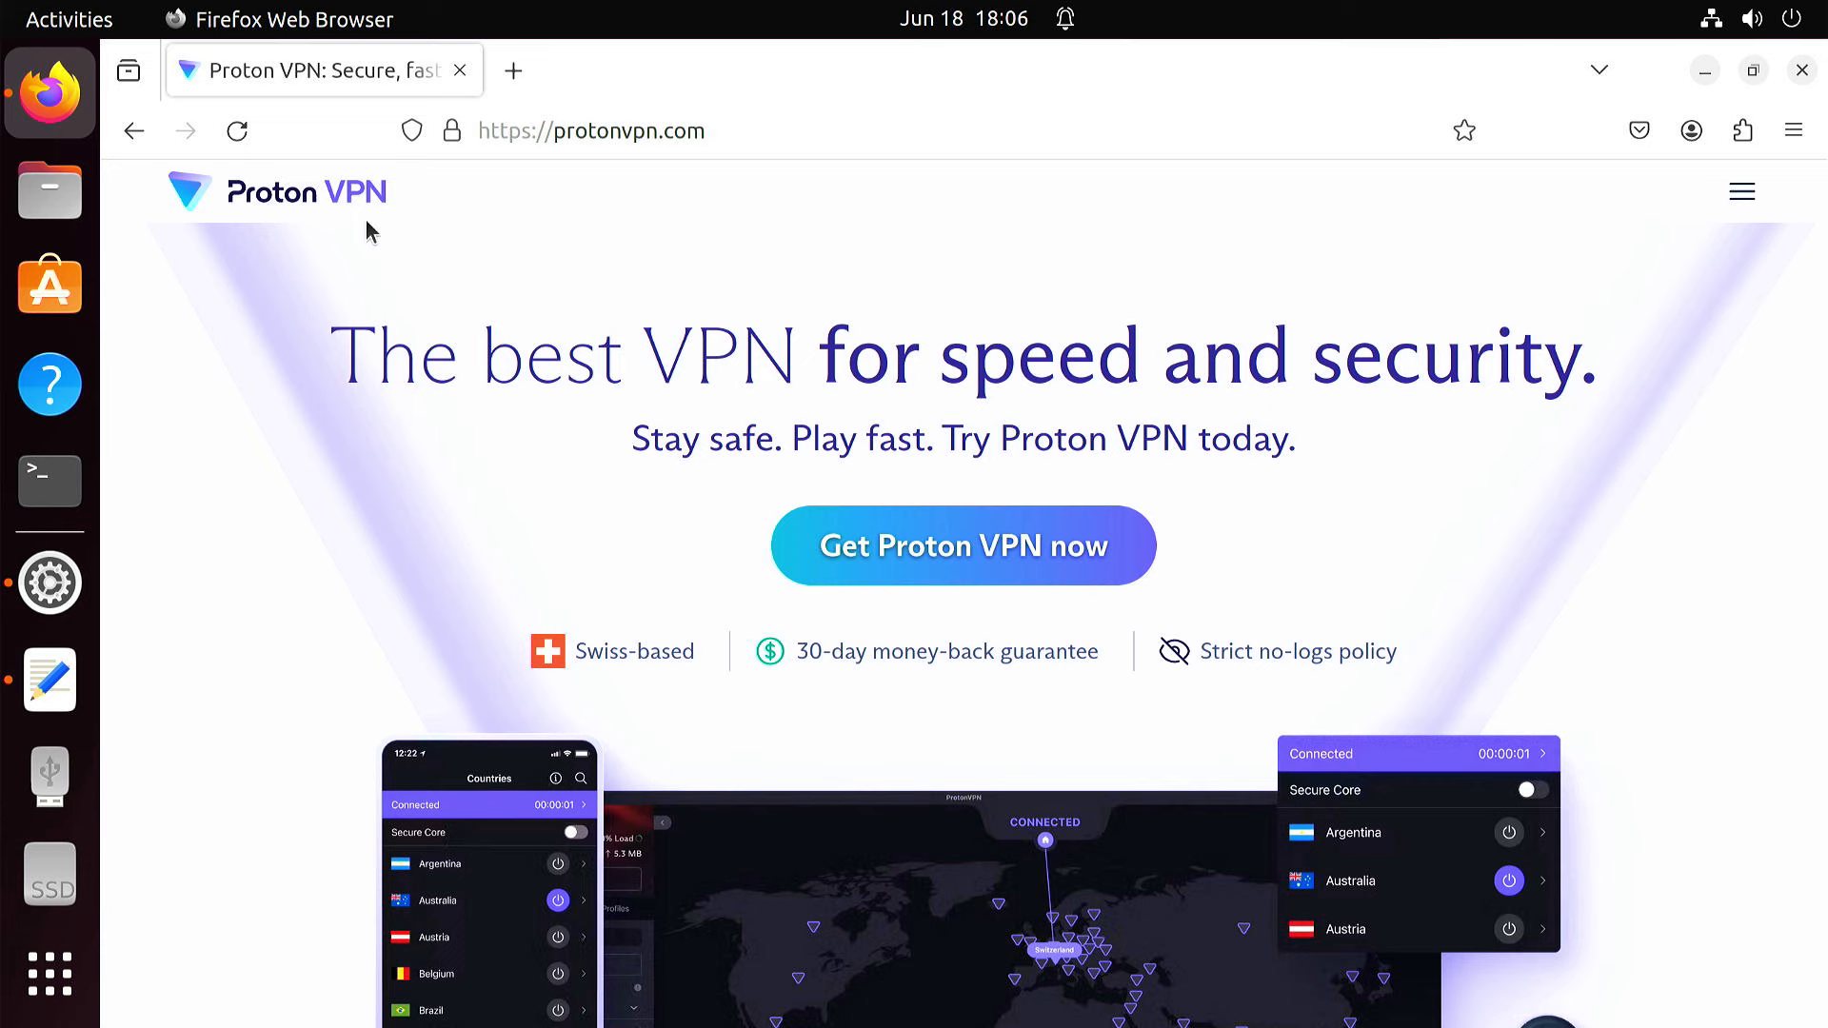
pyautogui.click(1743, 192)
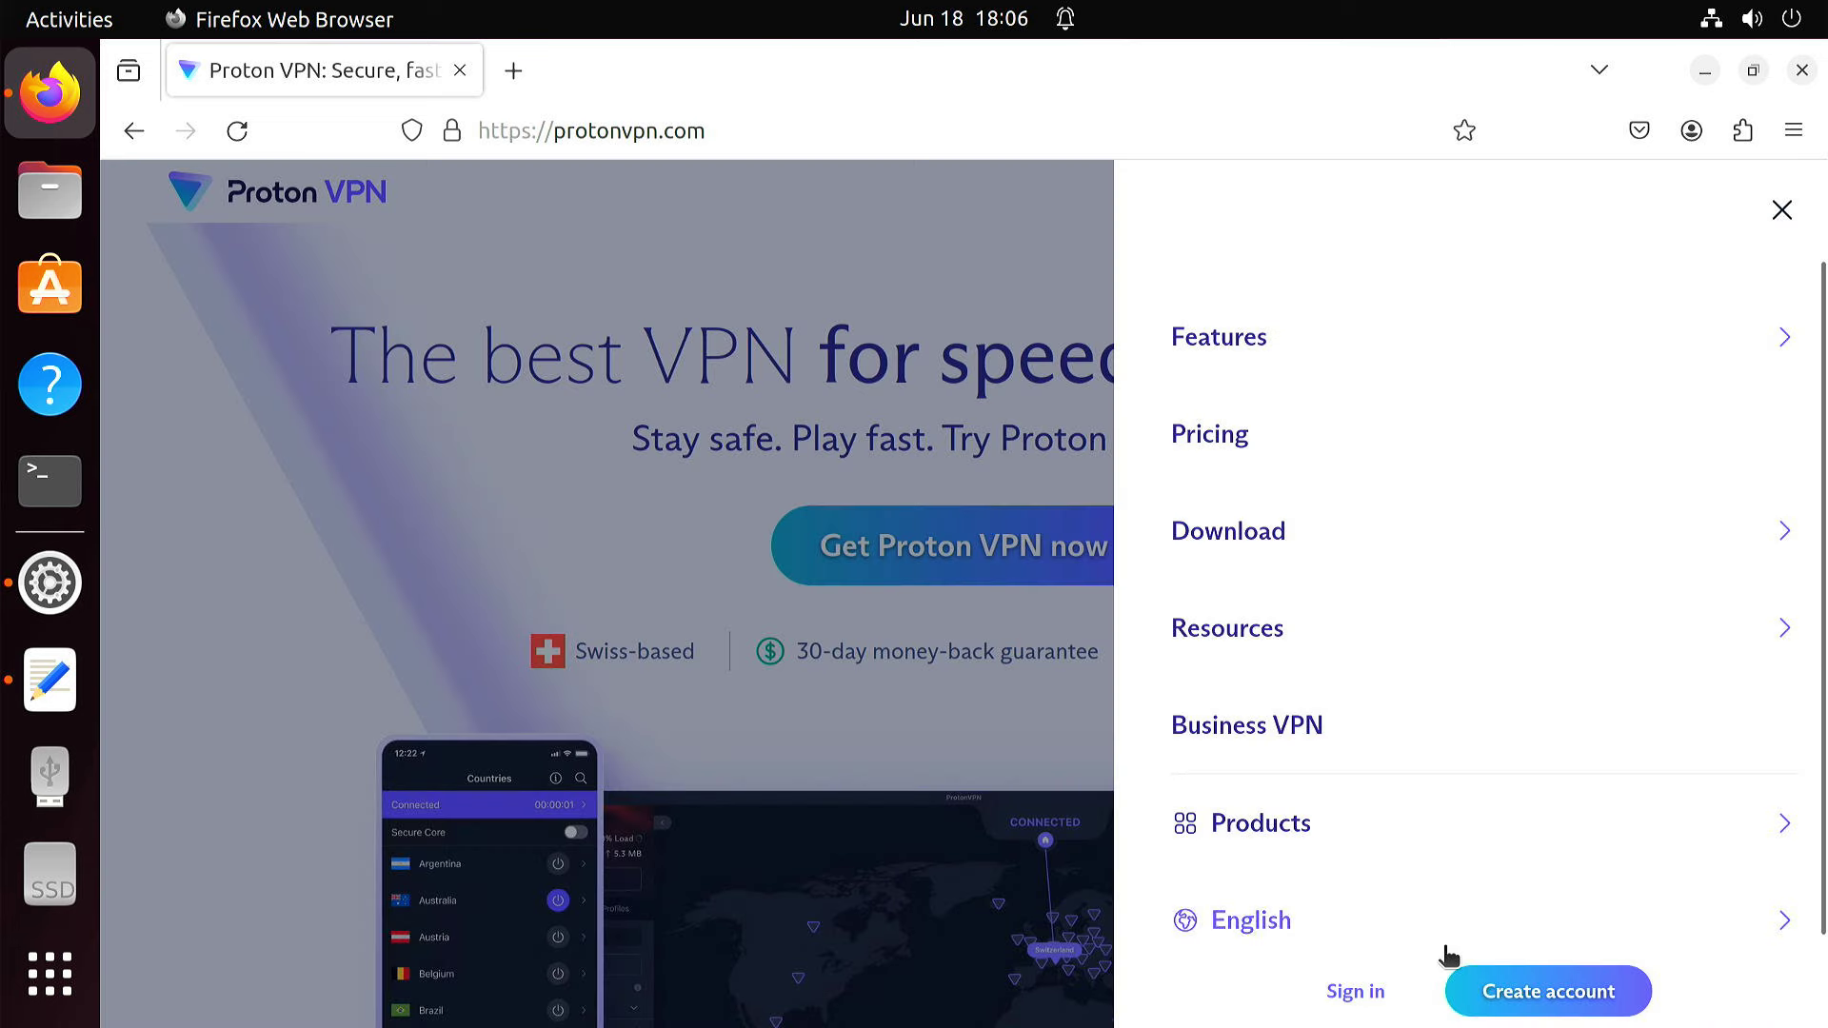
pyautogui.click(1357, 995)
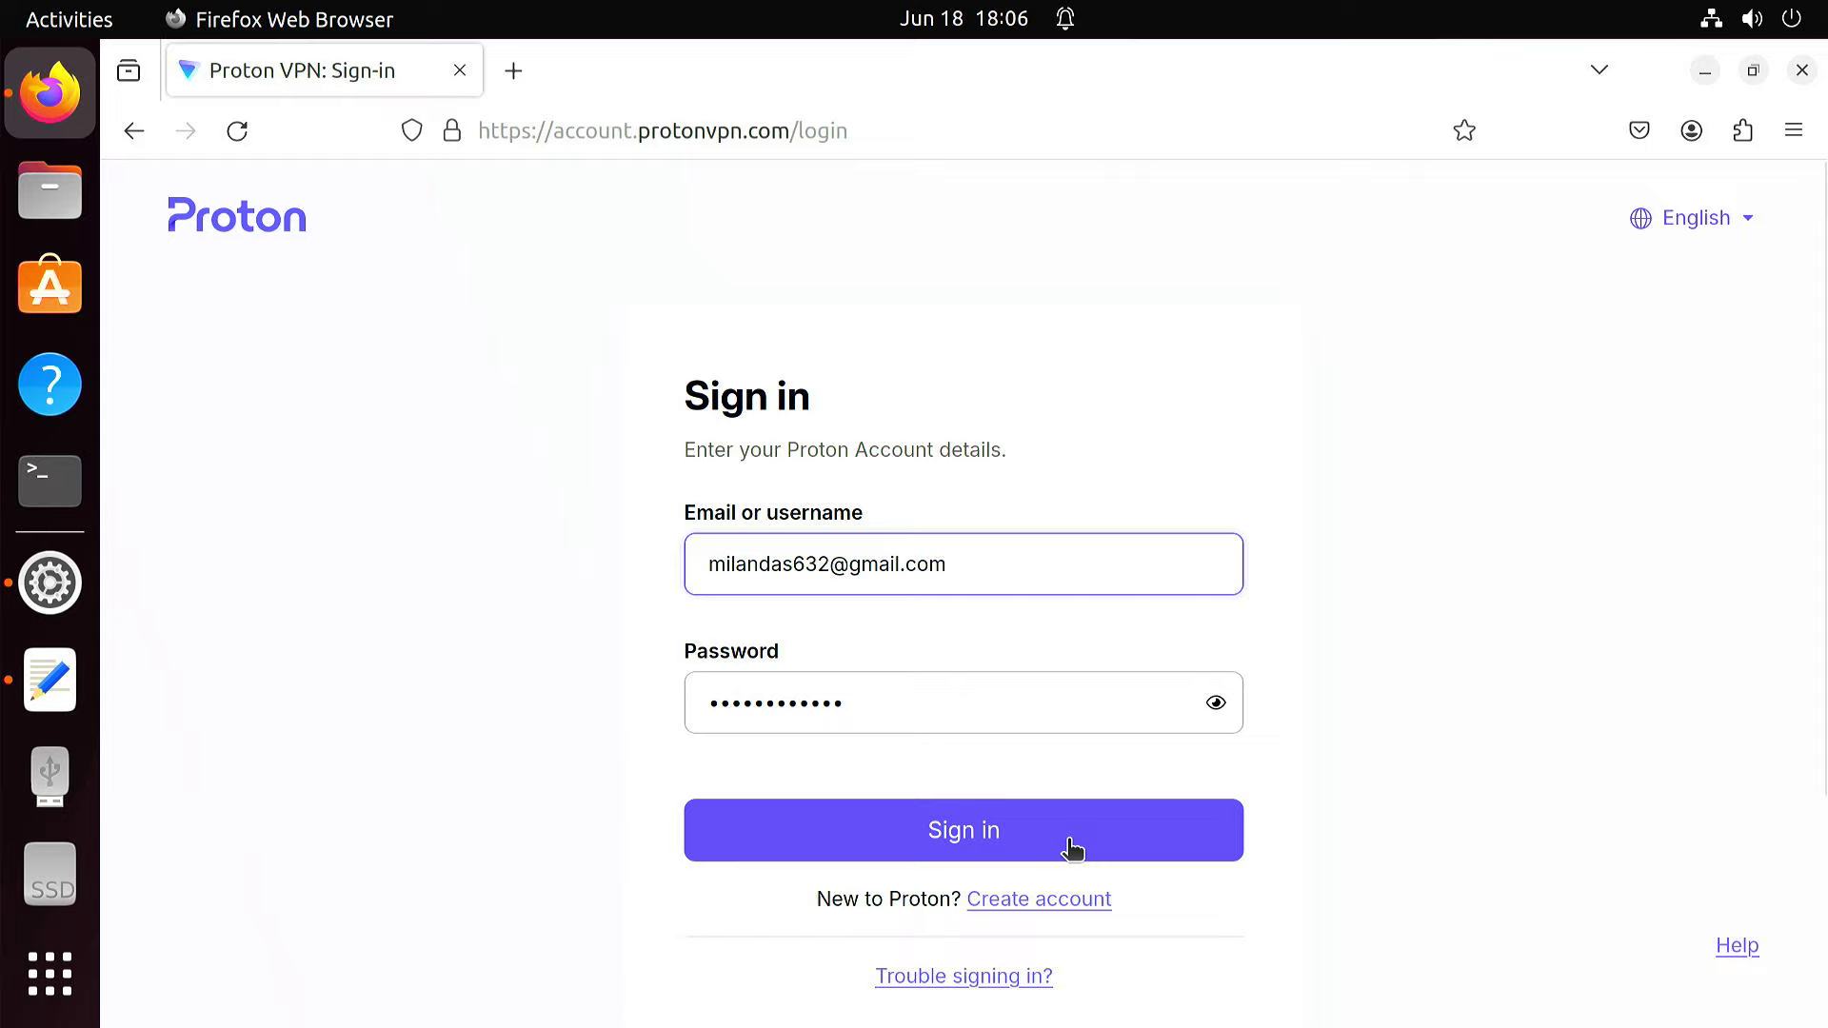
pyautogui.click(1068, 843)
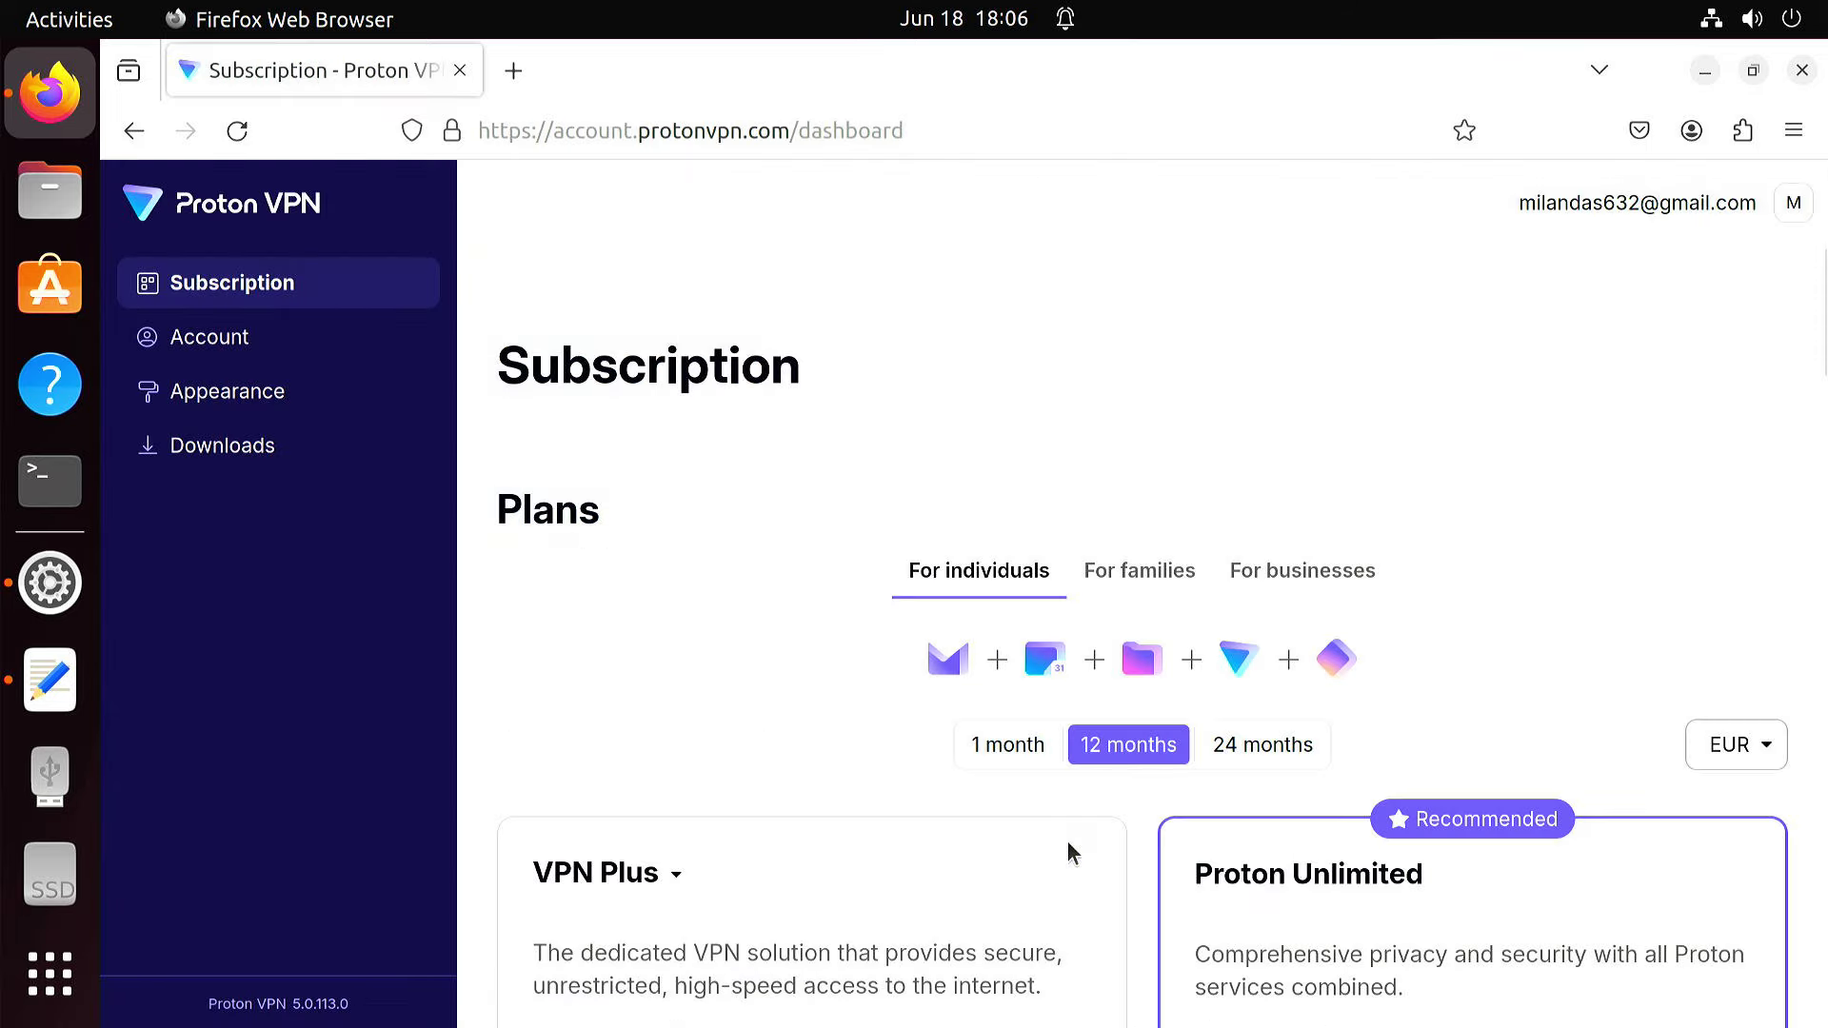
pyautogui.click(1706, 71)
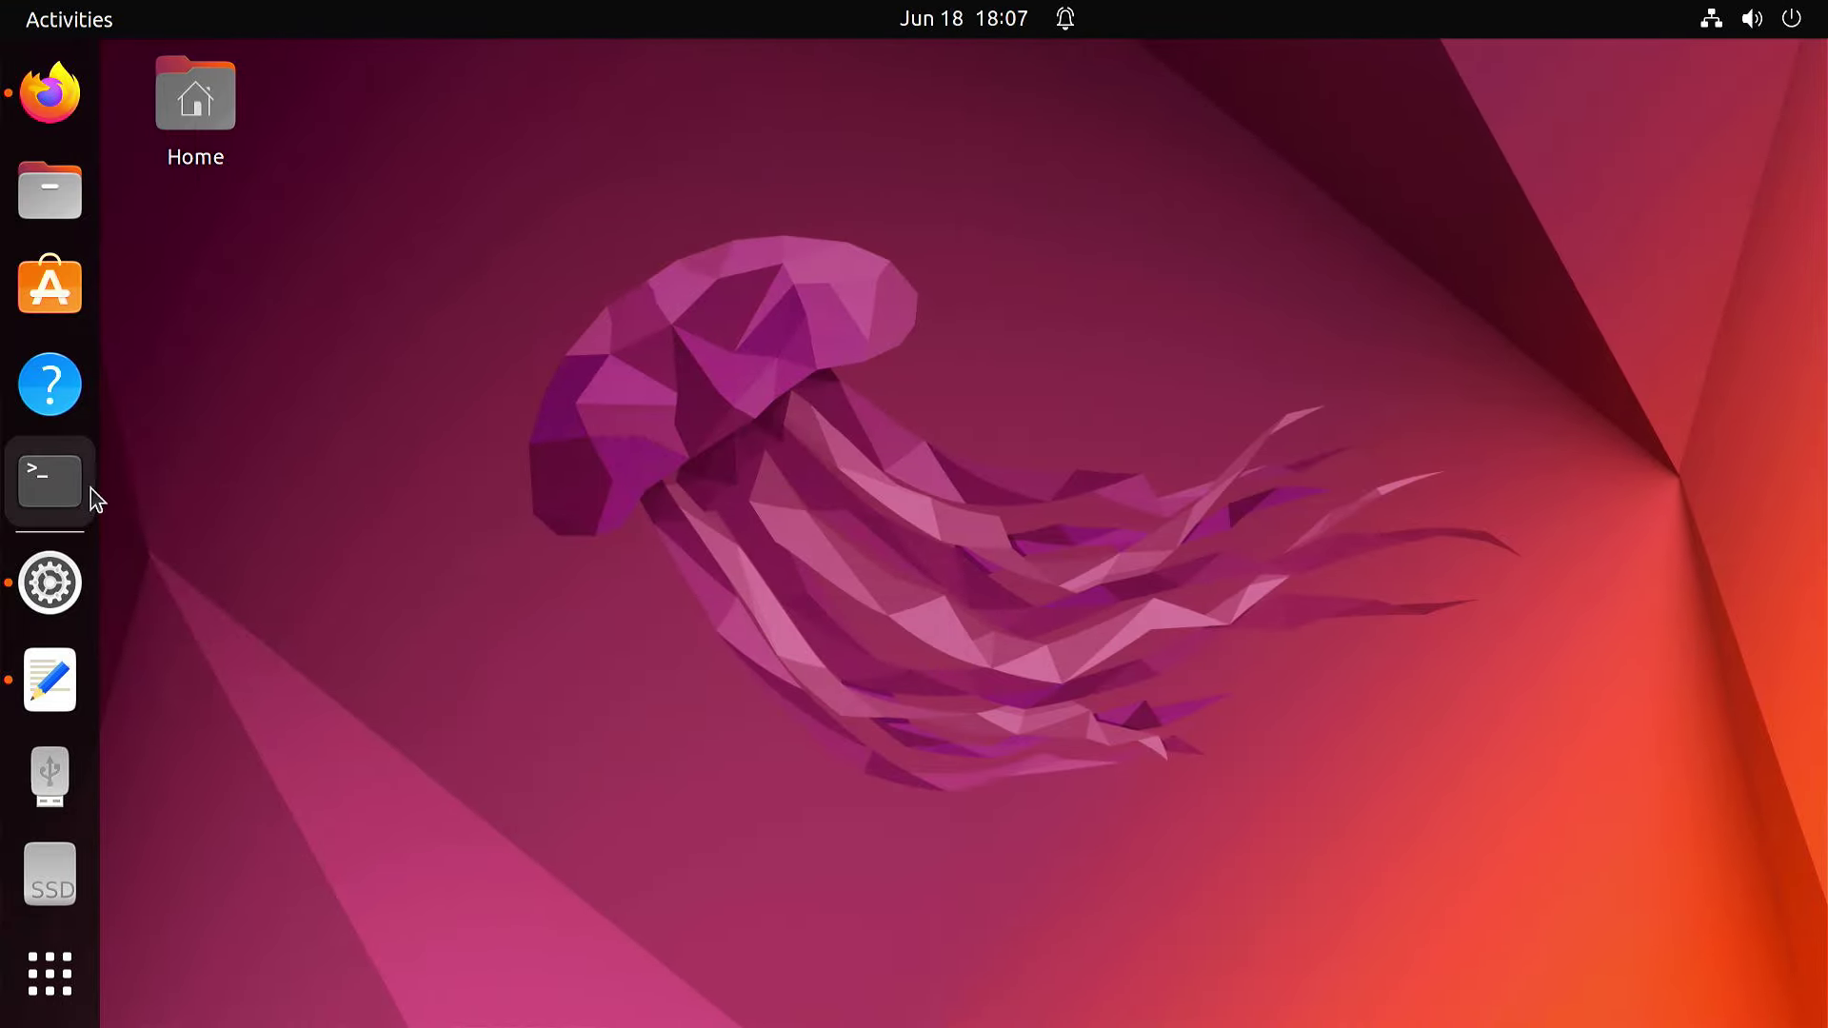
# - Run 'sudo apt install network-manager-openvpn-gnome -y' in Terminal with the admin password
pyautogui.click(88, 493)
pyautogui.click(50, 679)
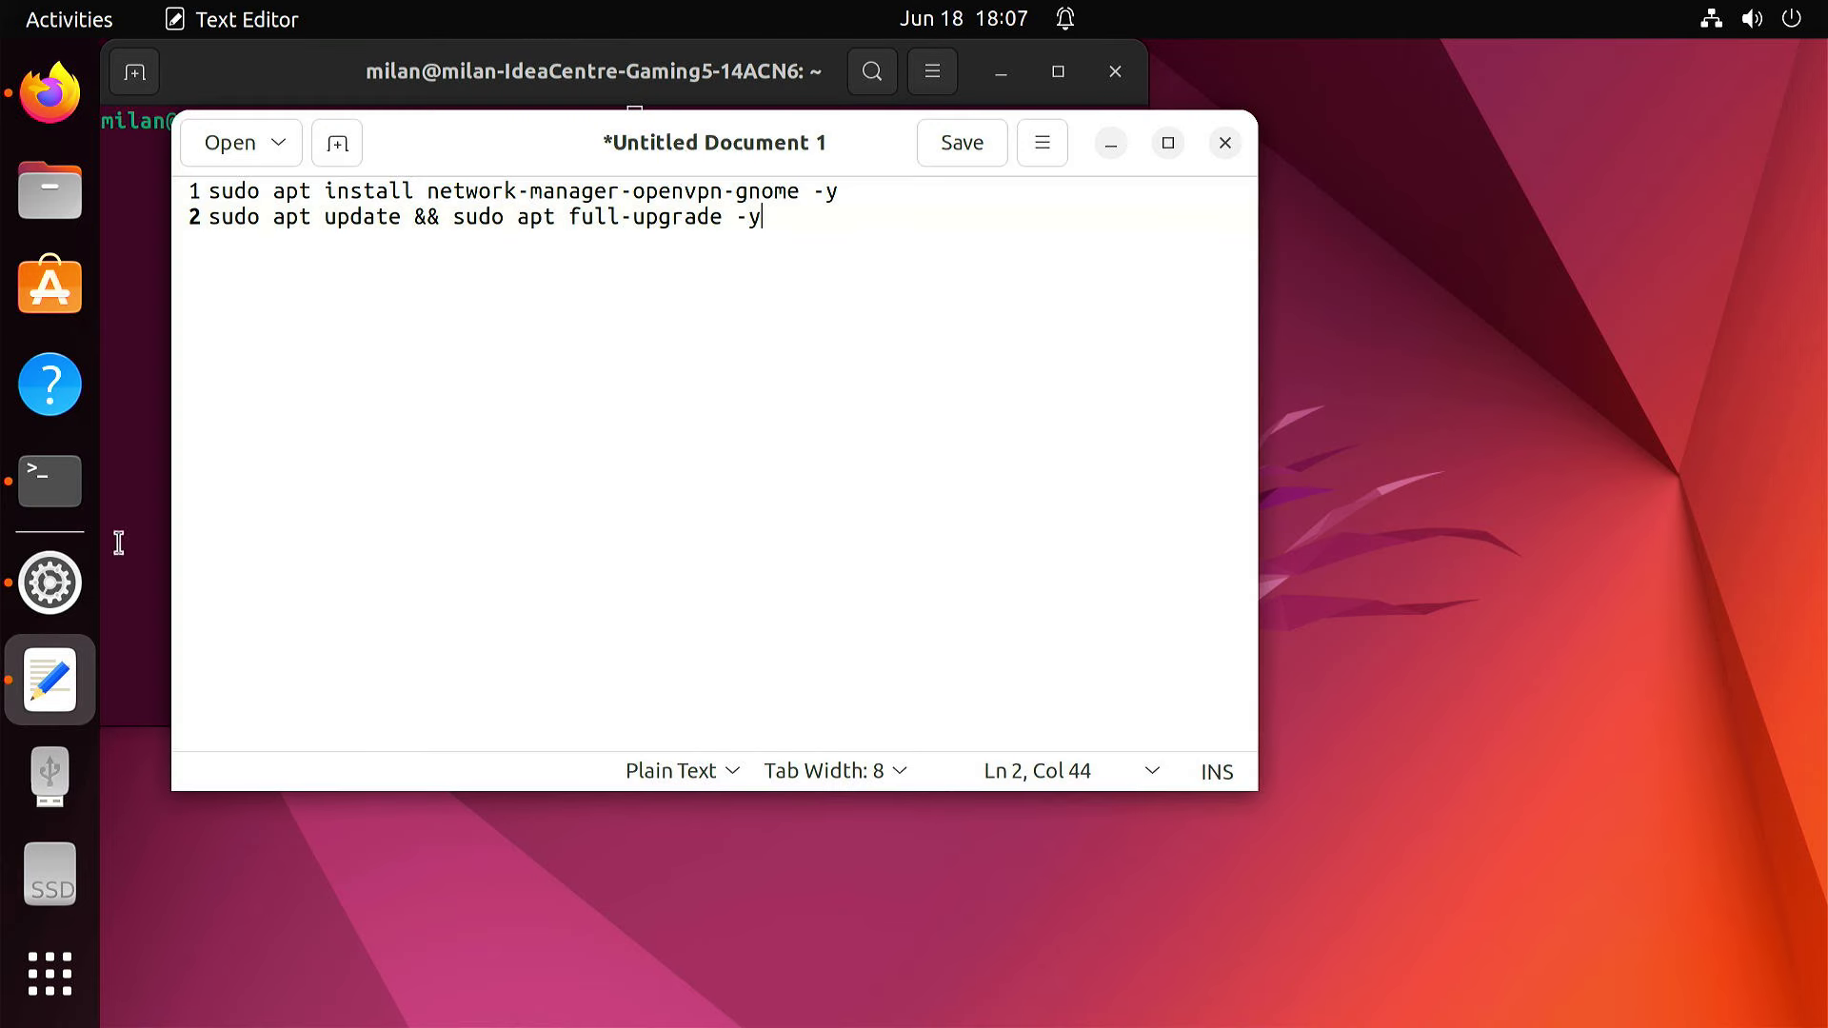
pyautogui.moveTo(211, 189); pyautogui.dragTo(859, 188)
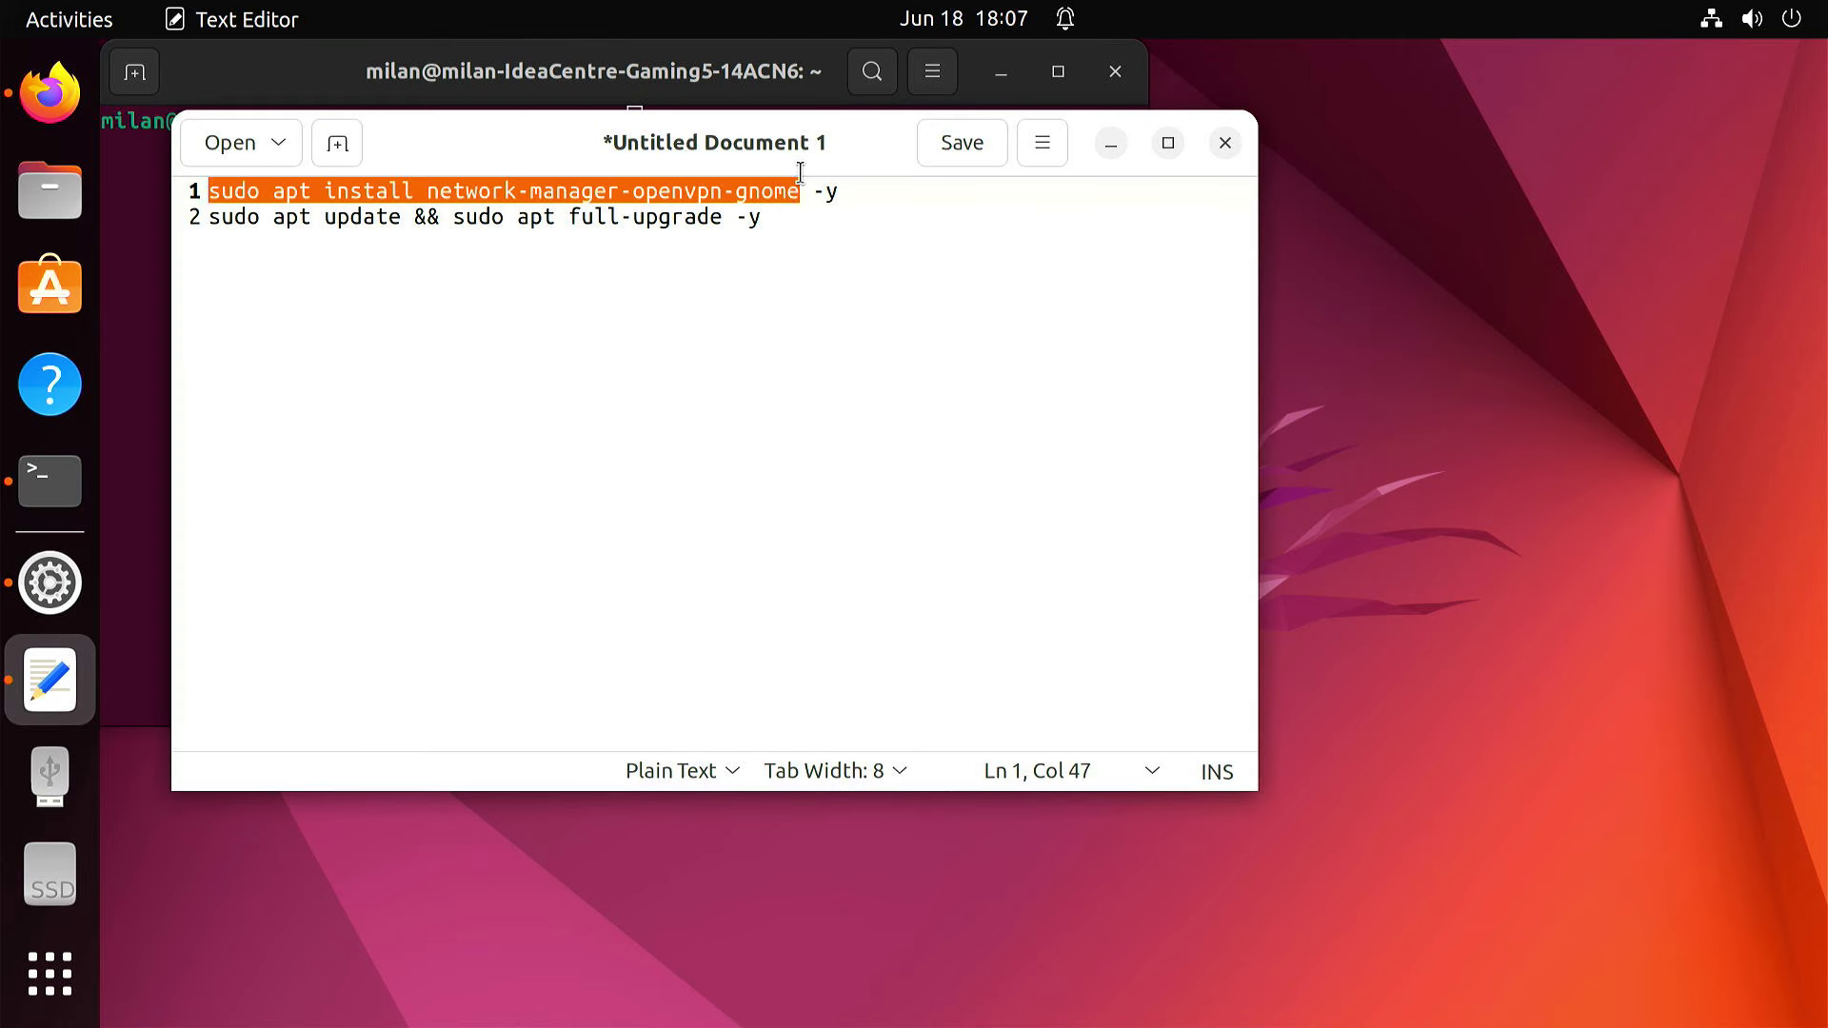
pyautogui.click(1114, 158)
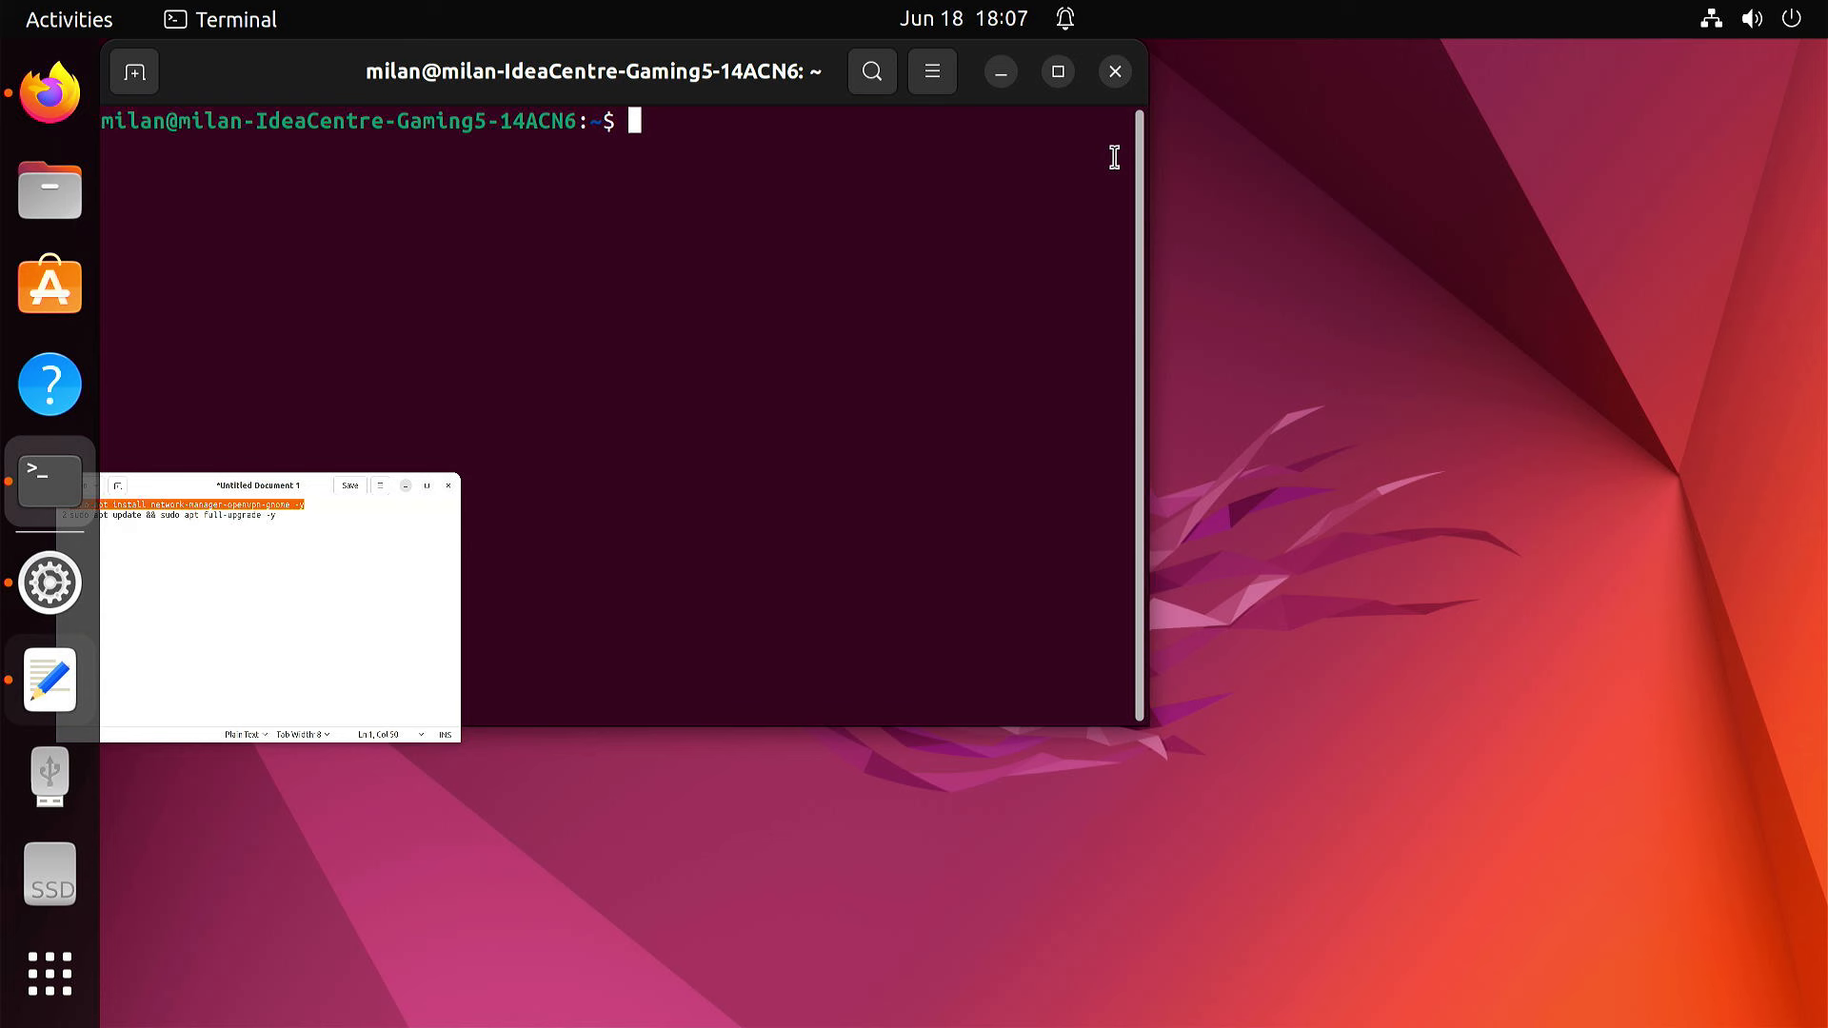
pyautogui.rightClick(628, 238)
pyautogui.click(698, 332)
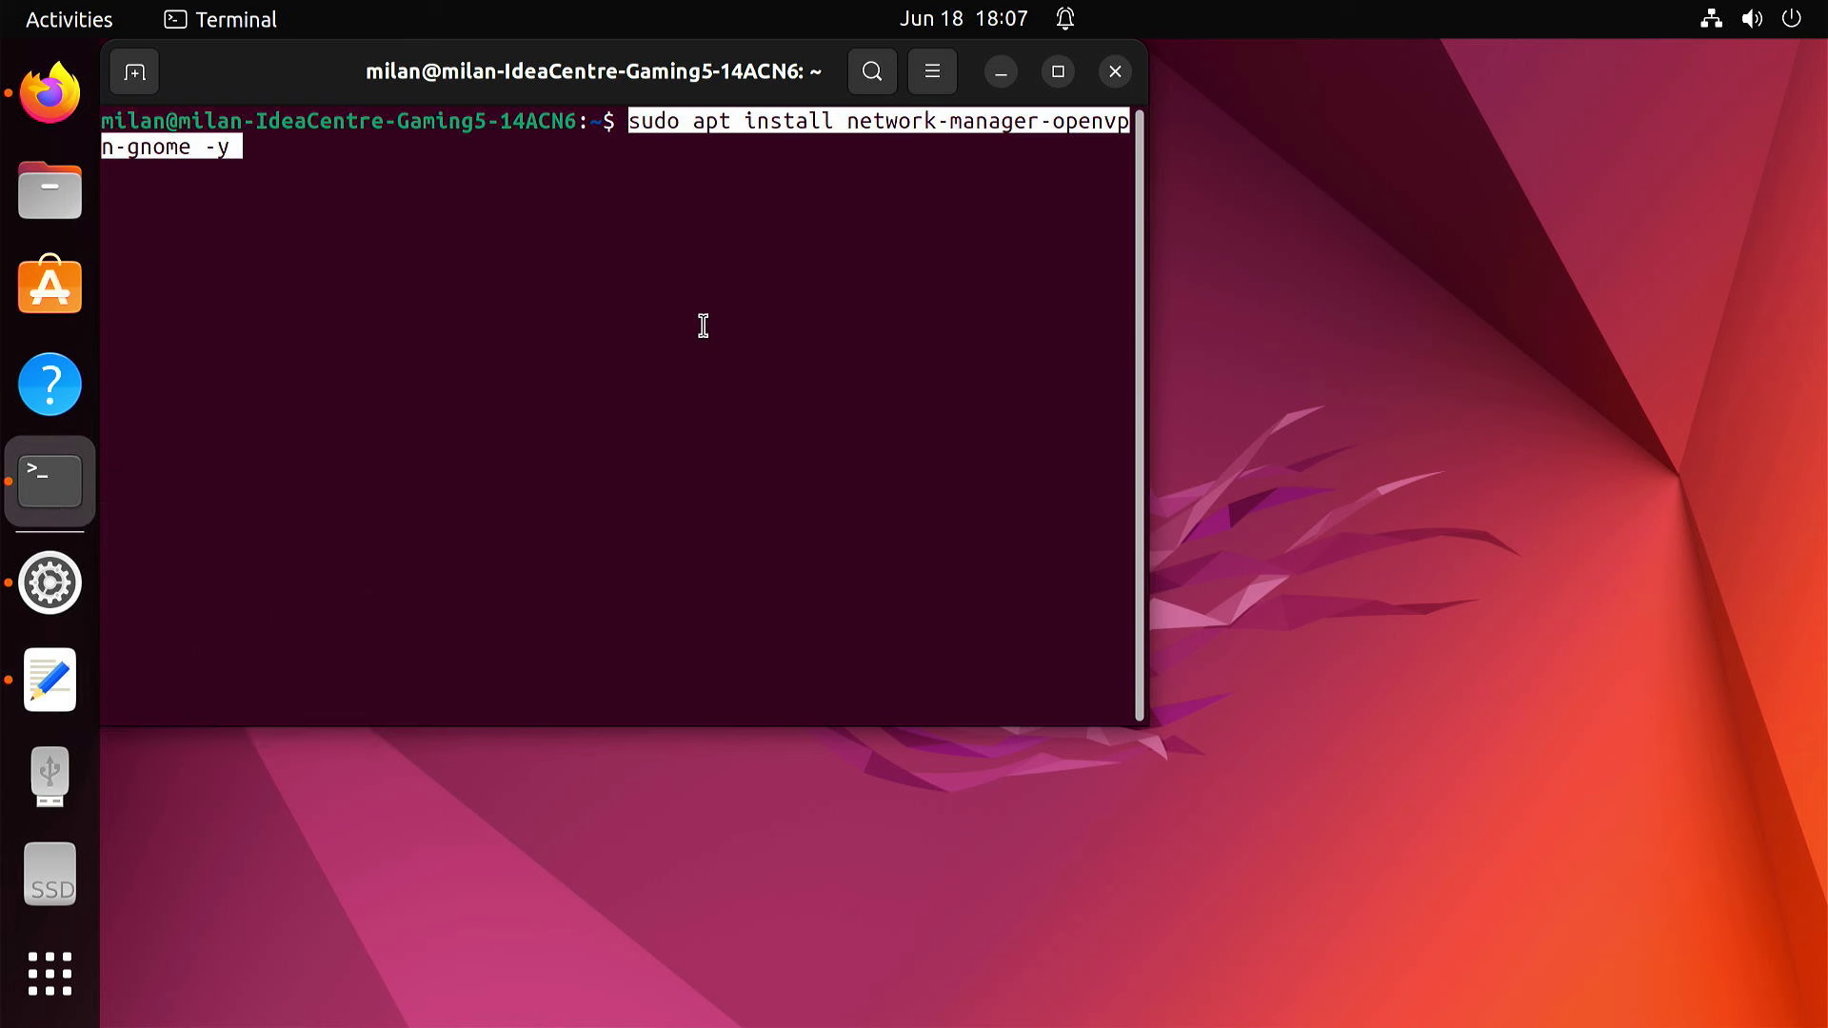
pyautogui.press('Return')
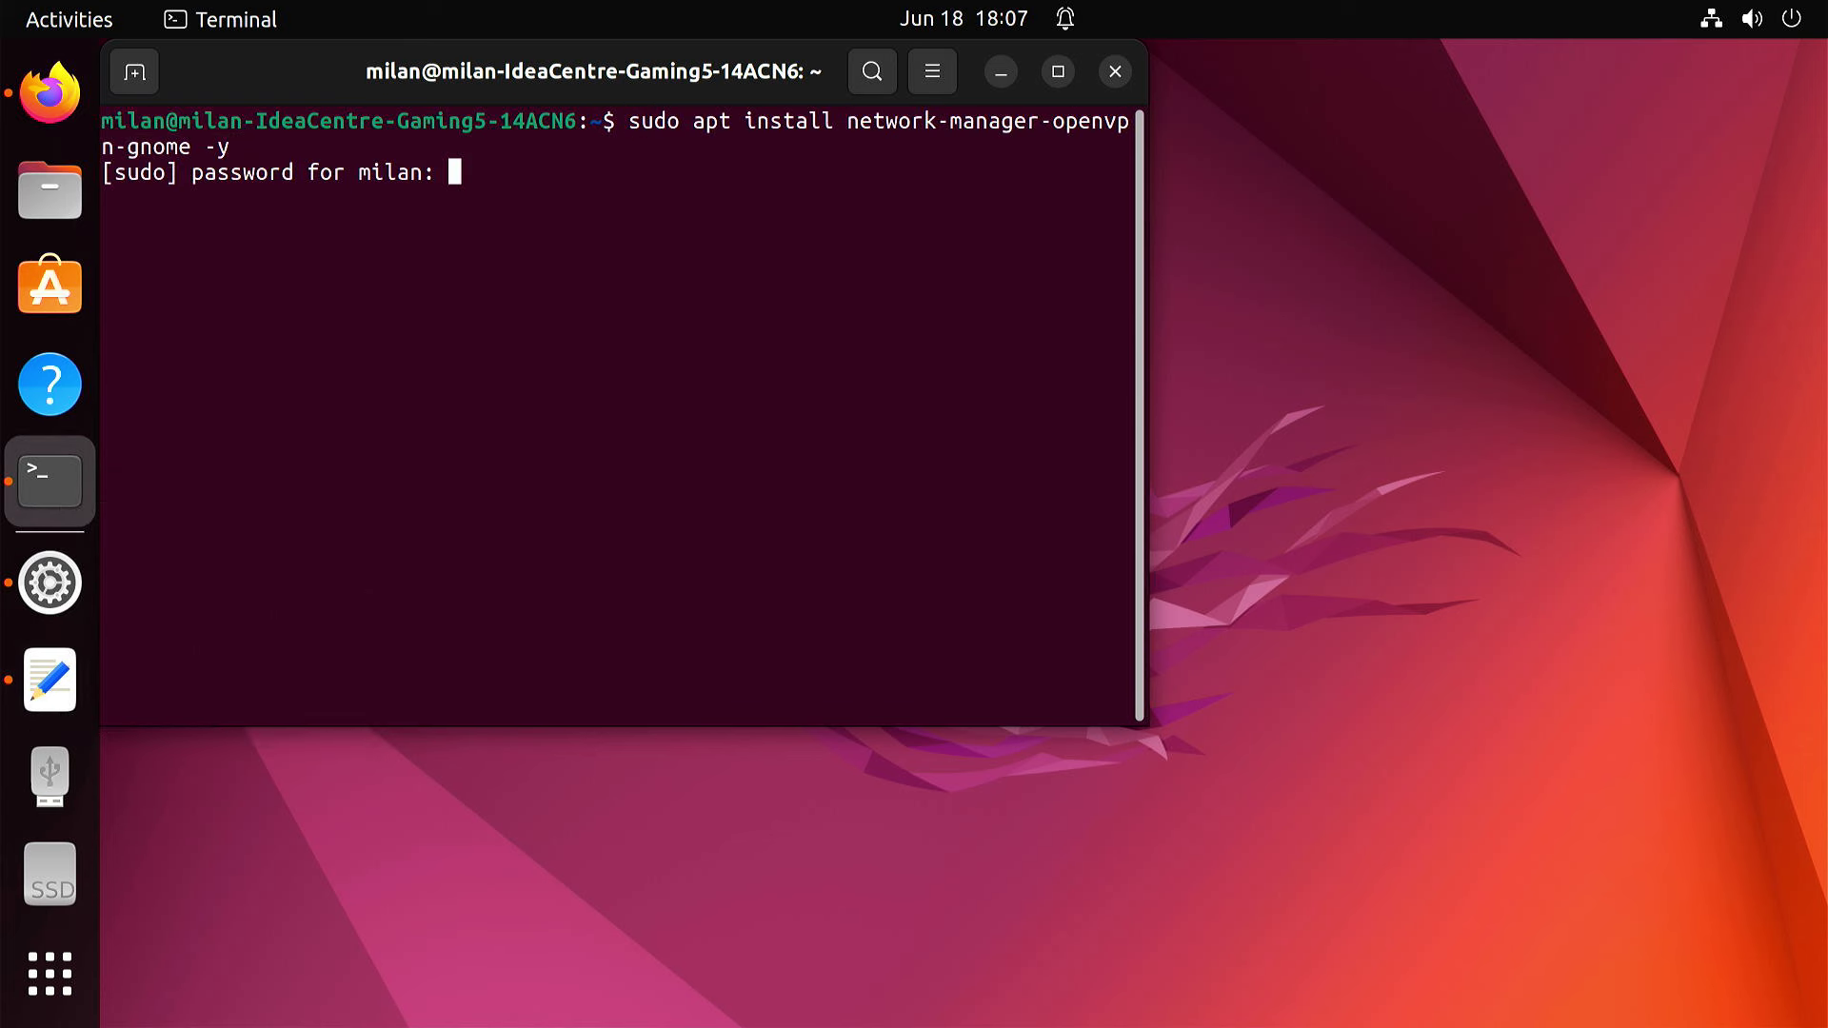
pyautogui.press('Return')
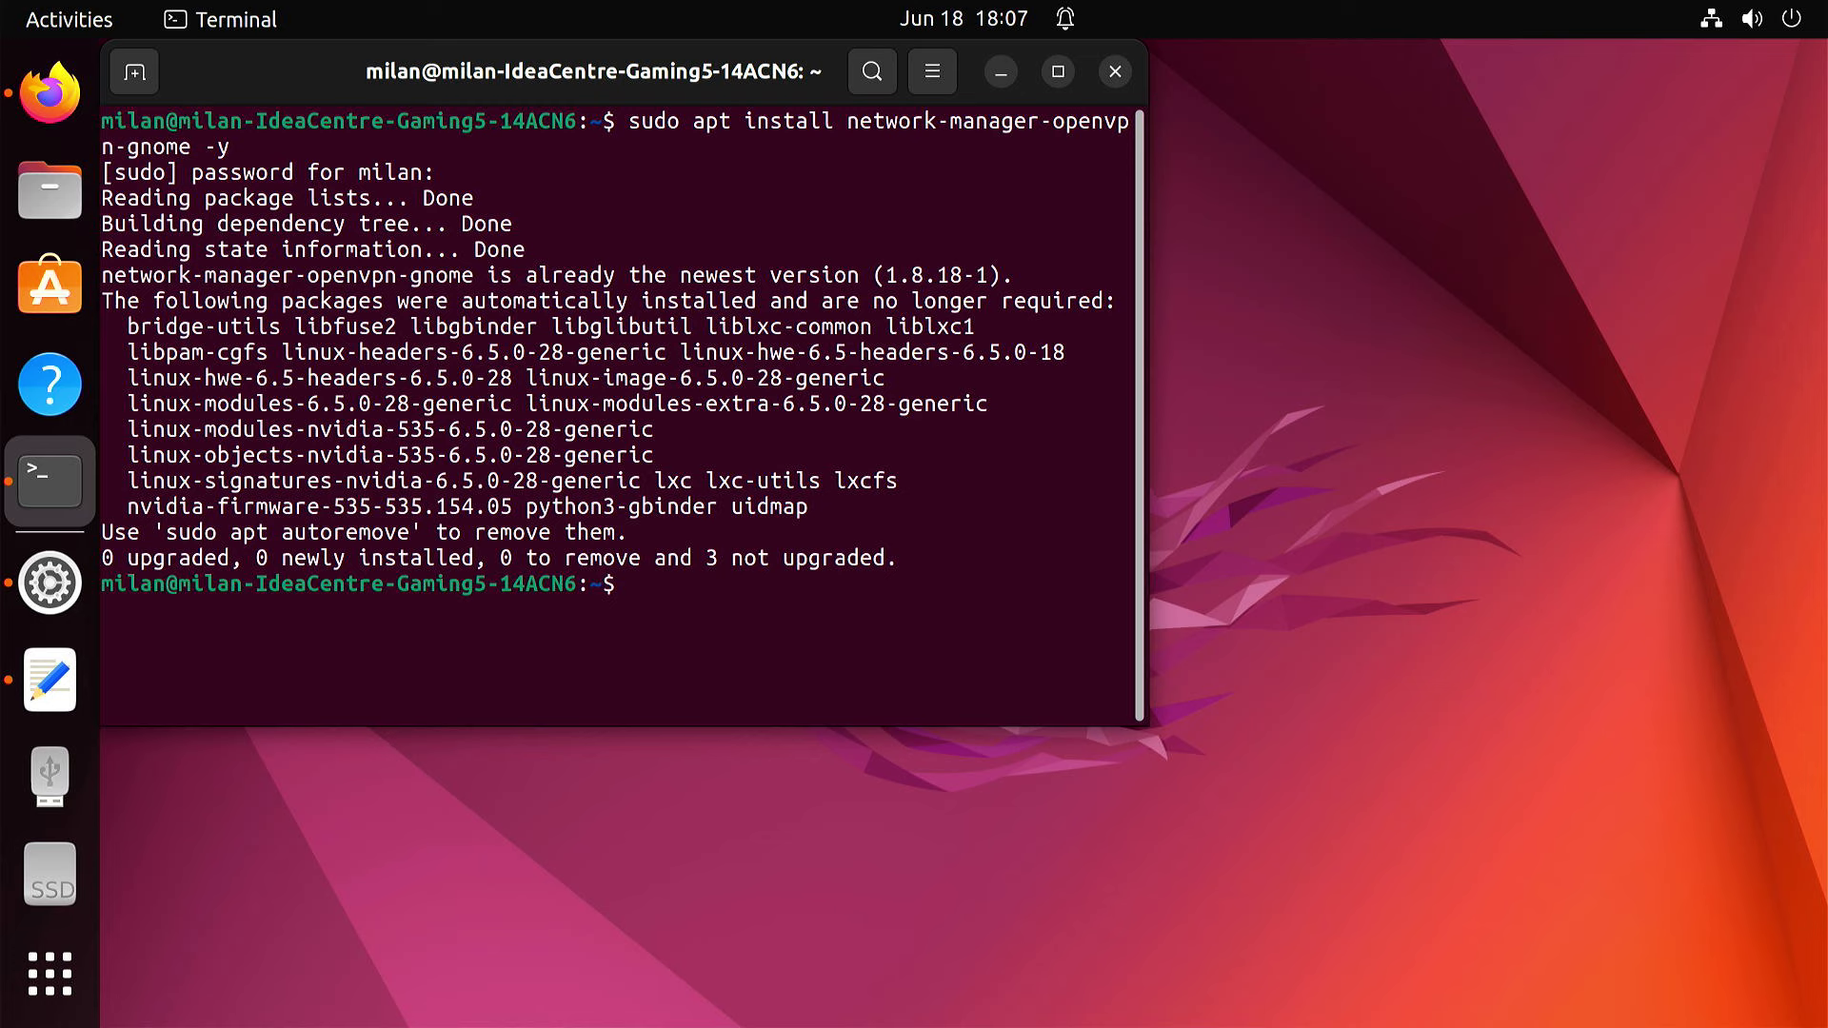
# - Run 'sudo apt update && sudo apt full-upgrade -y' to fully upgrade the system
pyautogui.click(63, 720)
pyautogui.moveTo(210, 218); pyautogui.dragTo(767, 225)
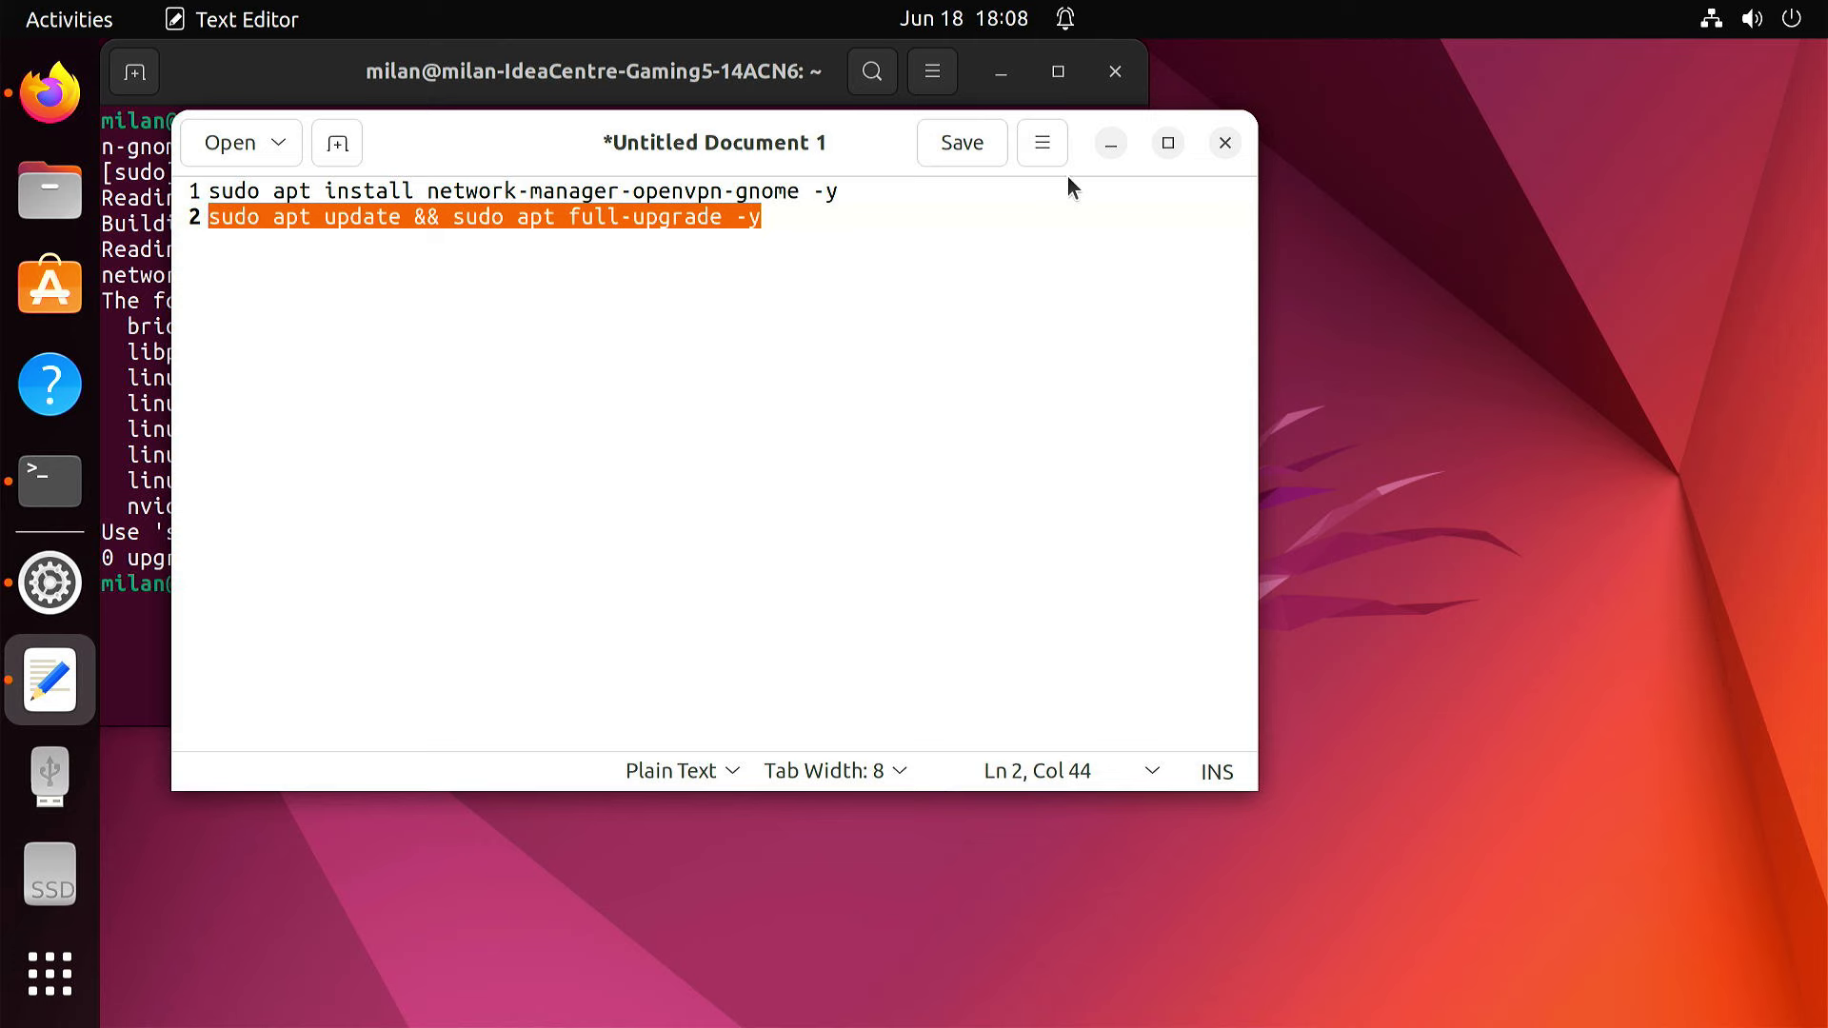
pyautogui.click(1121, 150)
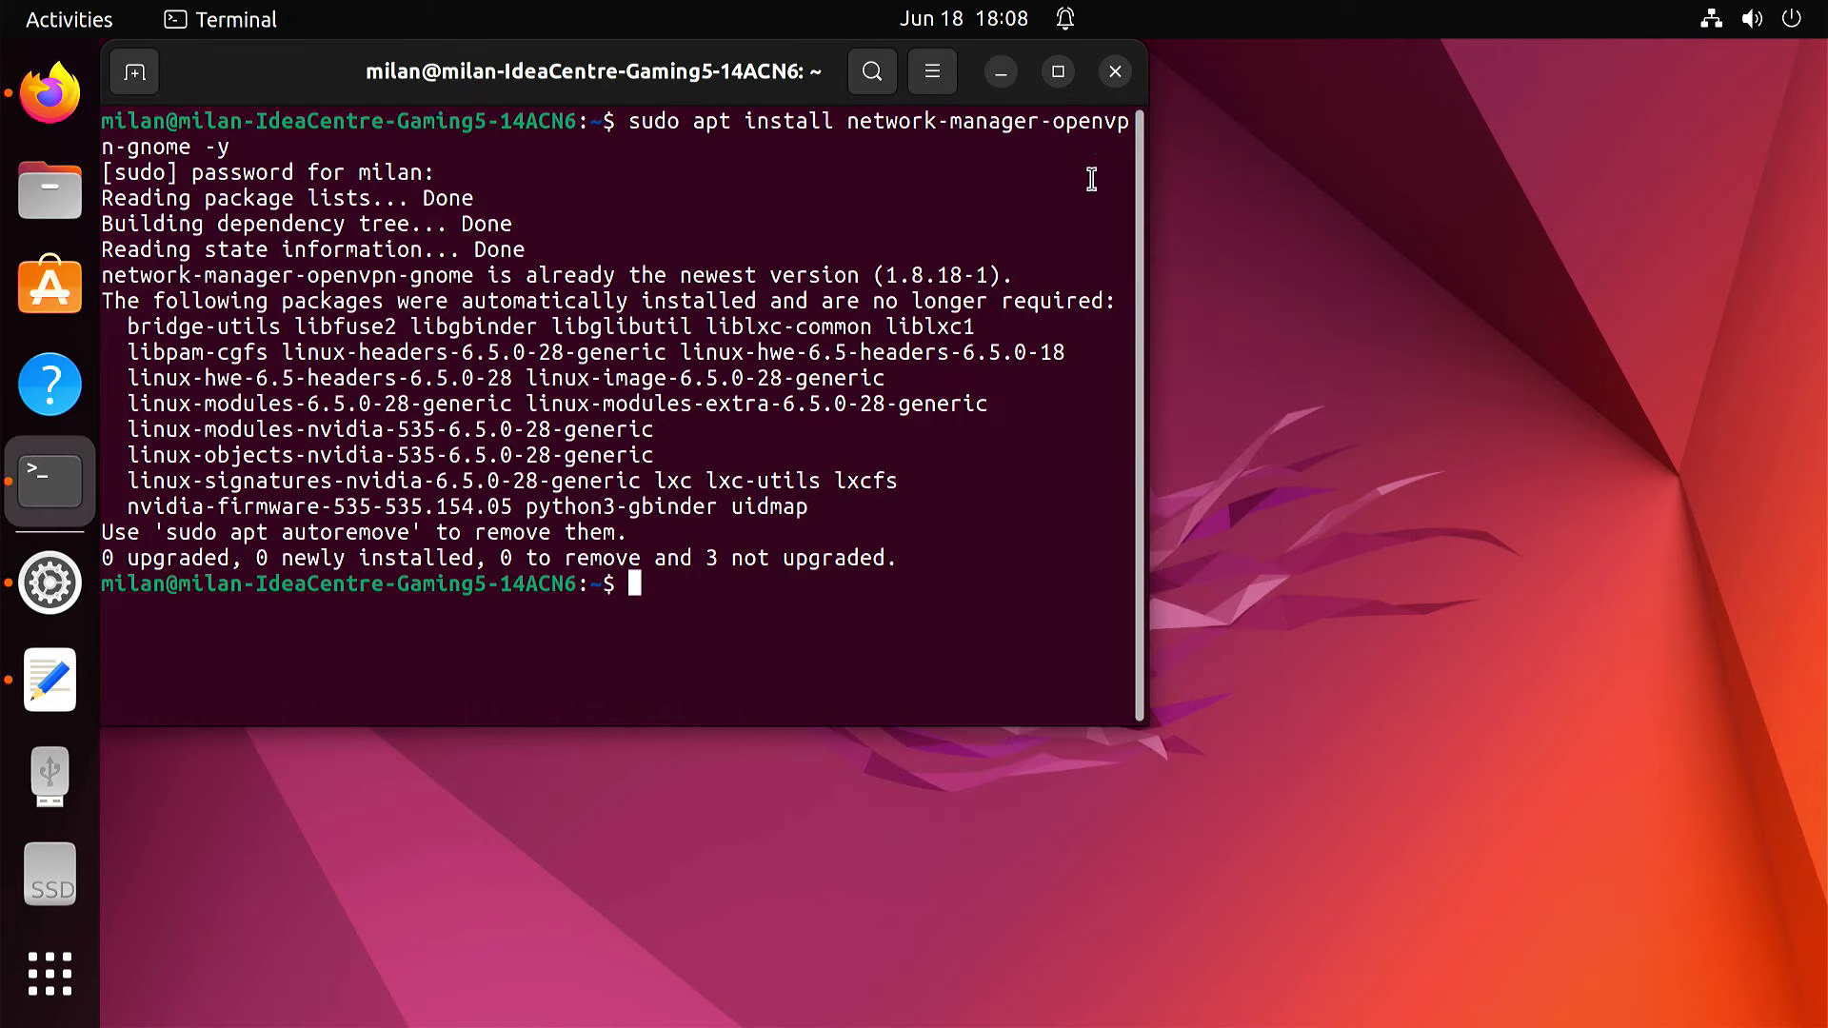
pyautogui.rightClick(619, 616)
pyautogui.click(714, 715)
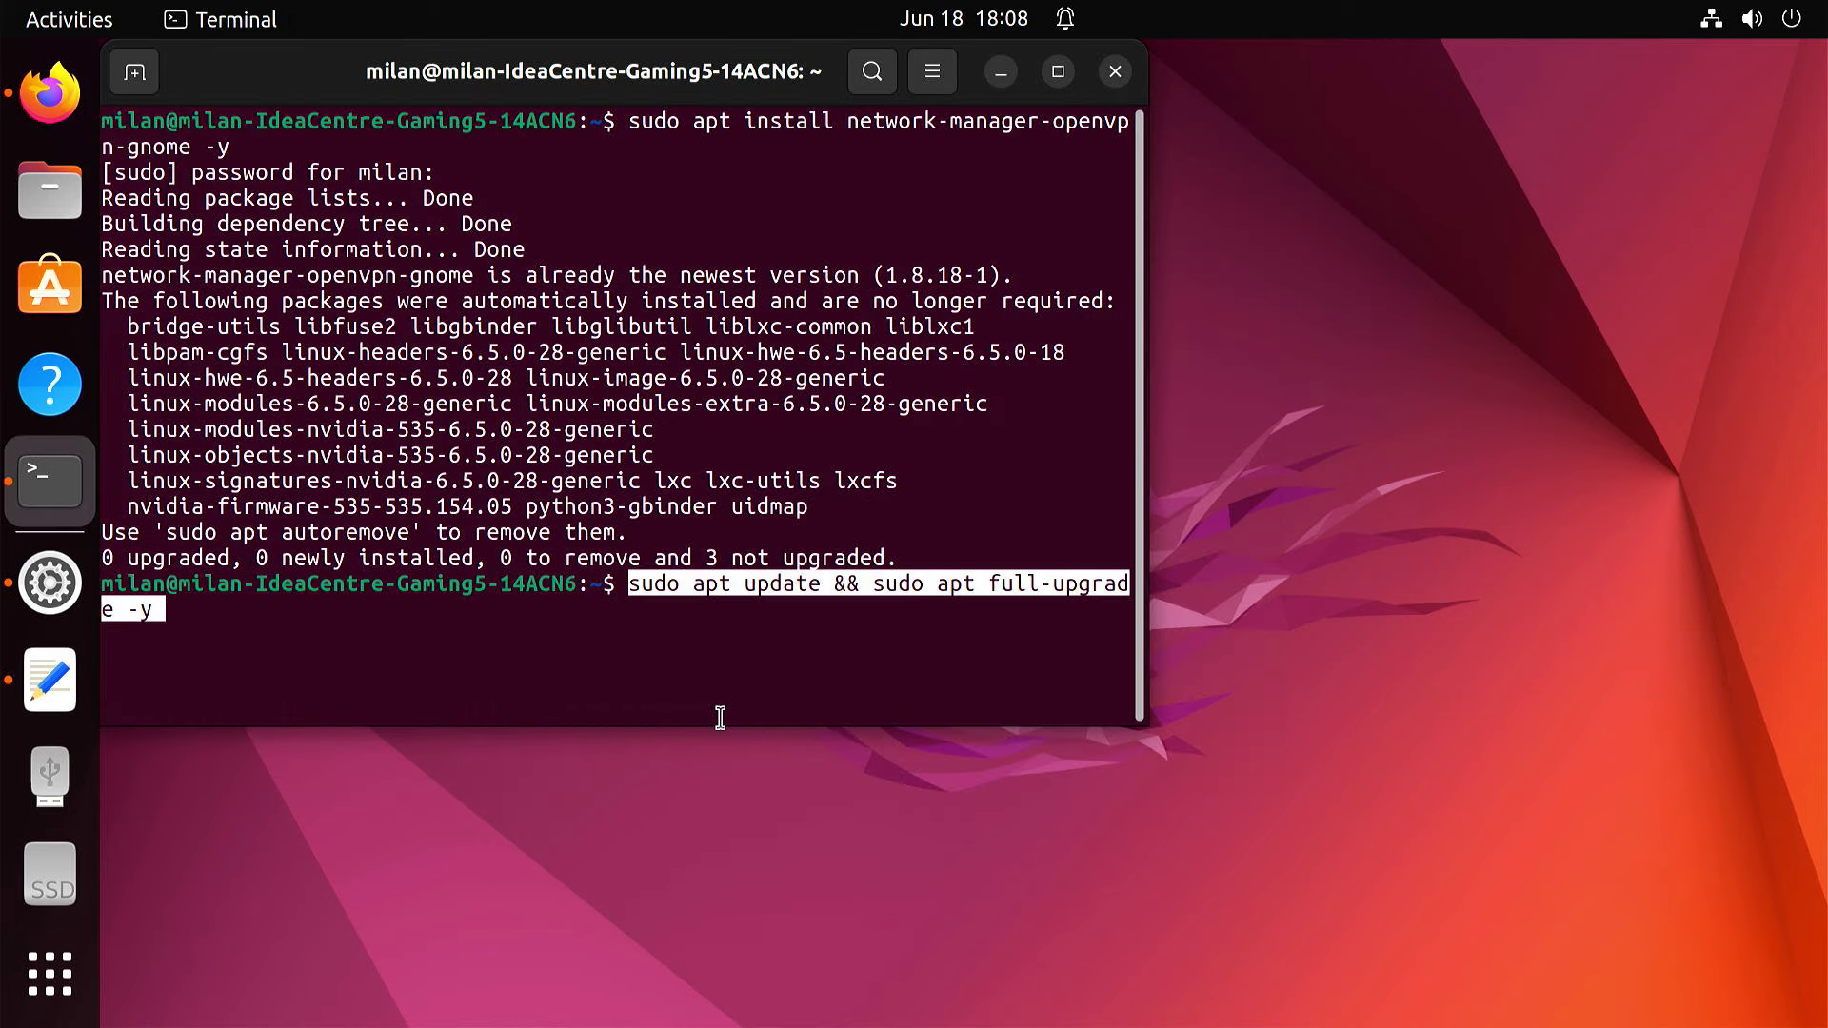
pyautogui.press('Return')
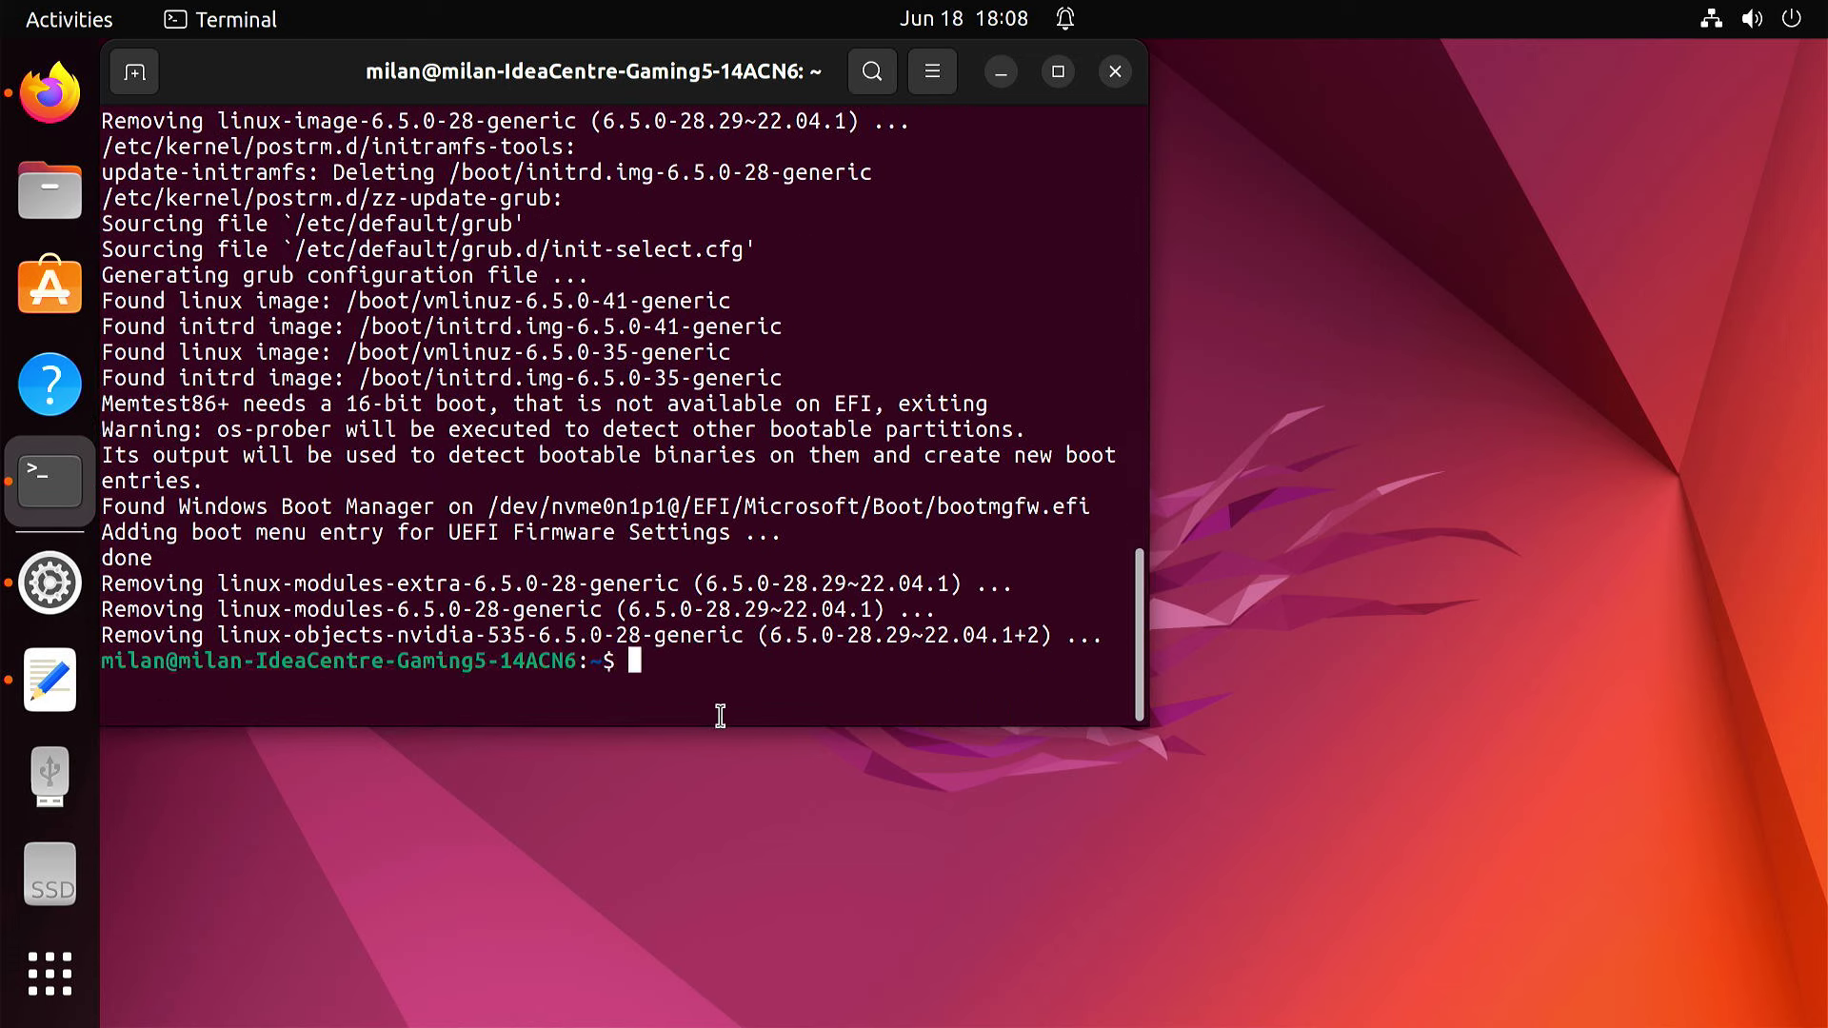
# - Close Terminal and go to the OpenVPN configuration files on Proton's Downloads page
pyautogui.click(1116, 67)
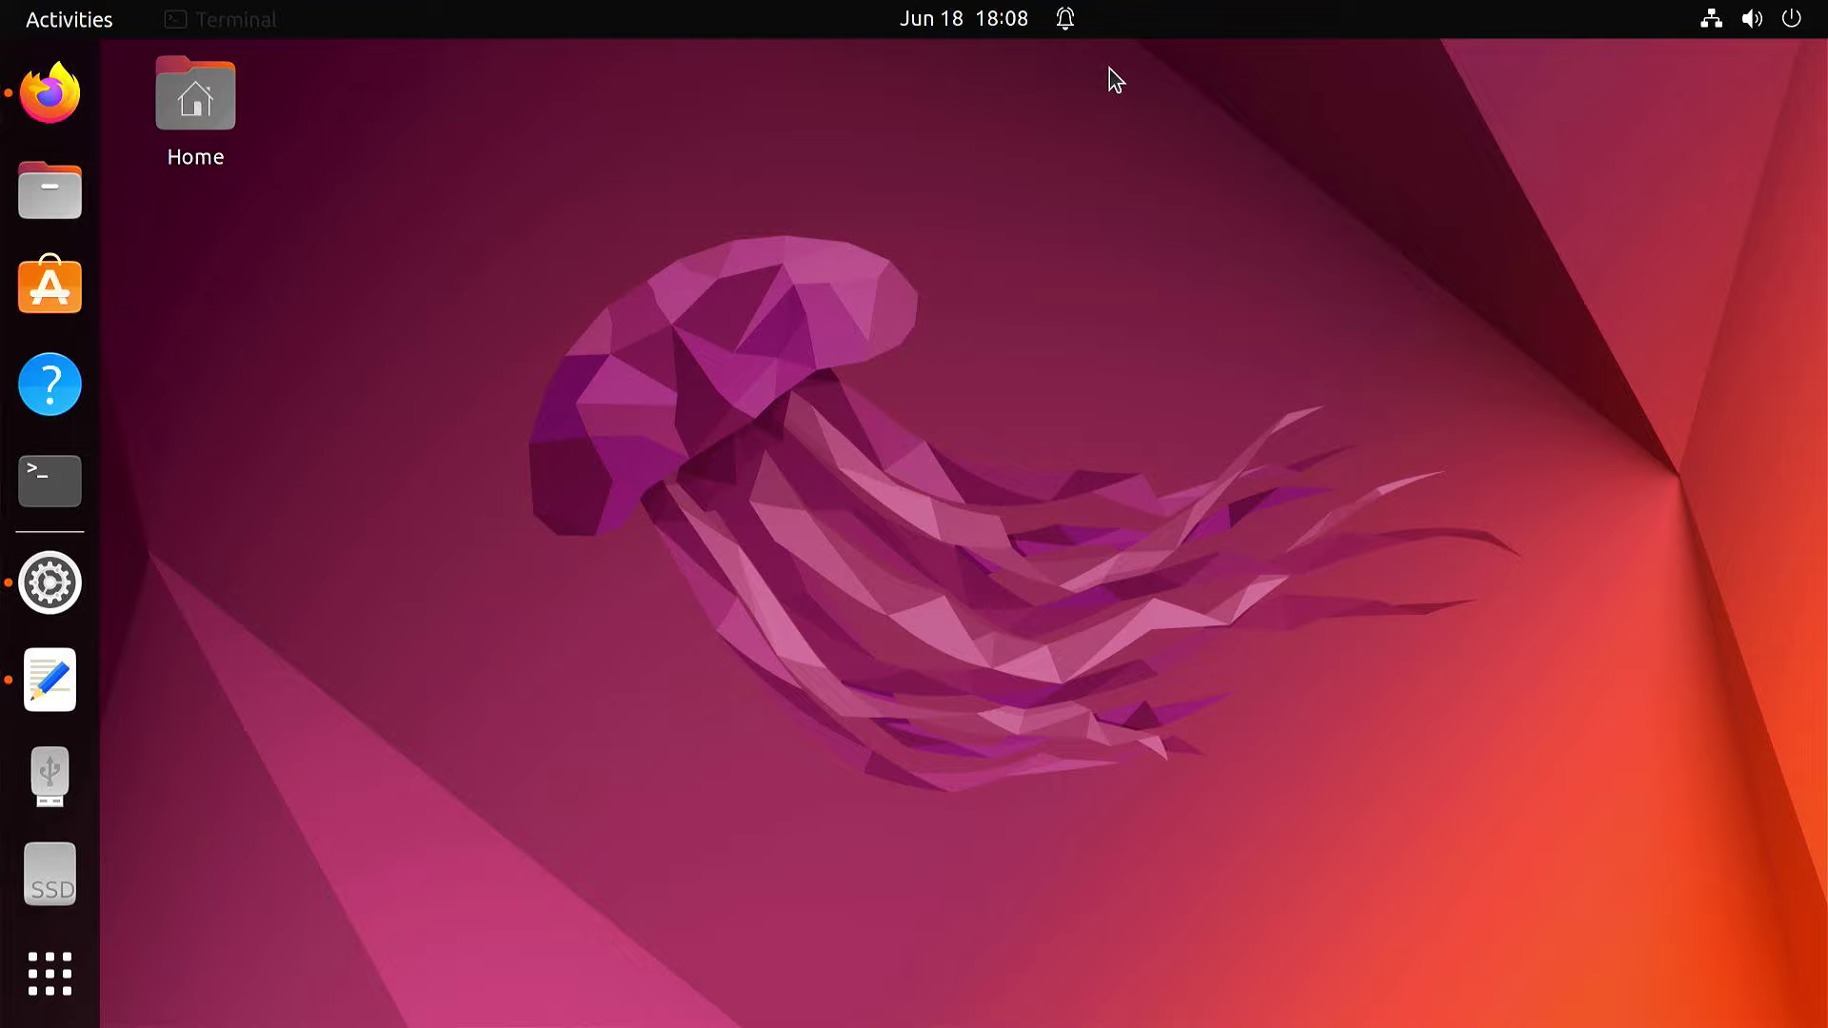
pyautogui.click(50, 93)
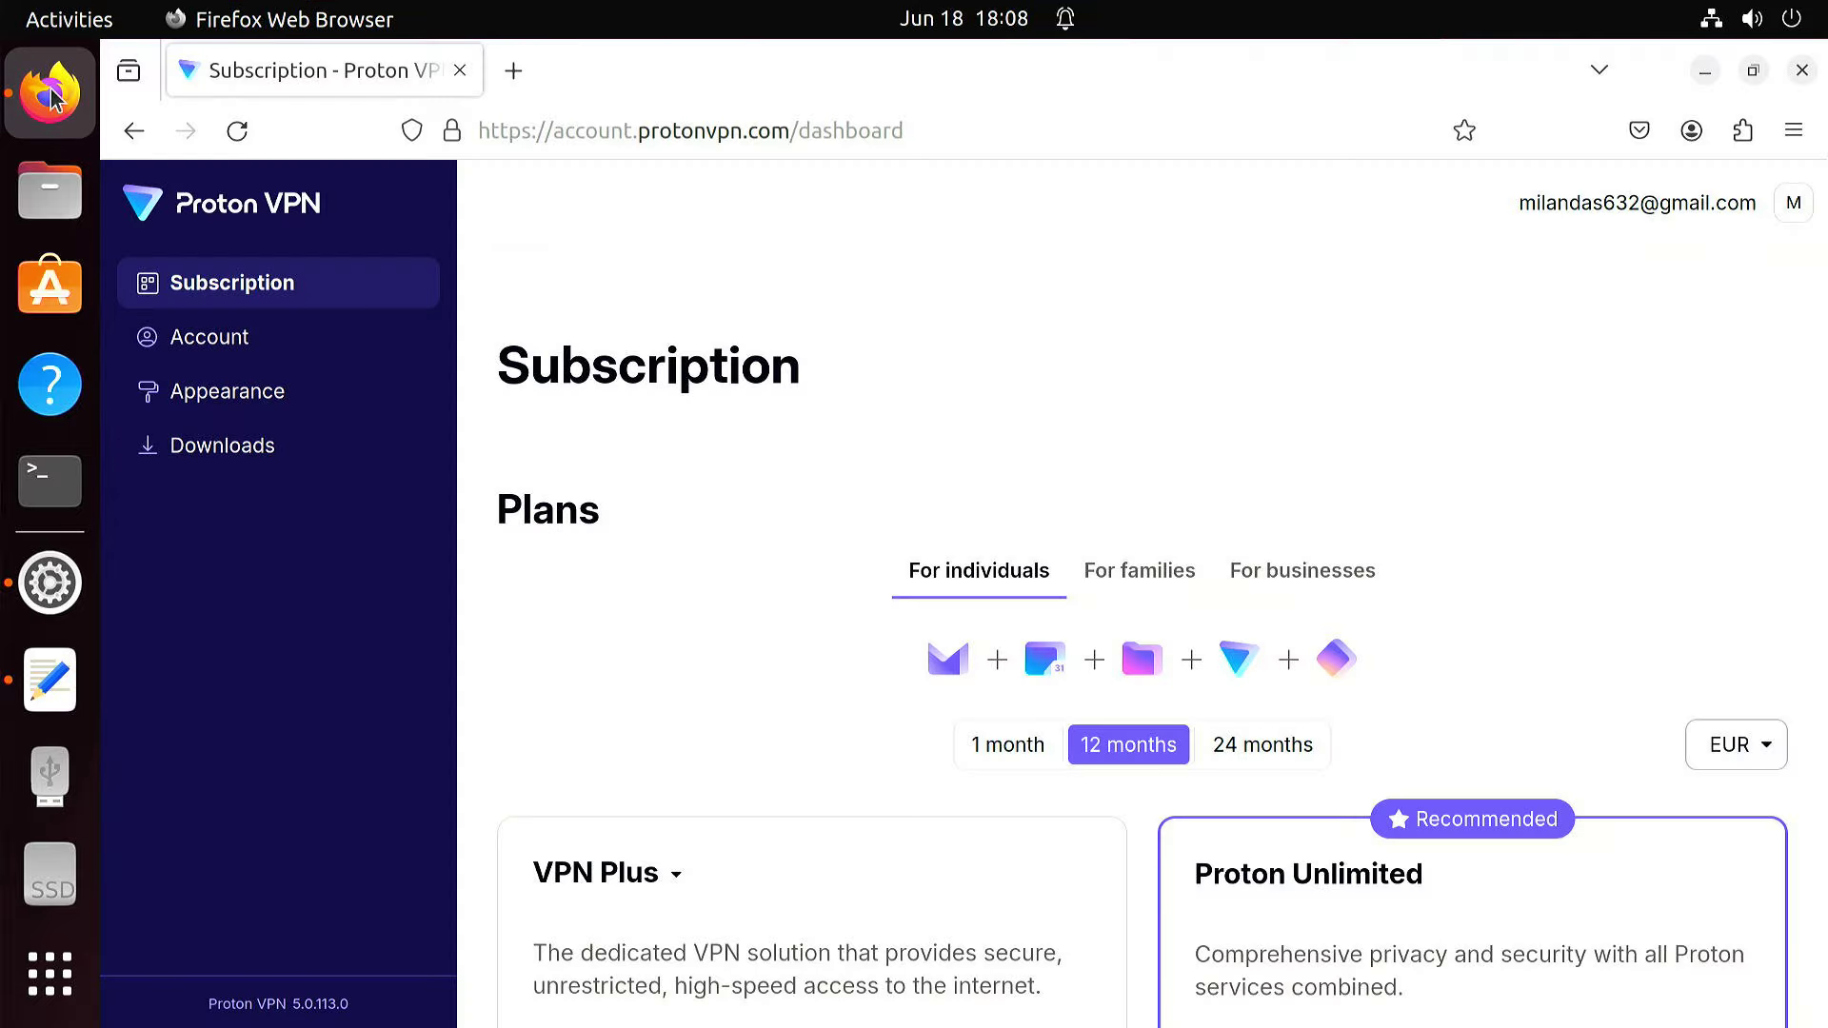
pyautogui.click(328, 448)
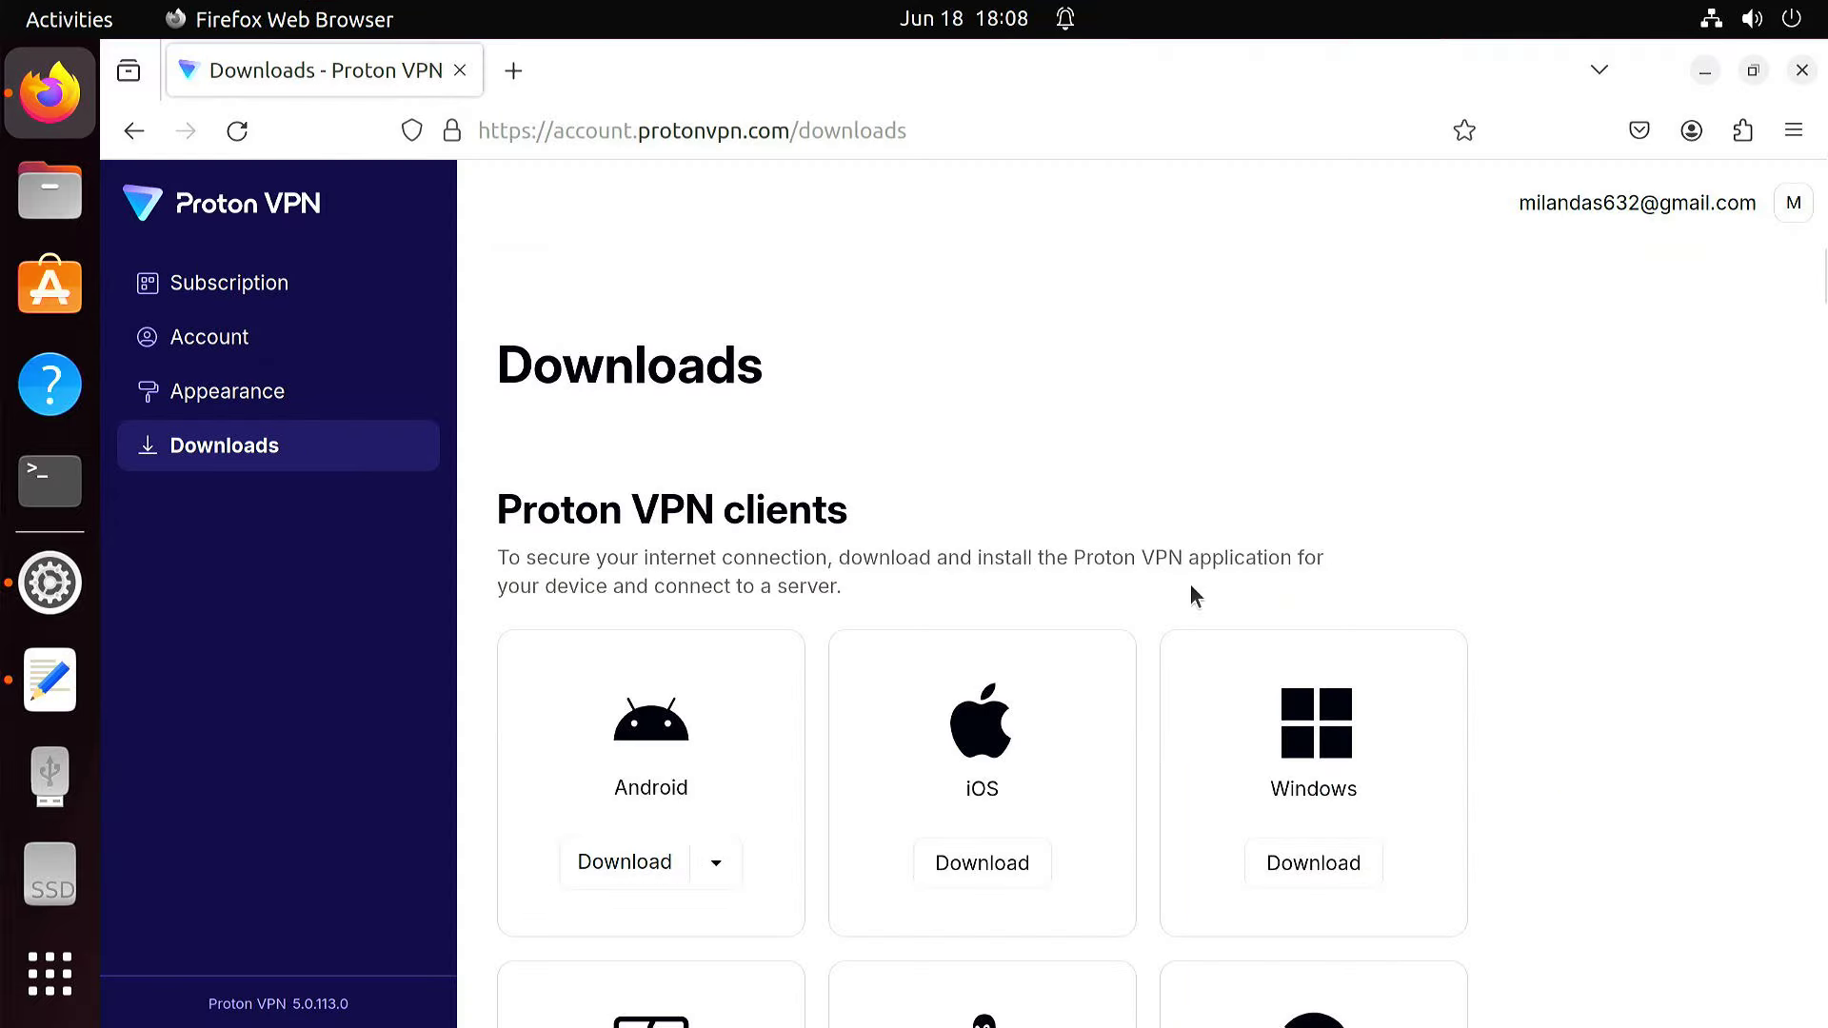
pyautogui.scroll(-5, 1192, 591)
pyautogui.scroll(-2, 1193, 598)
pyautogui.scroll(-3, 1192, 597)
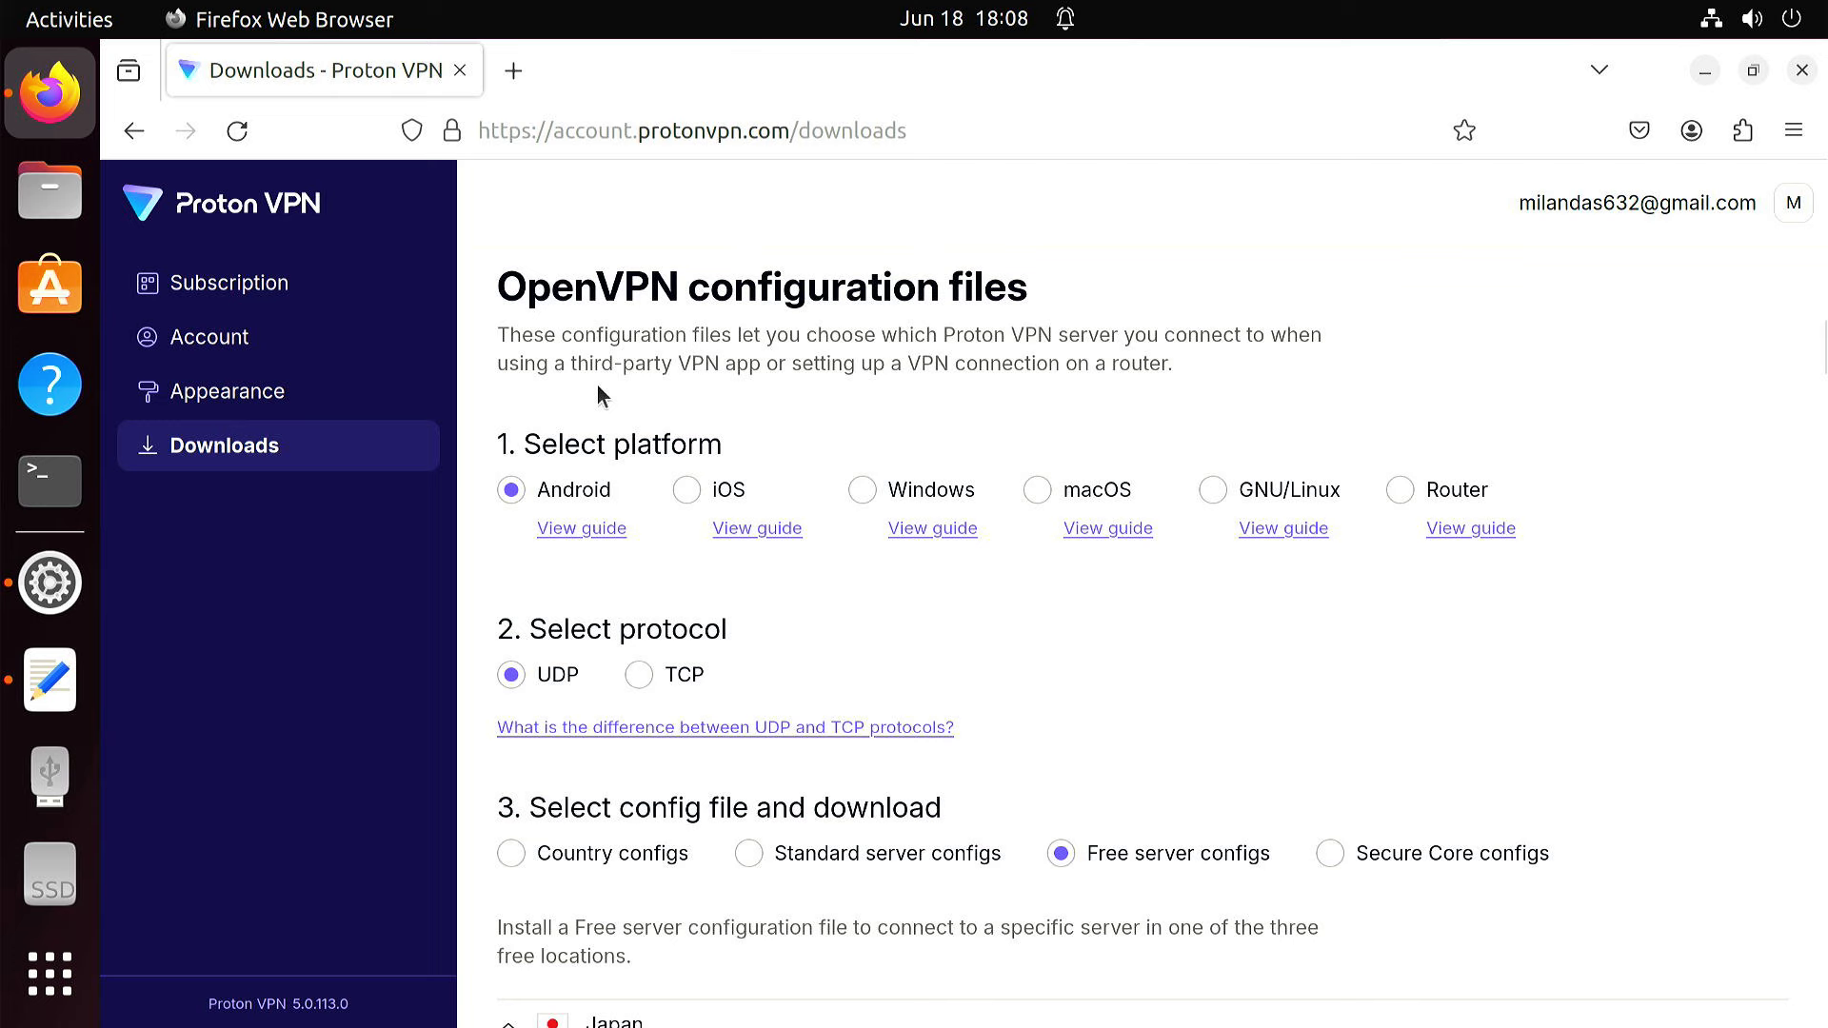
pyautogui.moveTo(482, 287); pyautogui.dragTo(1055, 282)
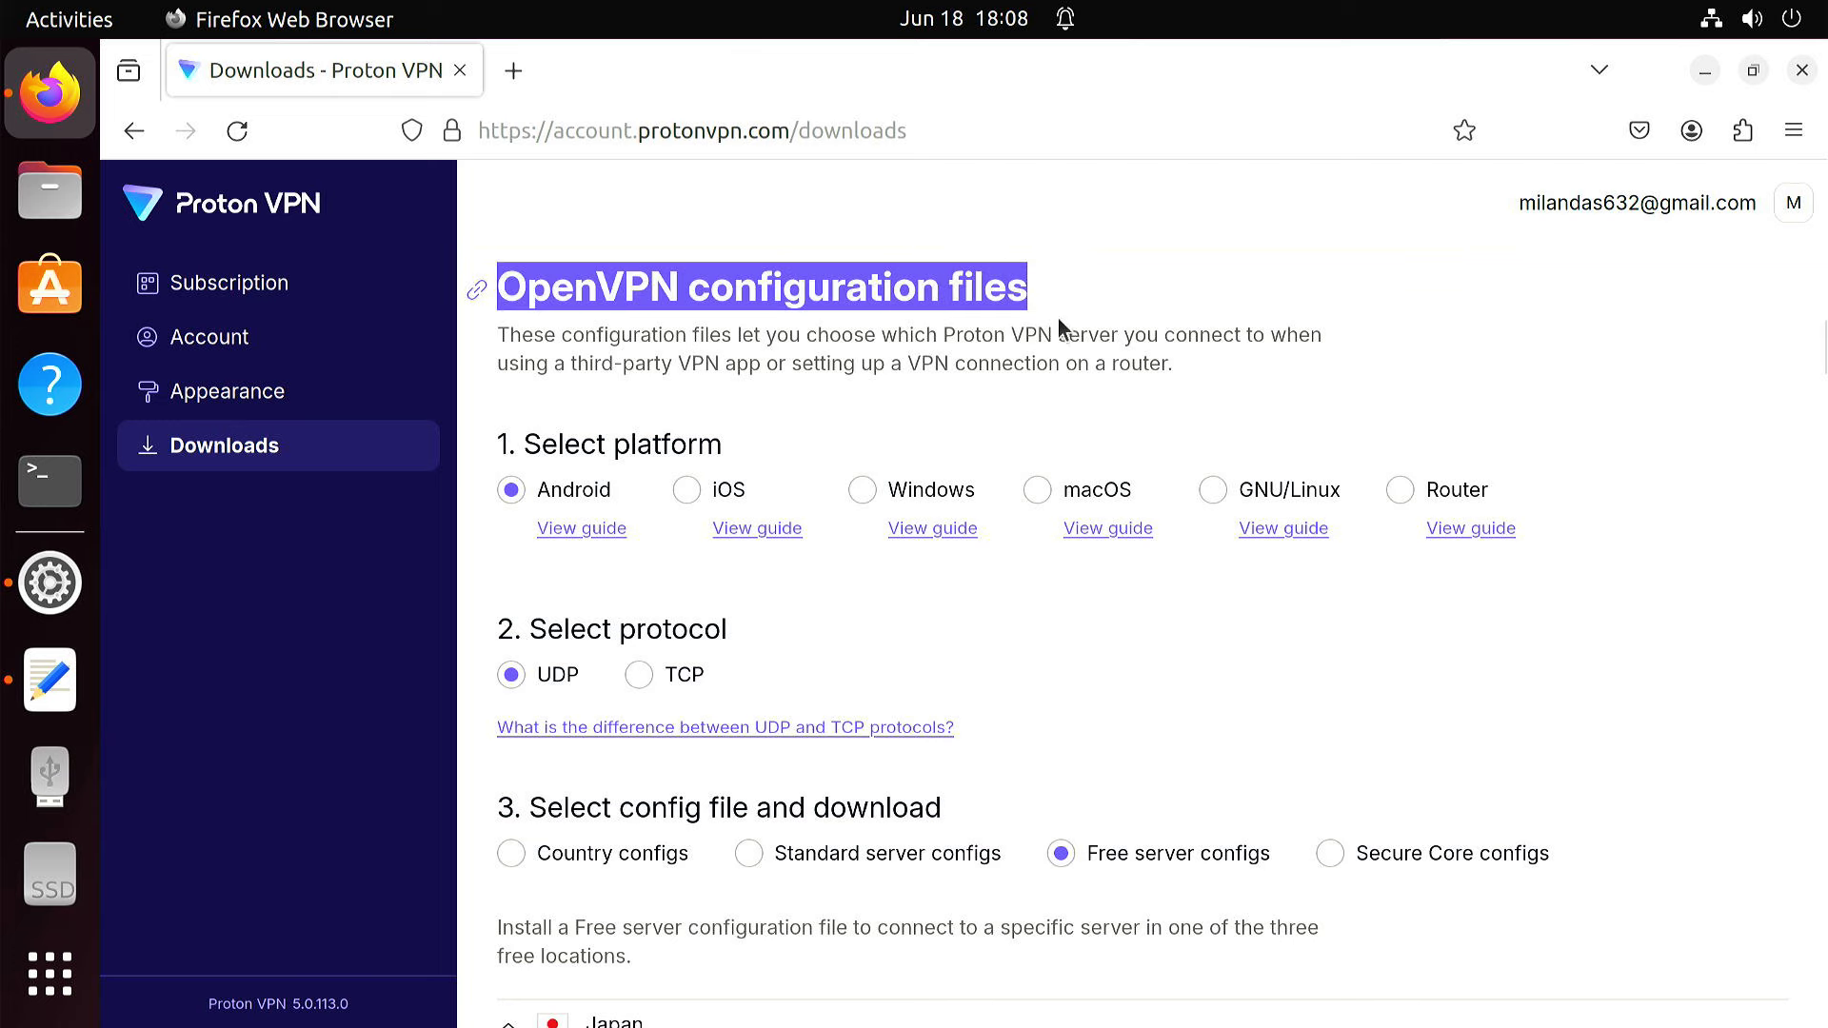
pyautogui.scroll(-2, 1175, 628)
pyautogui.scroll(-3, 1175, 628)
pyautogui.scroll(-3, 1176, 626)
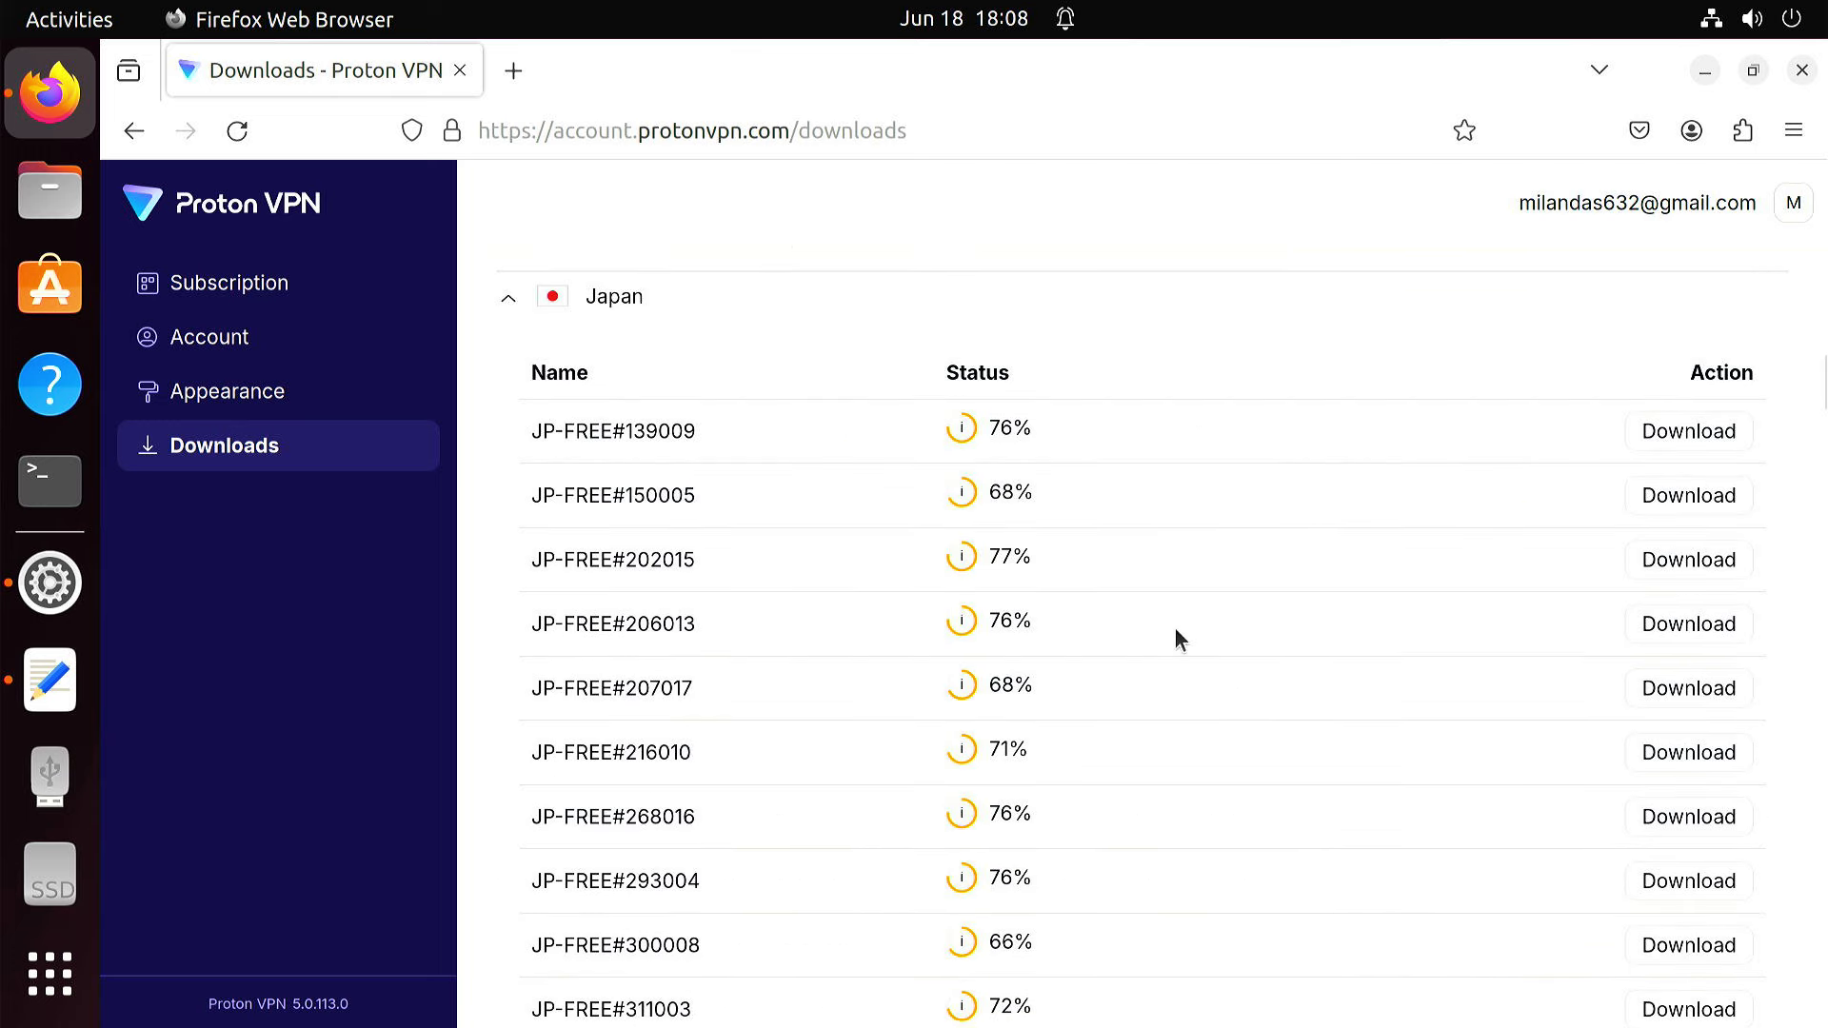
# - Download the US-FREE#245044 config from the United States free server list
pyautogui.click(505, 299)
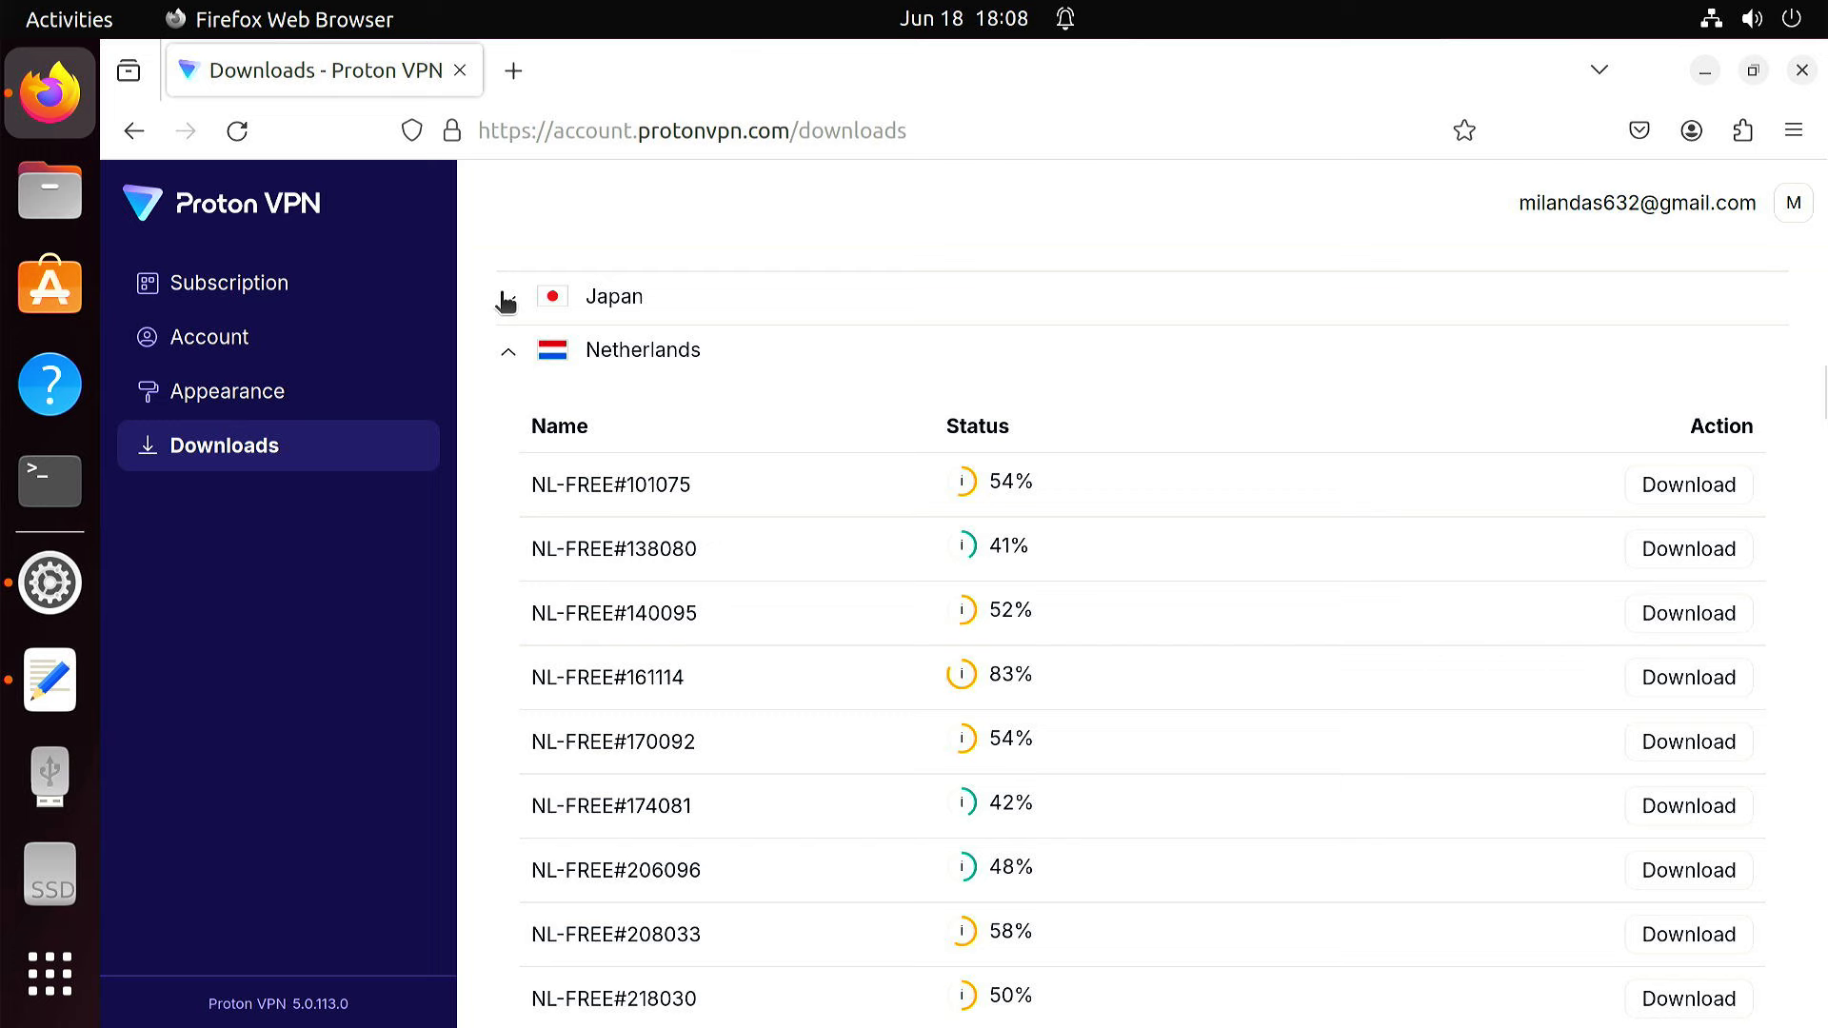
pyautogui.click(511, 353)
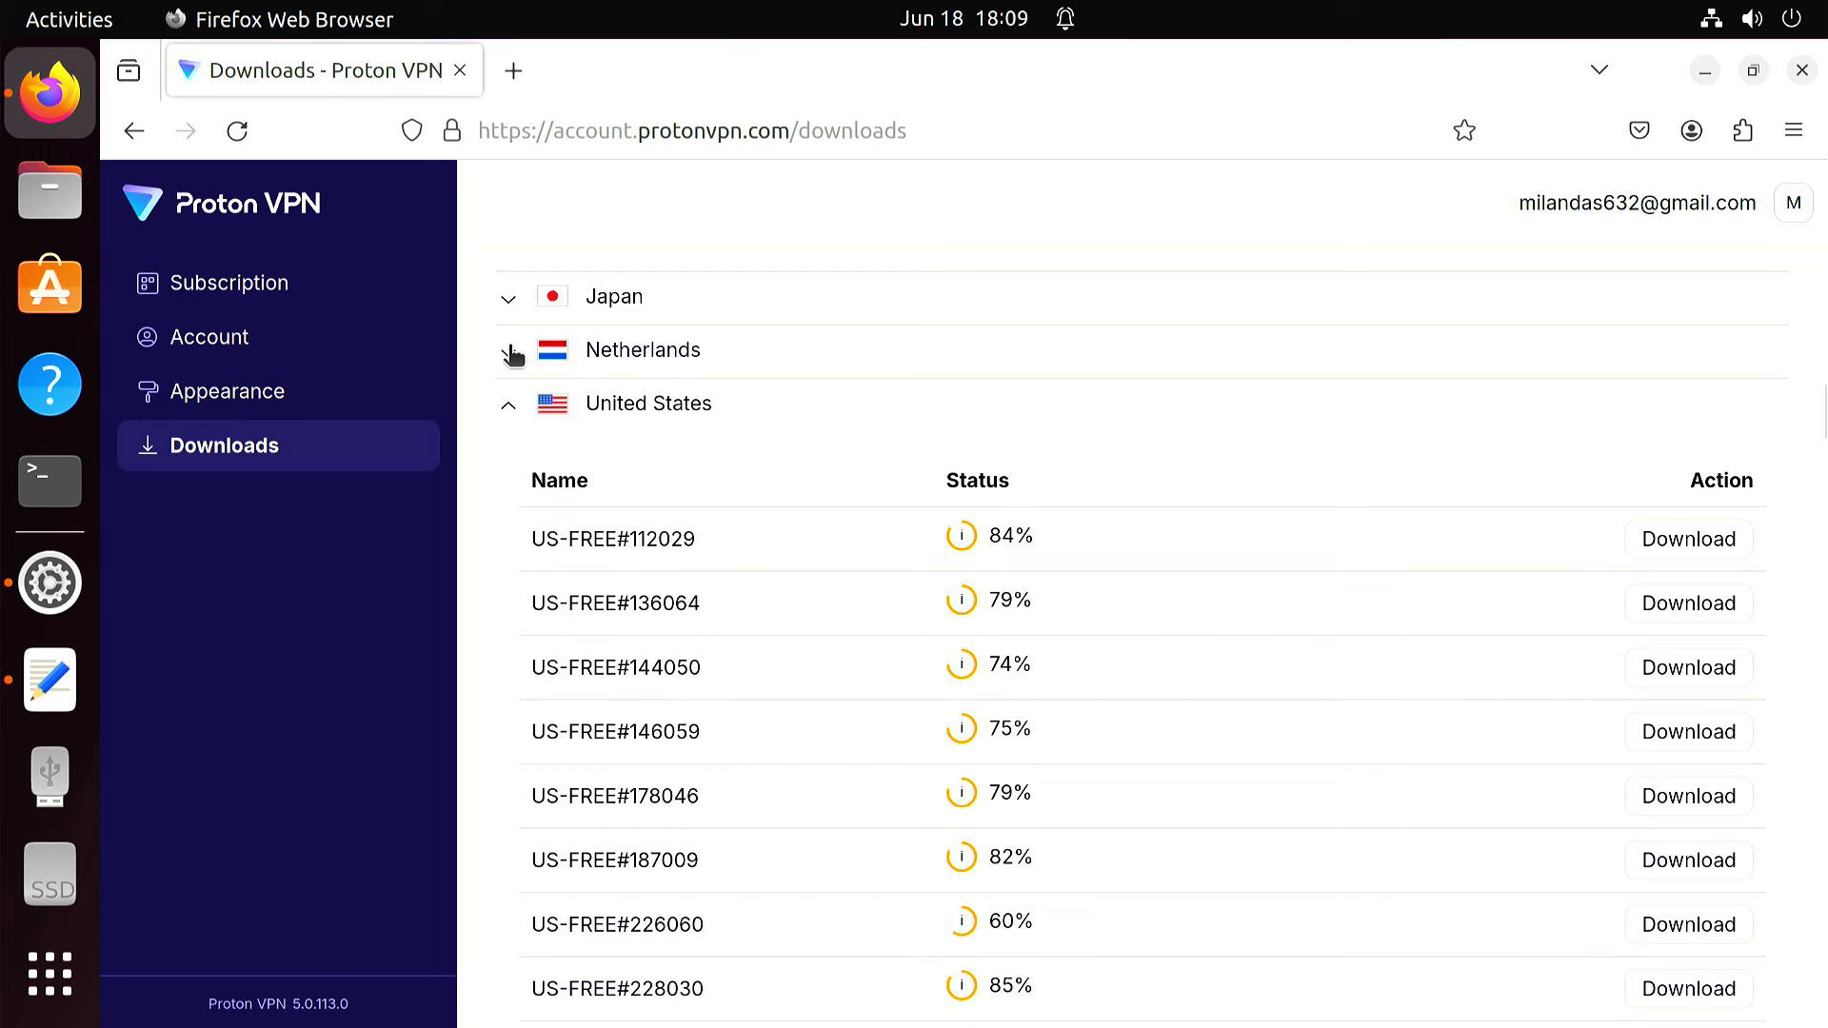
pyautogui.click(508, 406)
pyautogui.click(511, 407)
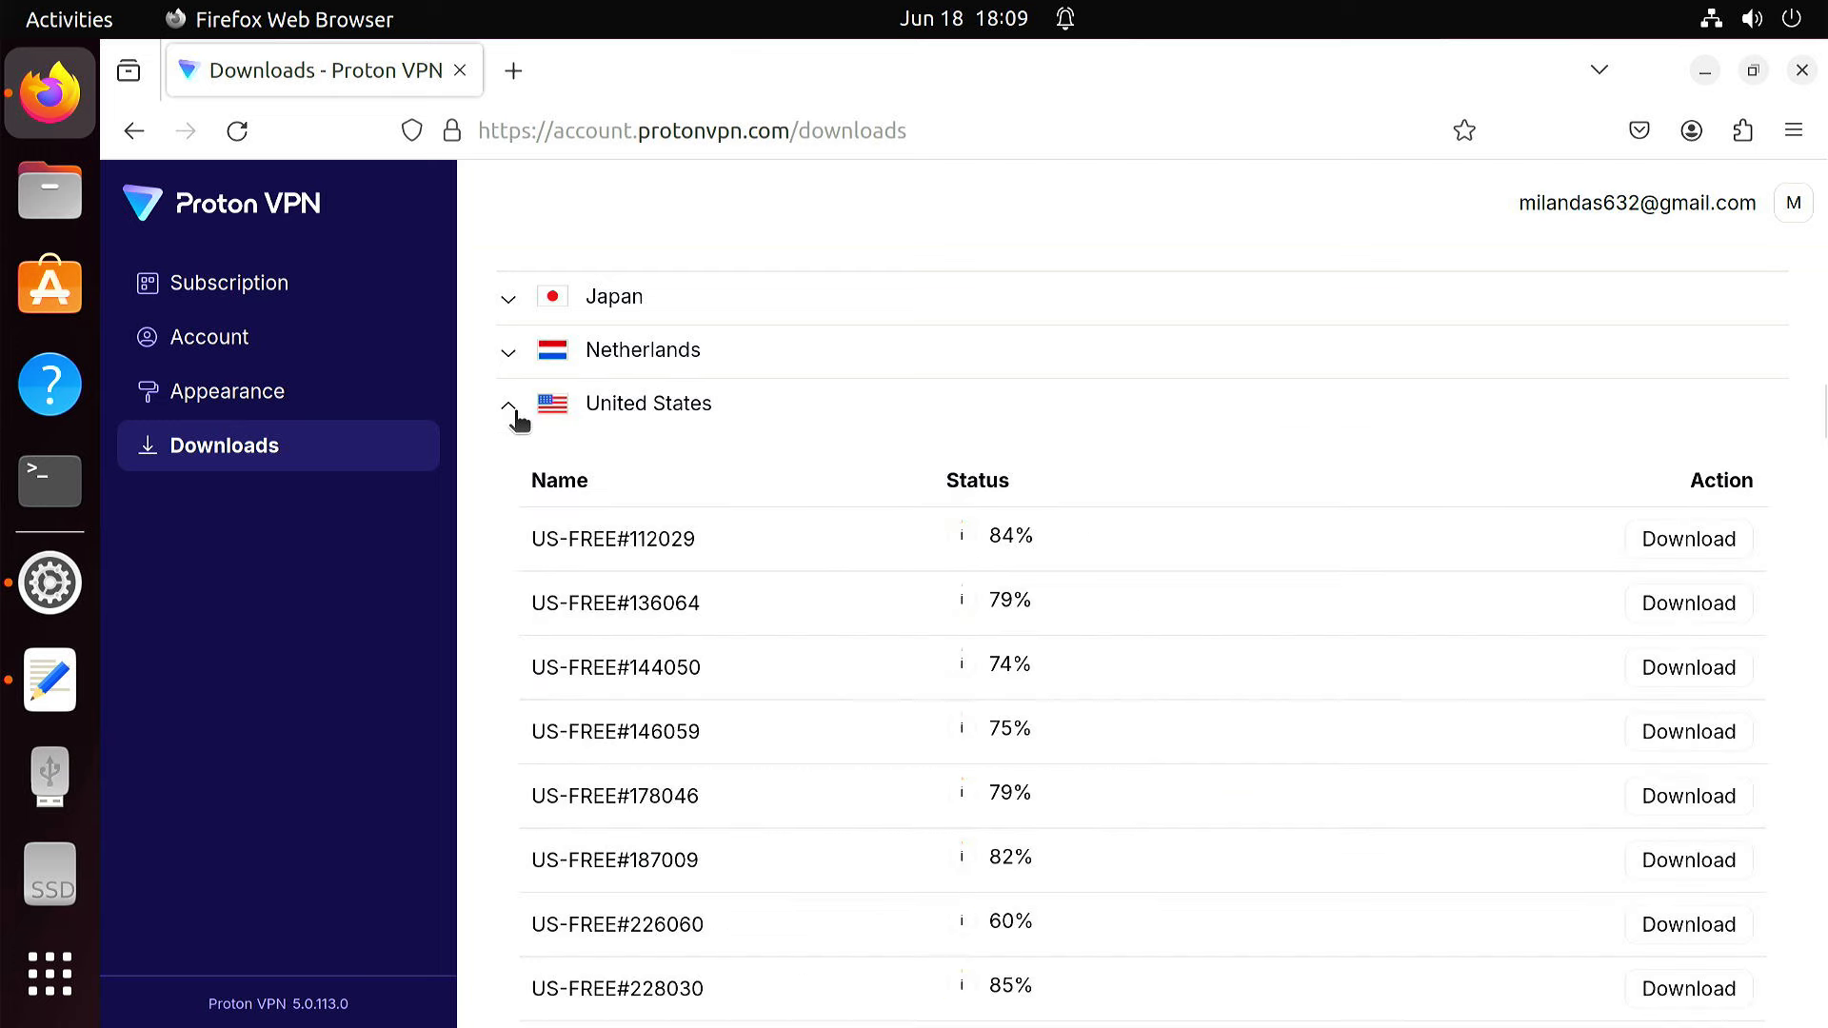
pyautogui.scroll(-5, 1449, 750)
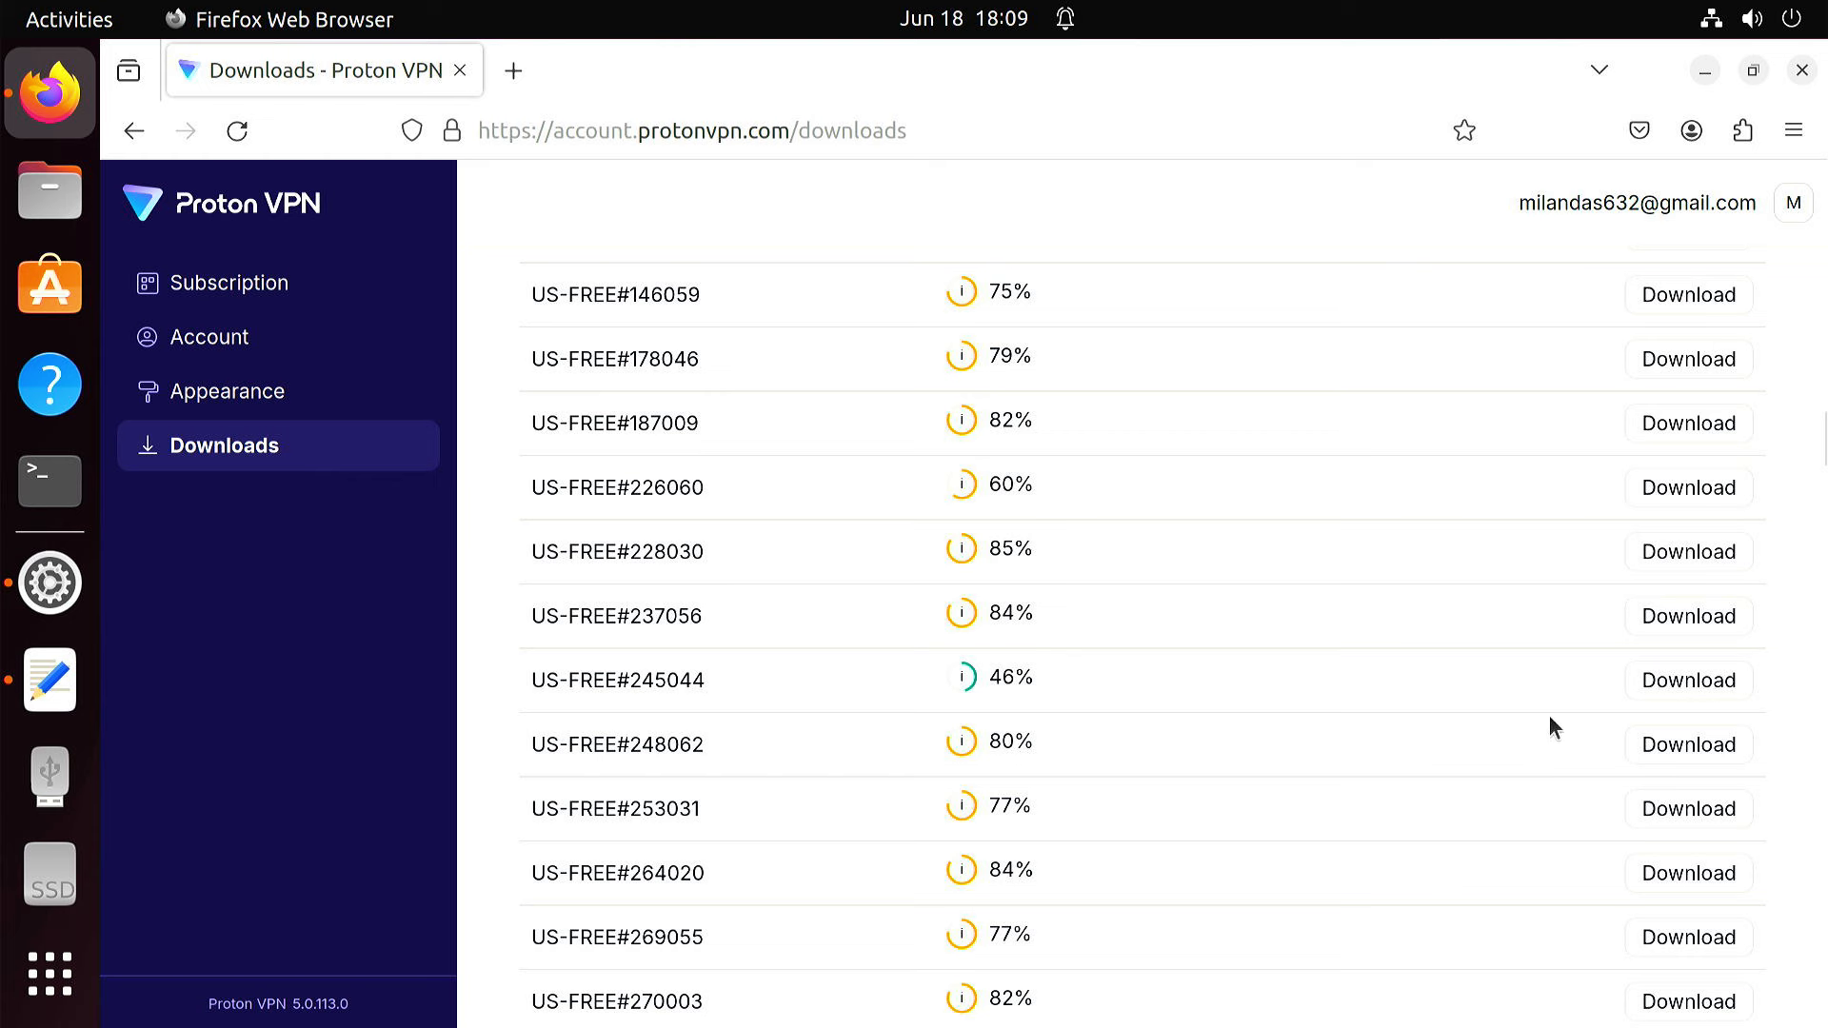
pyautogui.click(1688, 683)
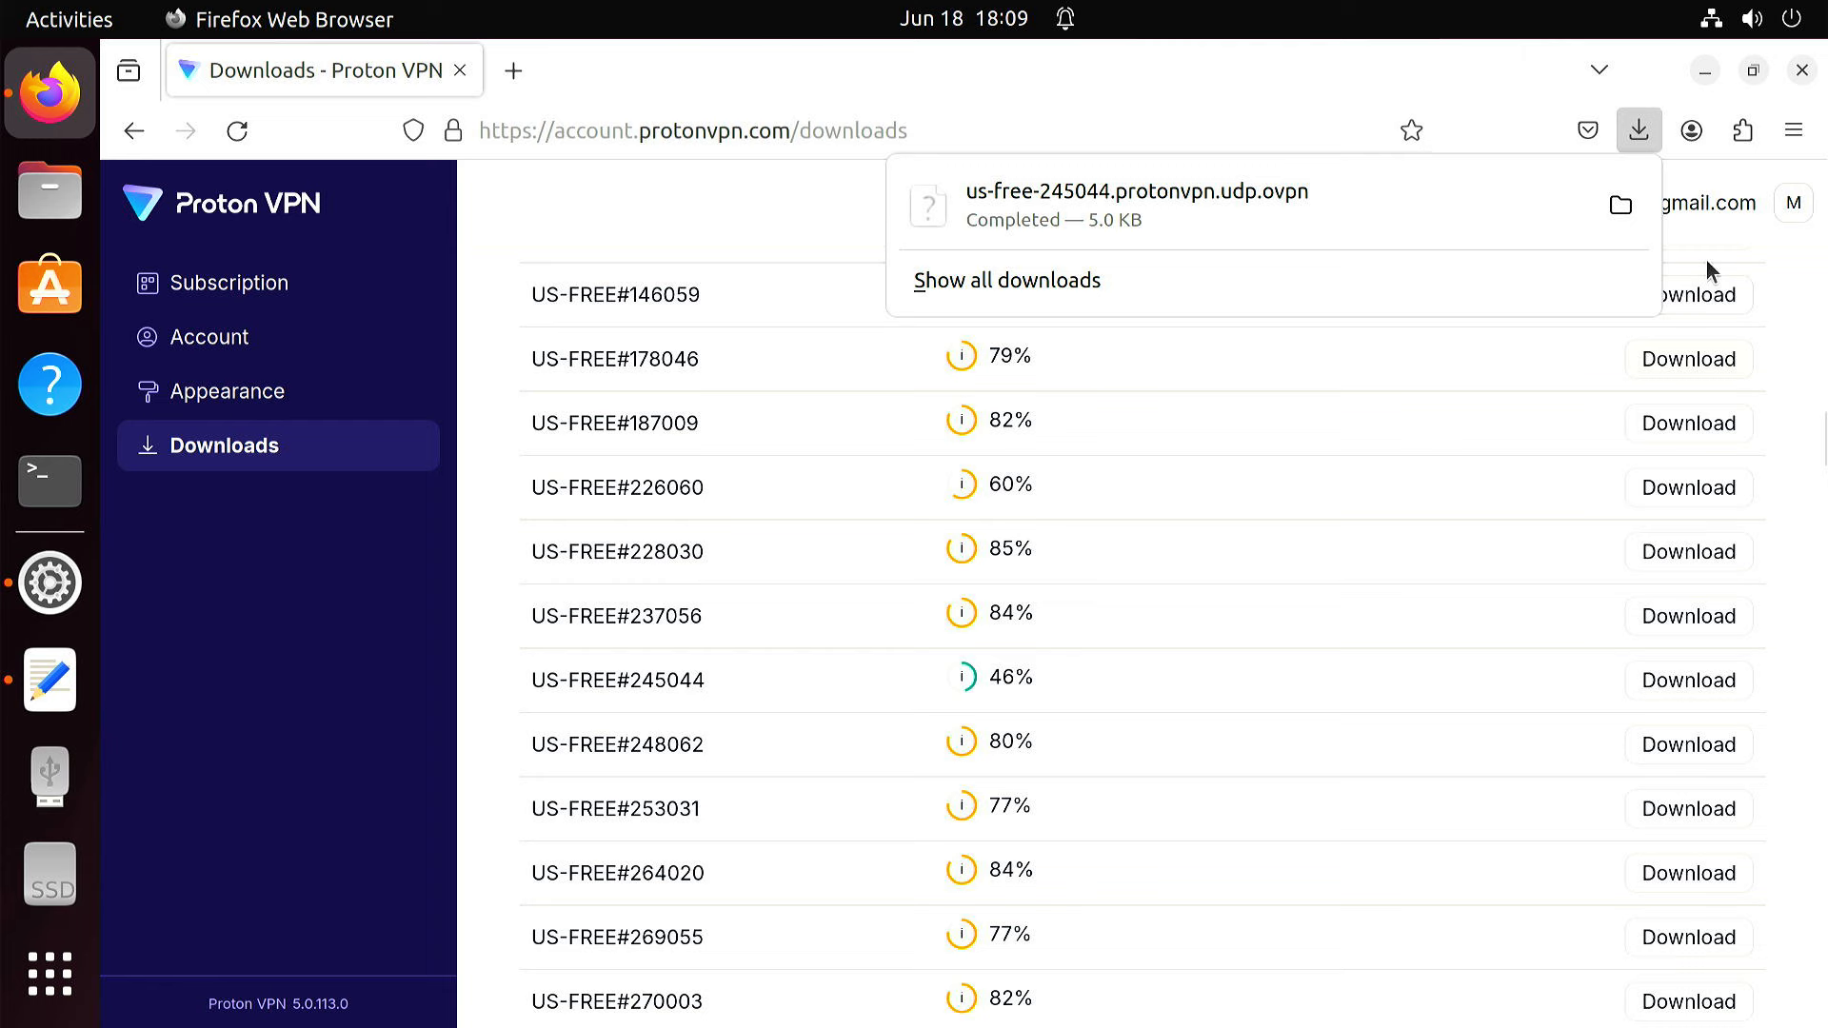
# - Minimize Firefox and open Settings from the system menu
pyautogui.click(1703, 69)
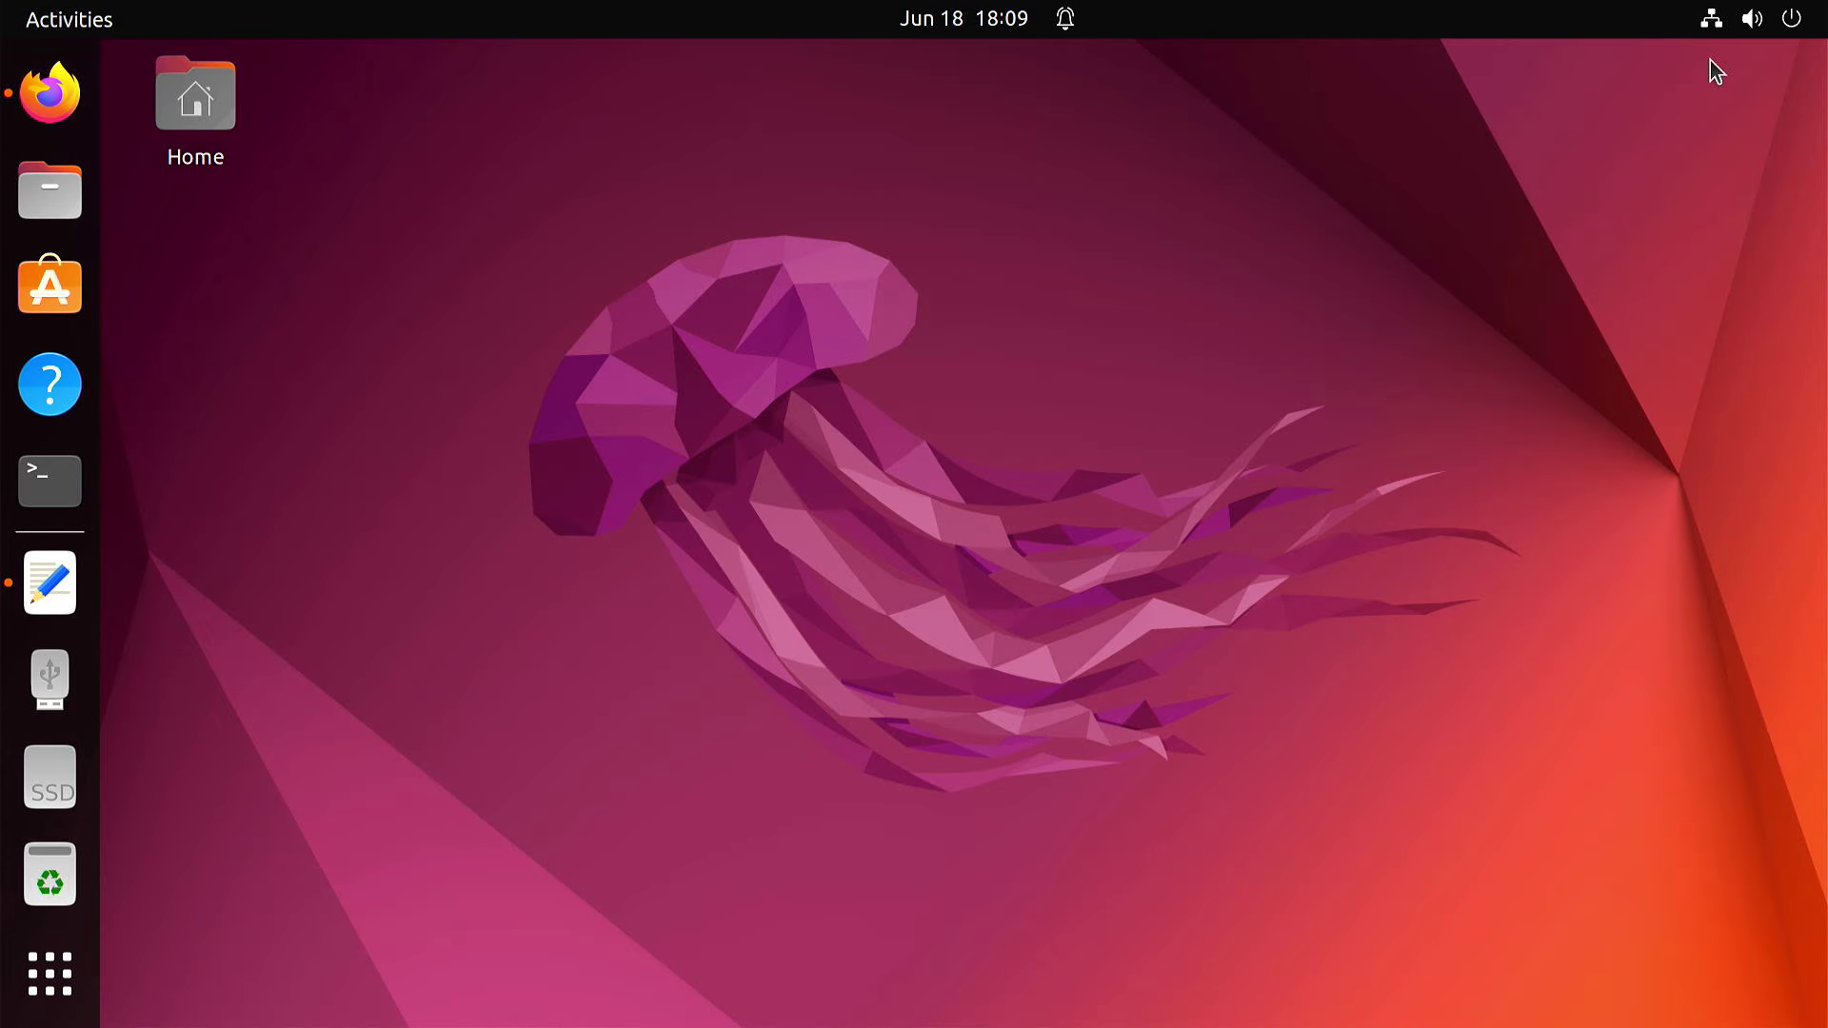
pyautogui.click(1711, 20)
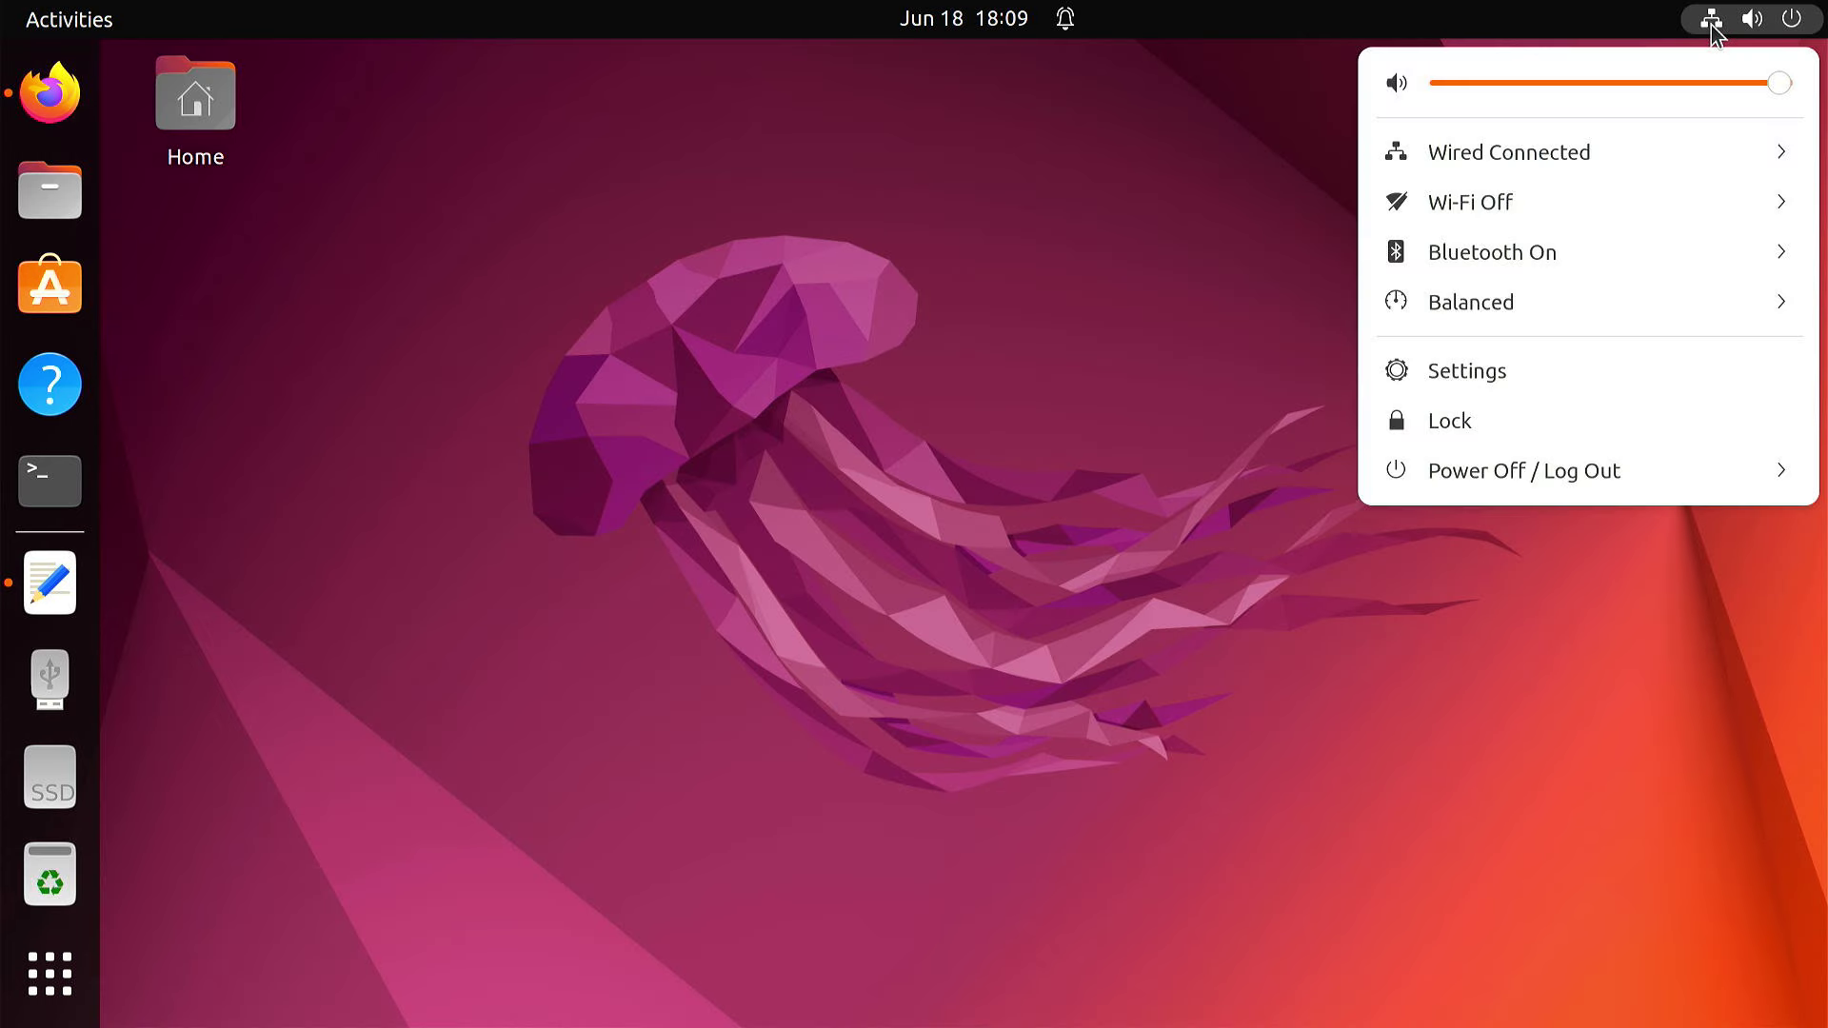
pyautogui.click(1546, 369)
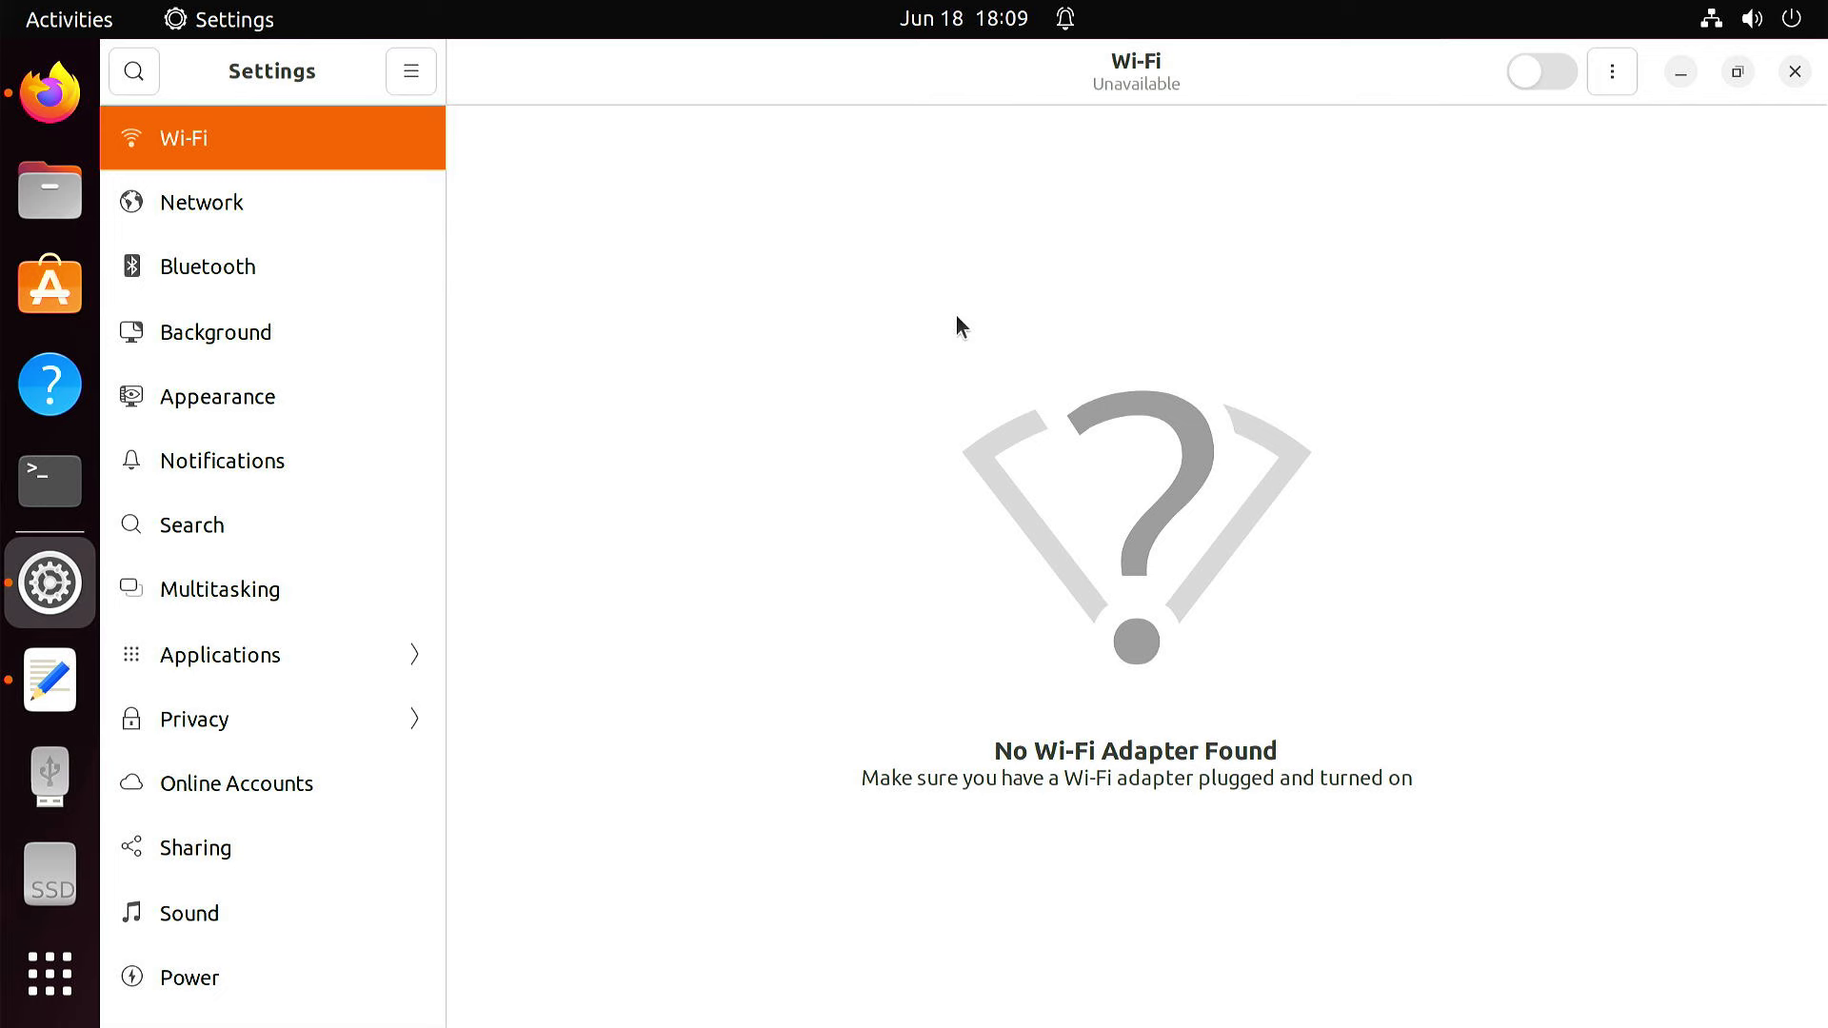
# - Import us-free-245044.protonvpn.udp.ovpn from Downloads as a new VPN, selecting the credential fields
pyautogui.click(219, 209)
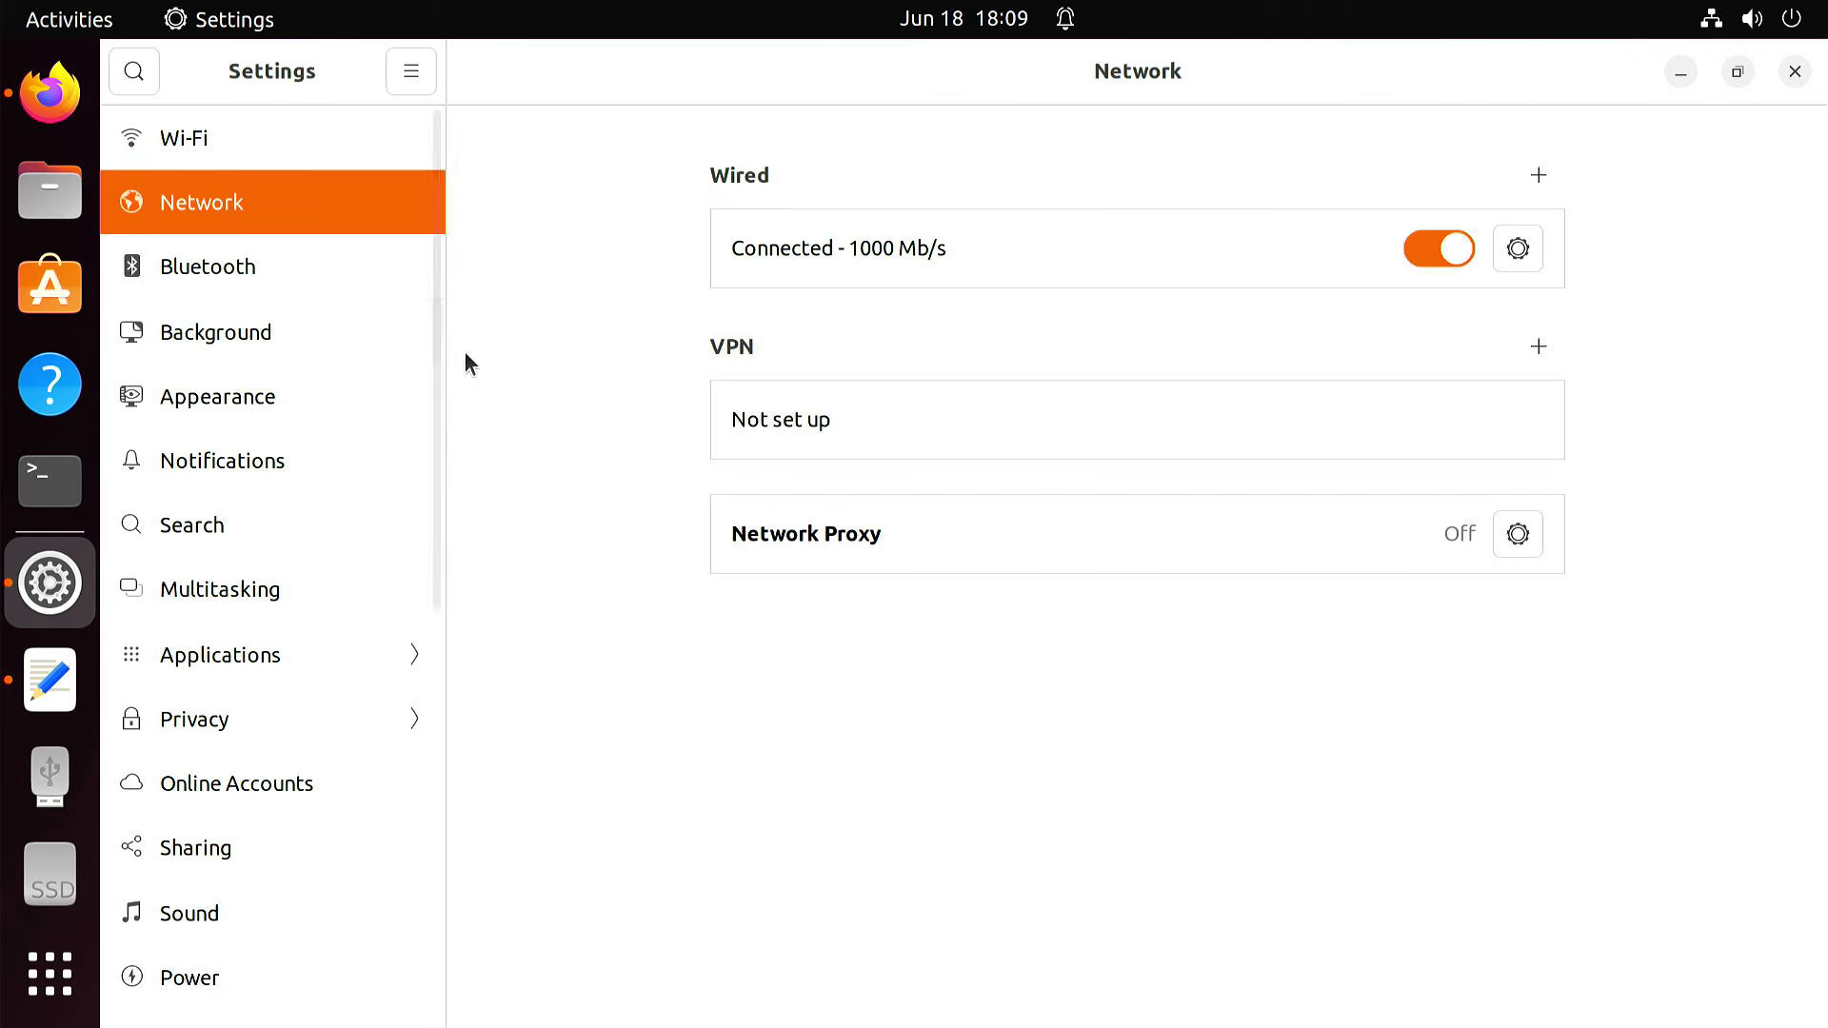
pyautogui.click(1533, 352)
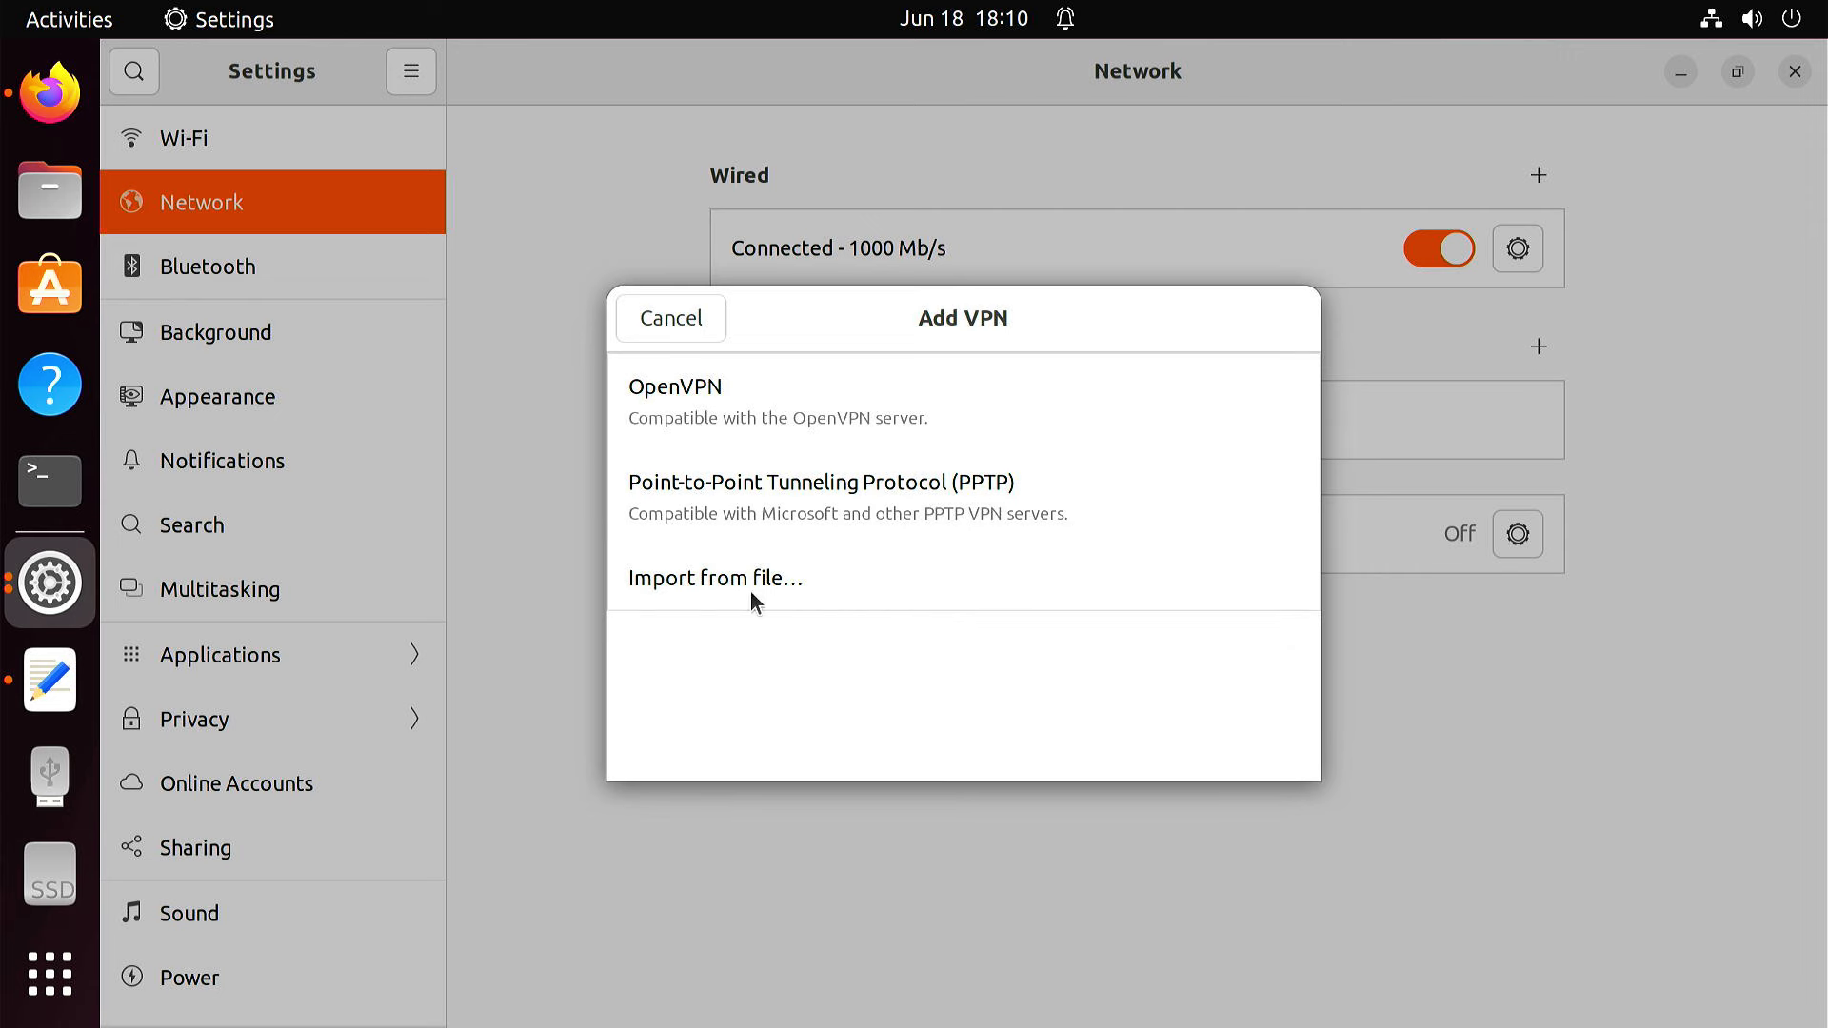
pyautogui.click(708, 590)
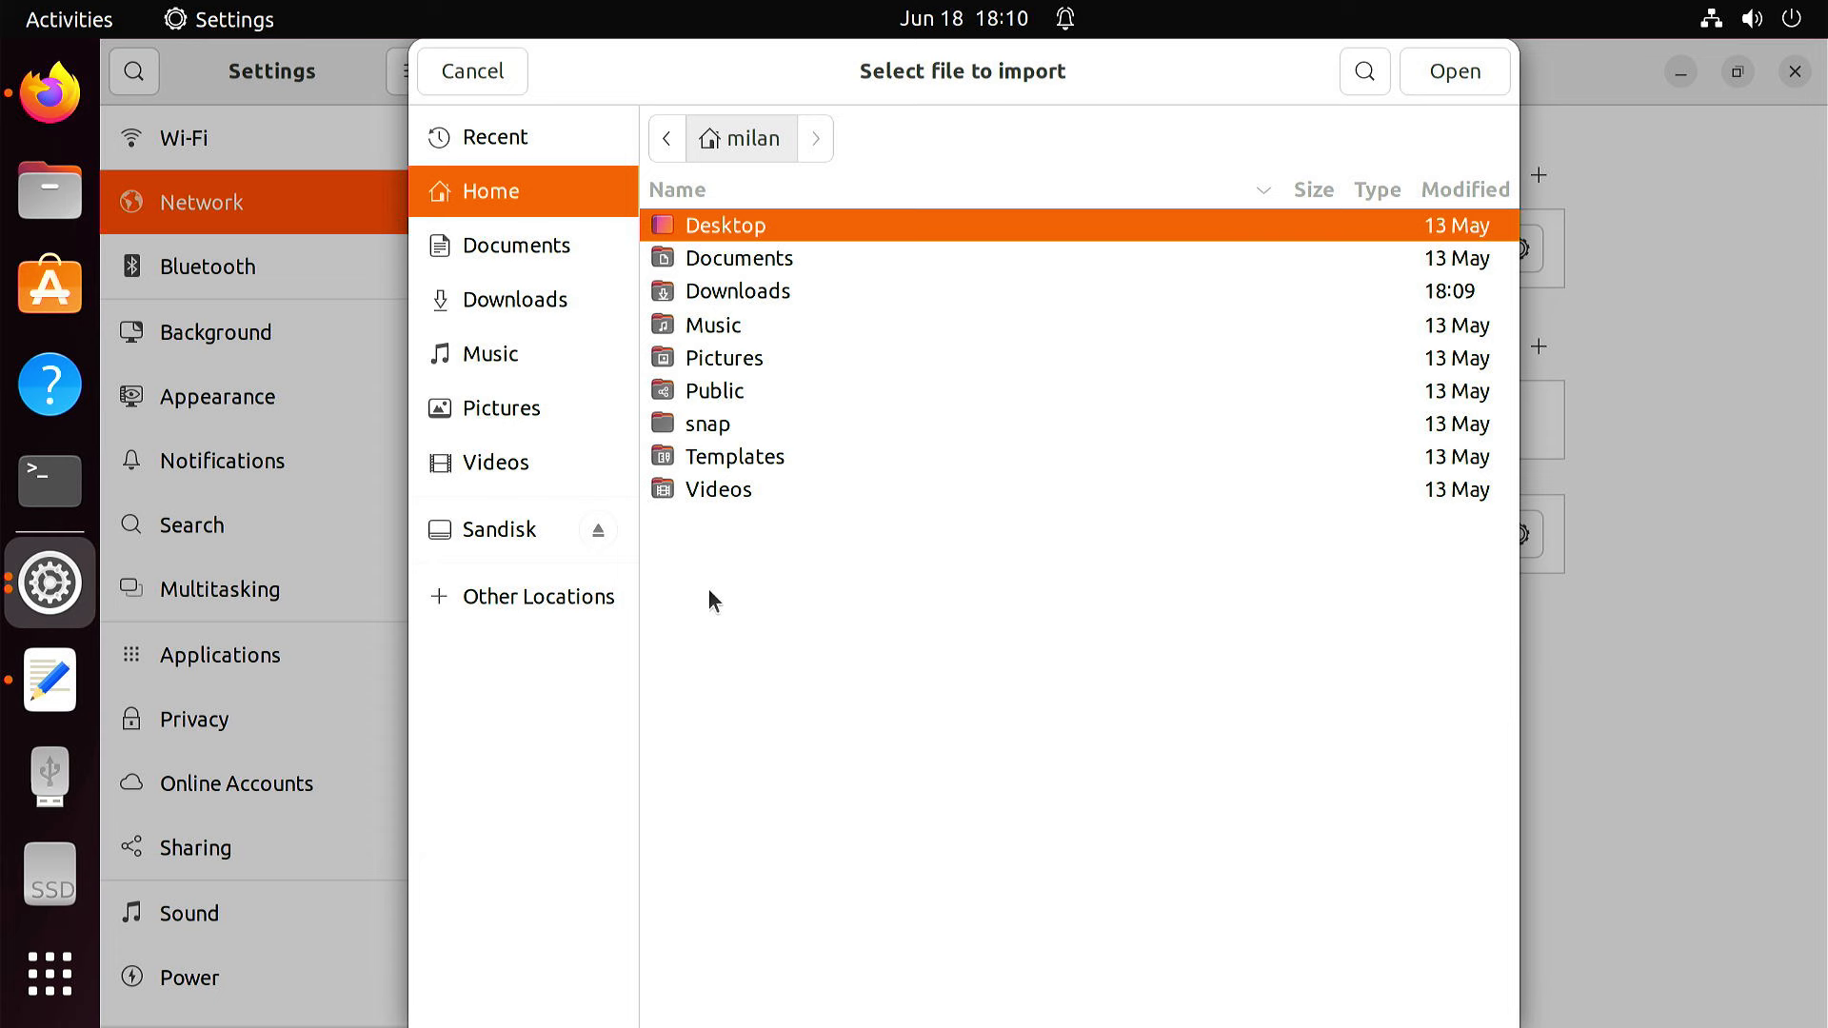
pyautogui.doubleClick(757, 298)
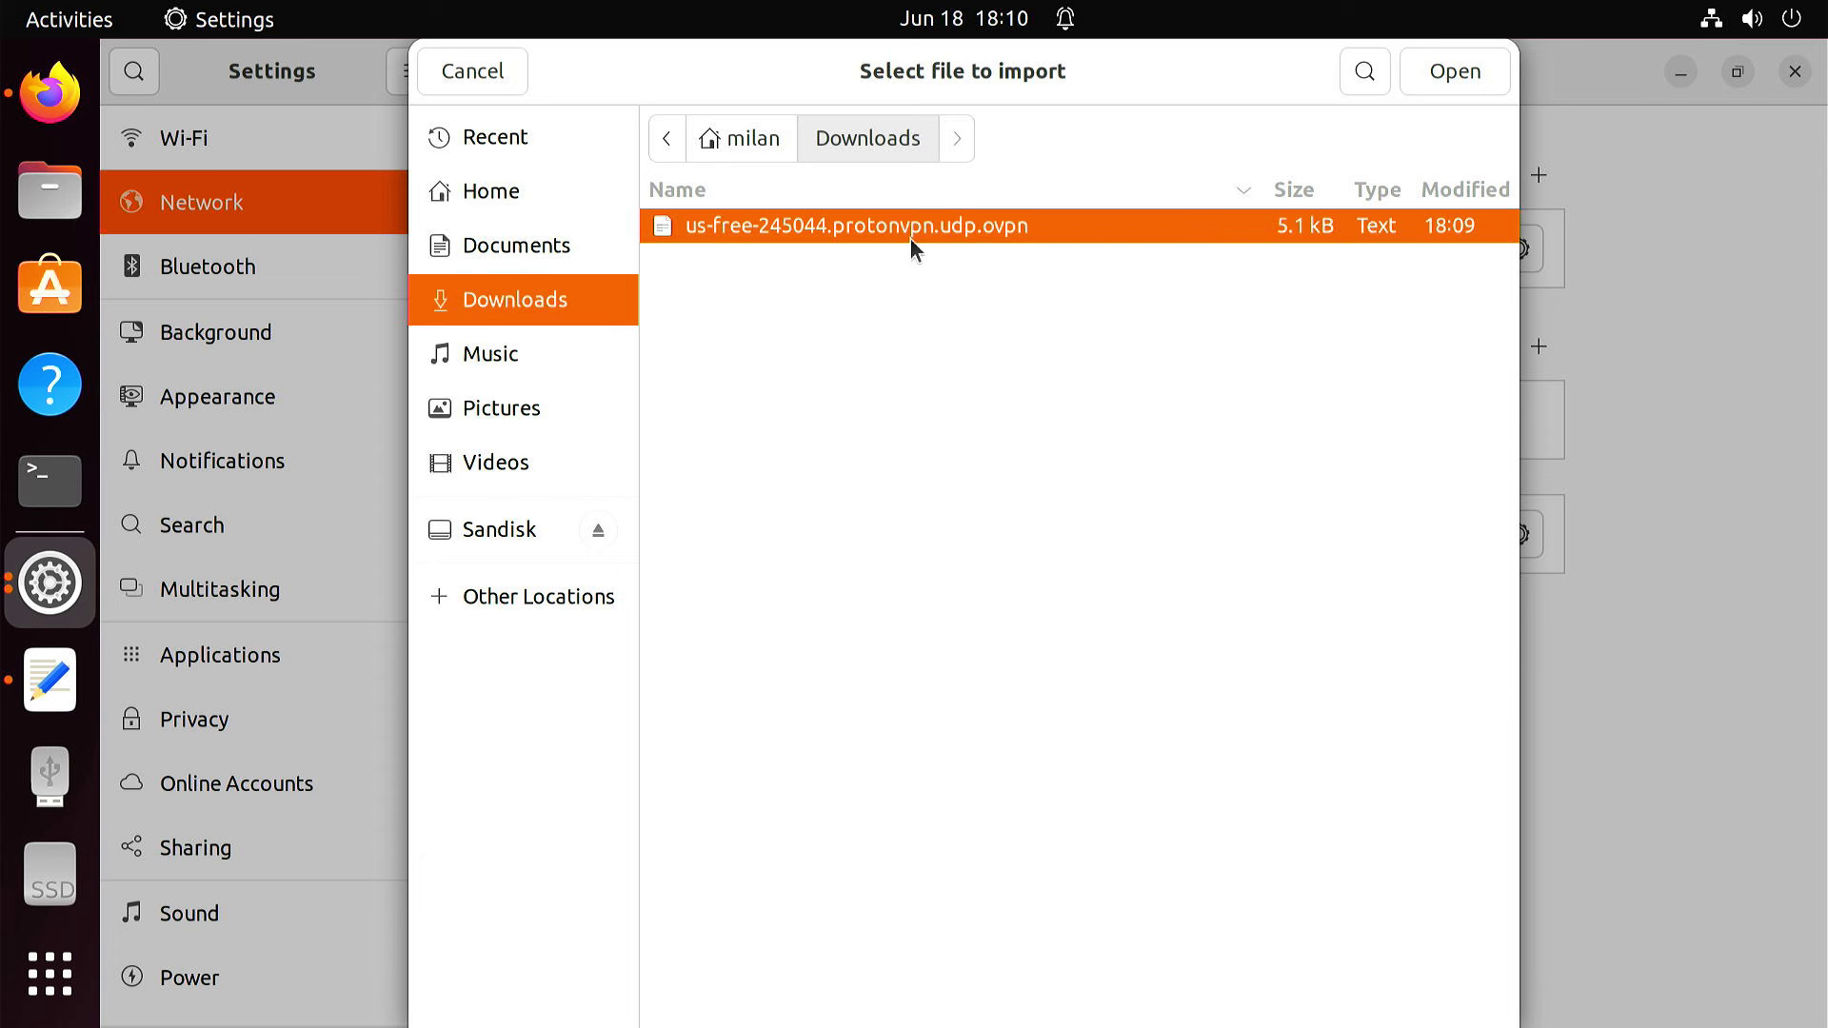
pyautogui.click(1438, 76)
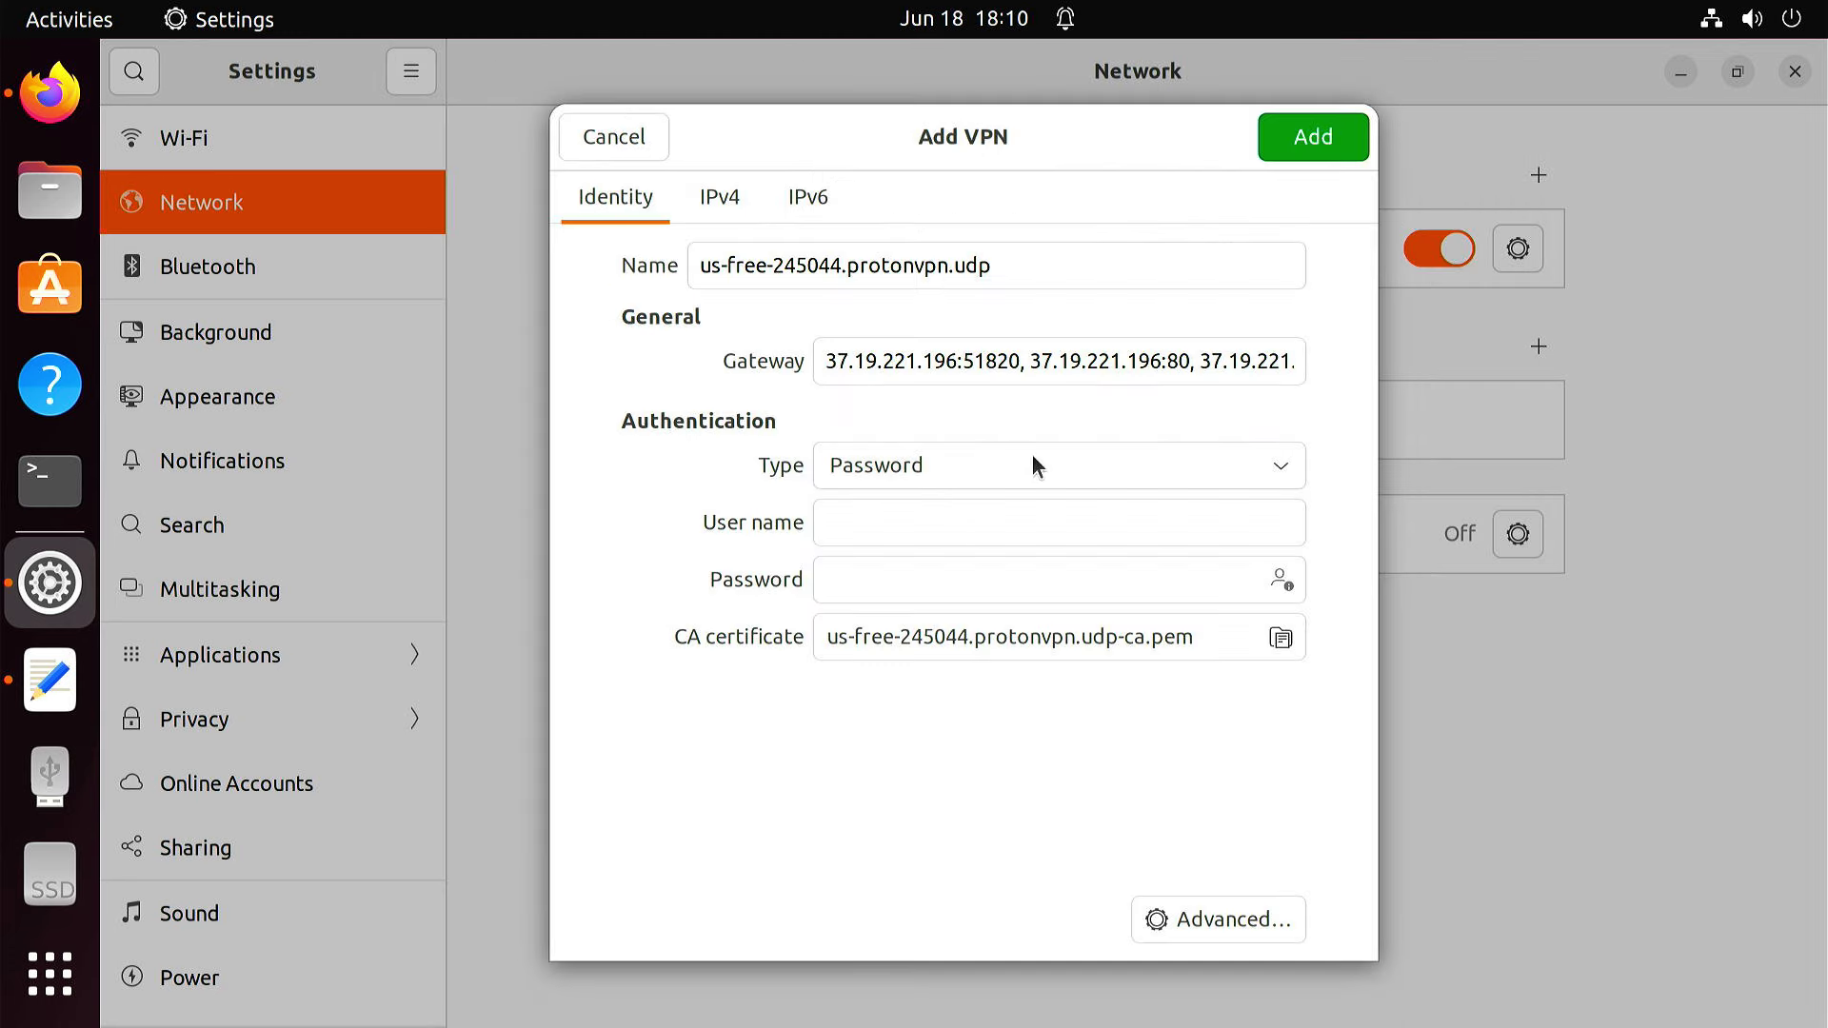
pyautogui.click(901, 517)
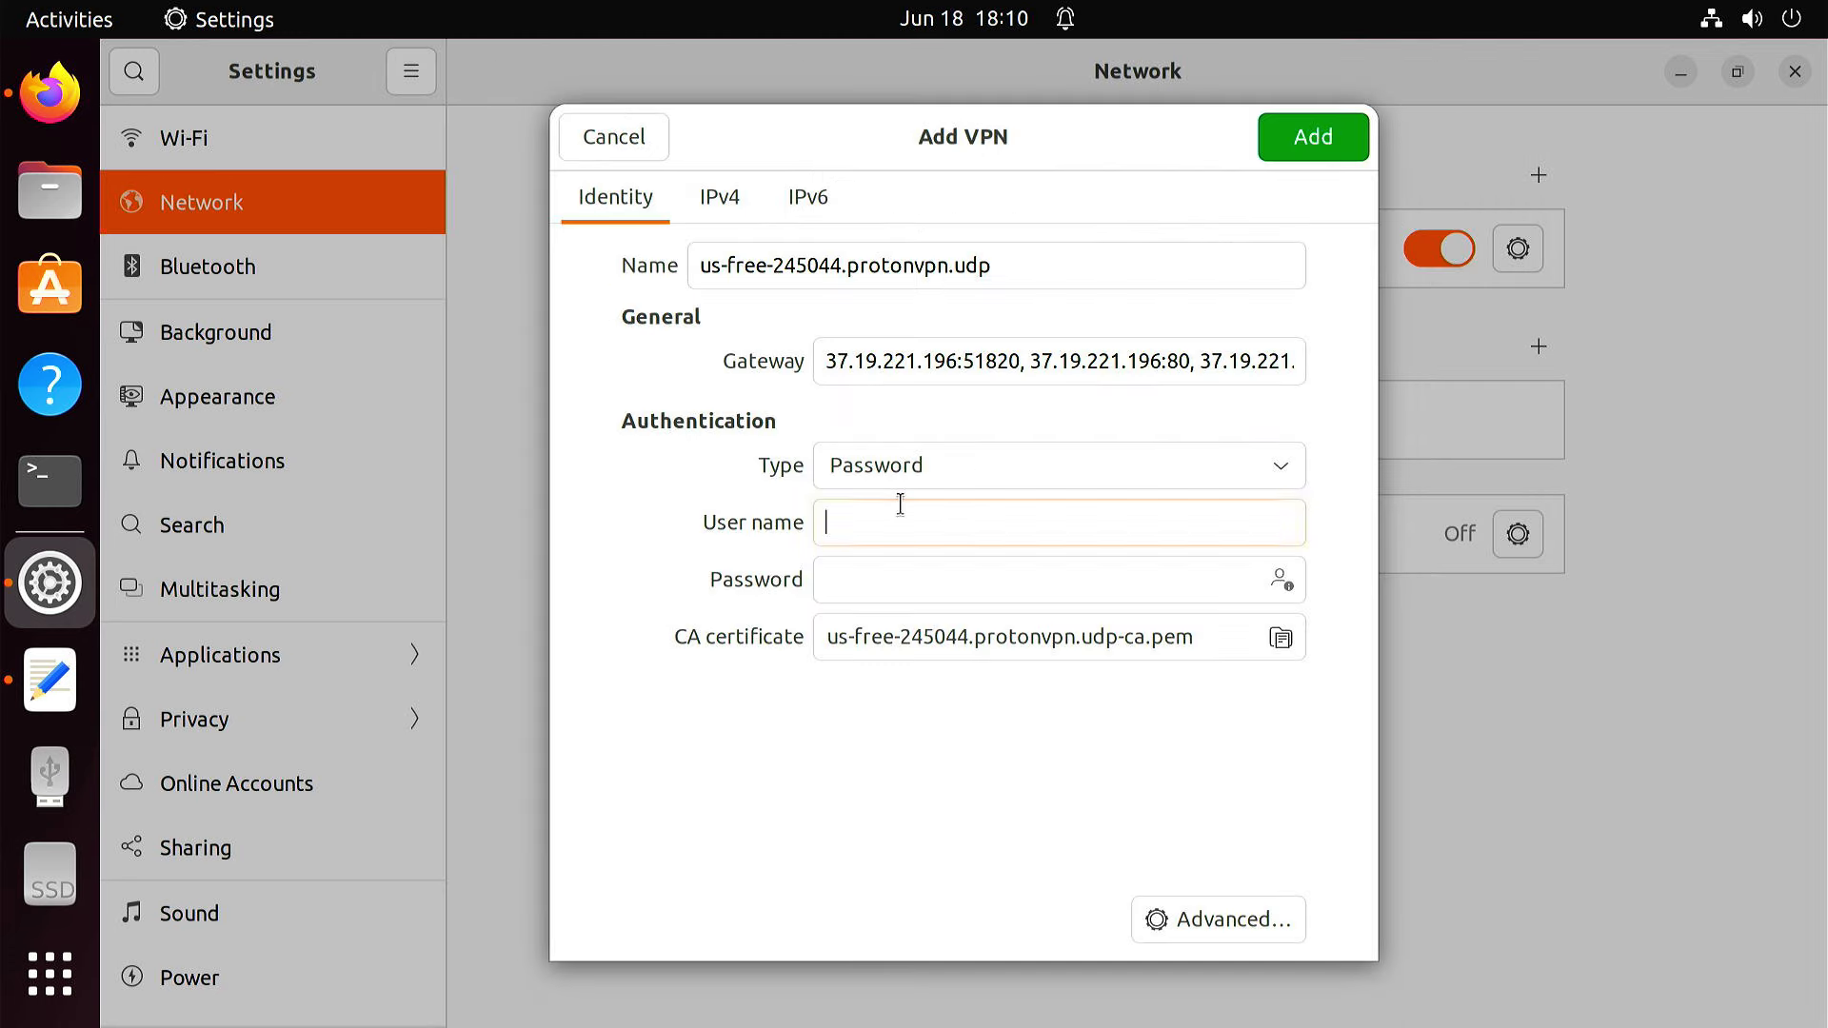
pyautogui.click(913, 566)
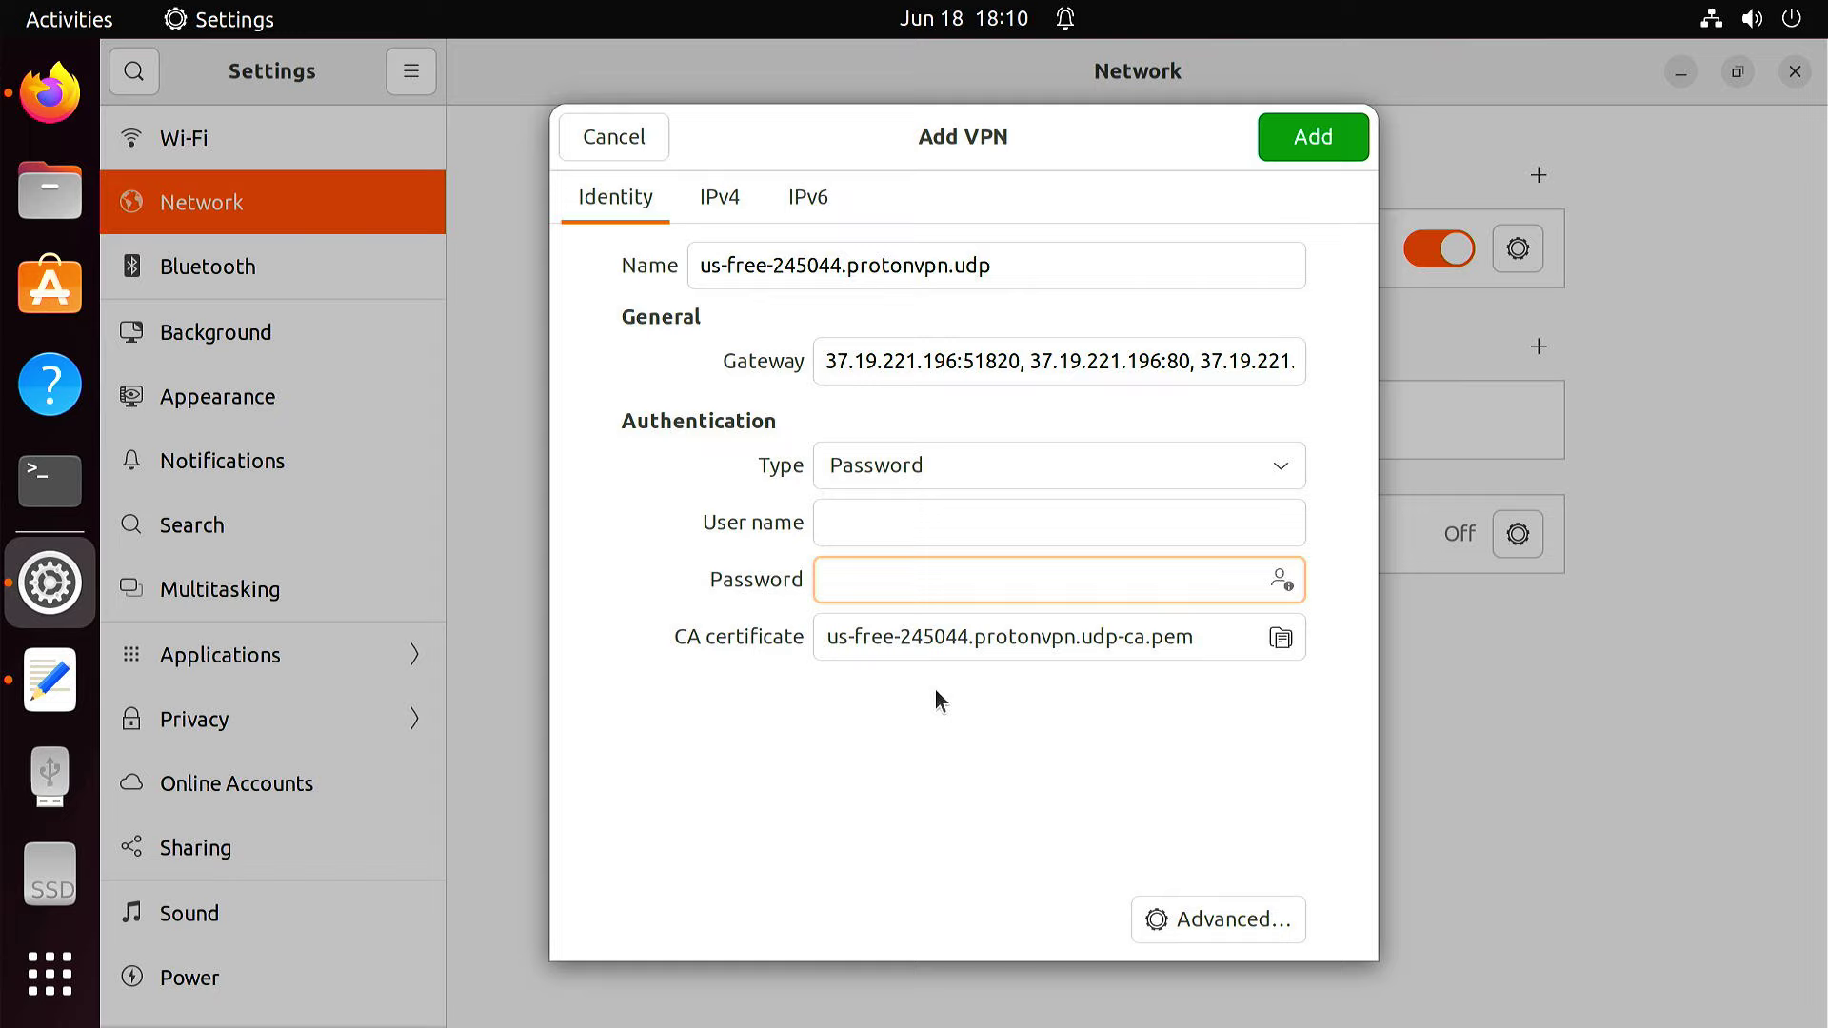
# - Copy the OpenVPN username from Proton account settings into the VPN User name field
pyautogui.click(50, 94)
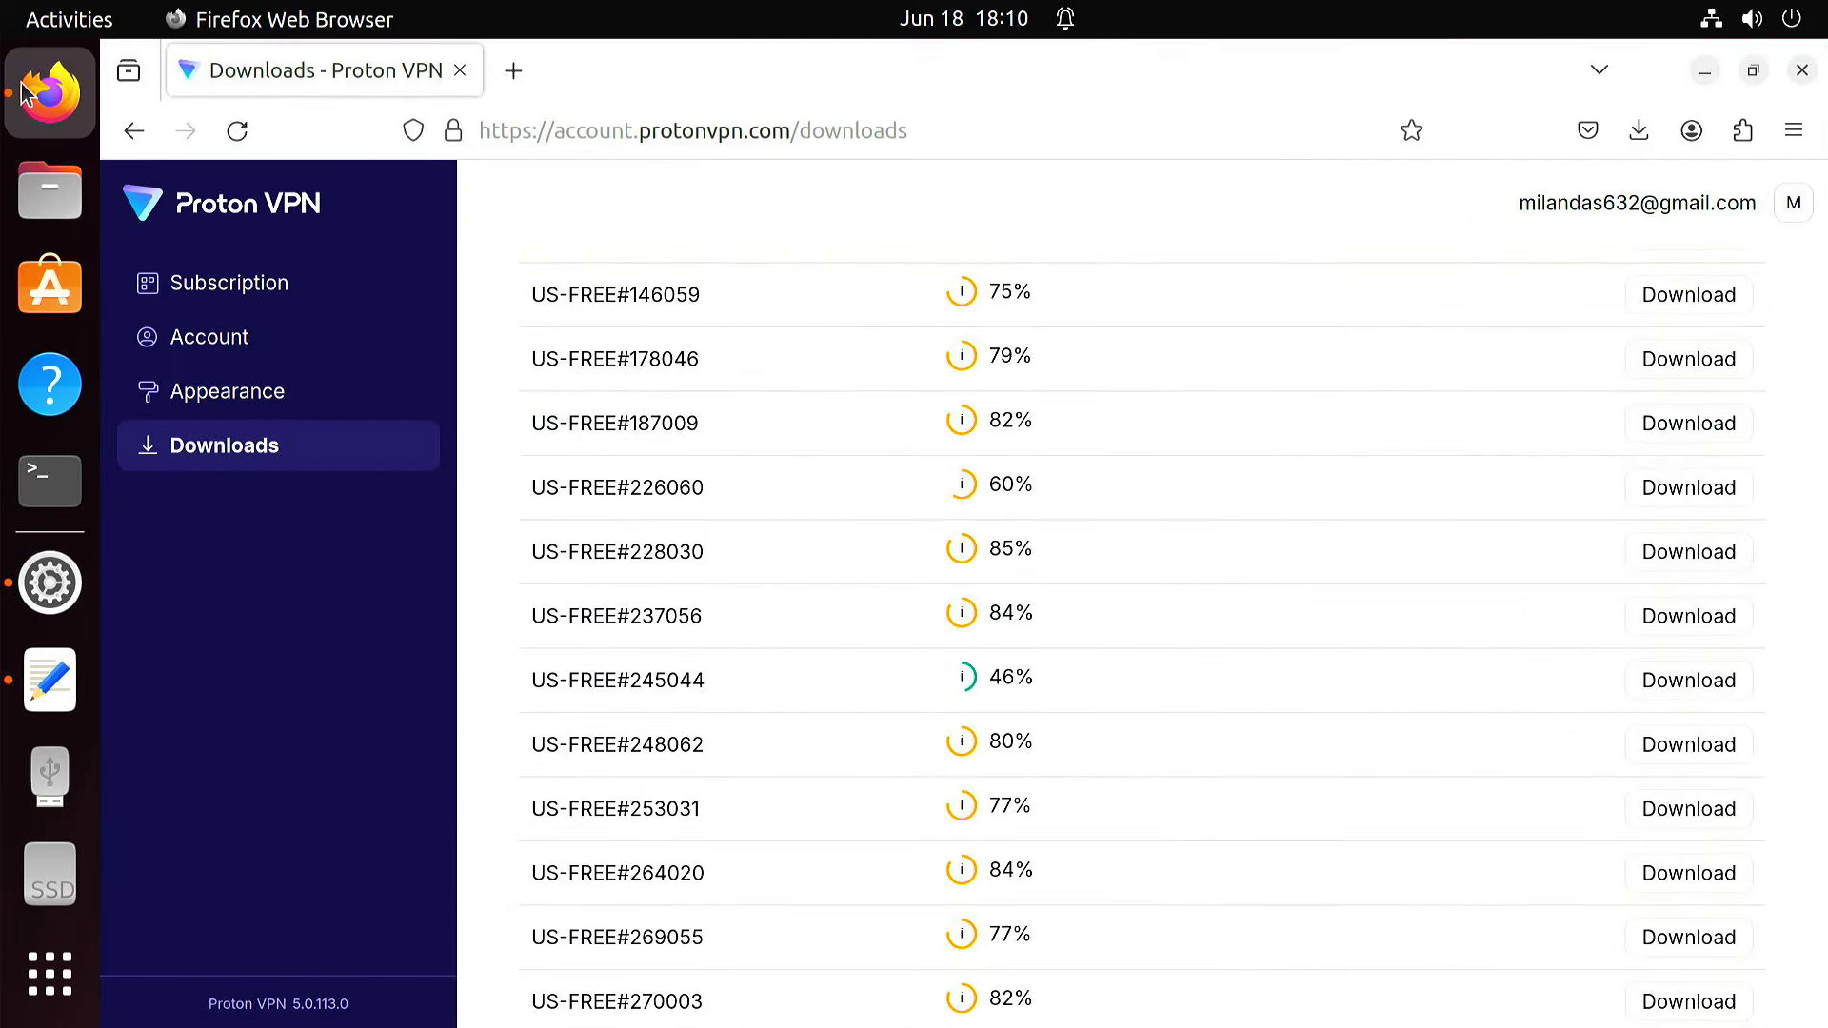
pyautogui.click(228, 342)
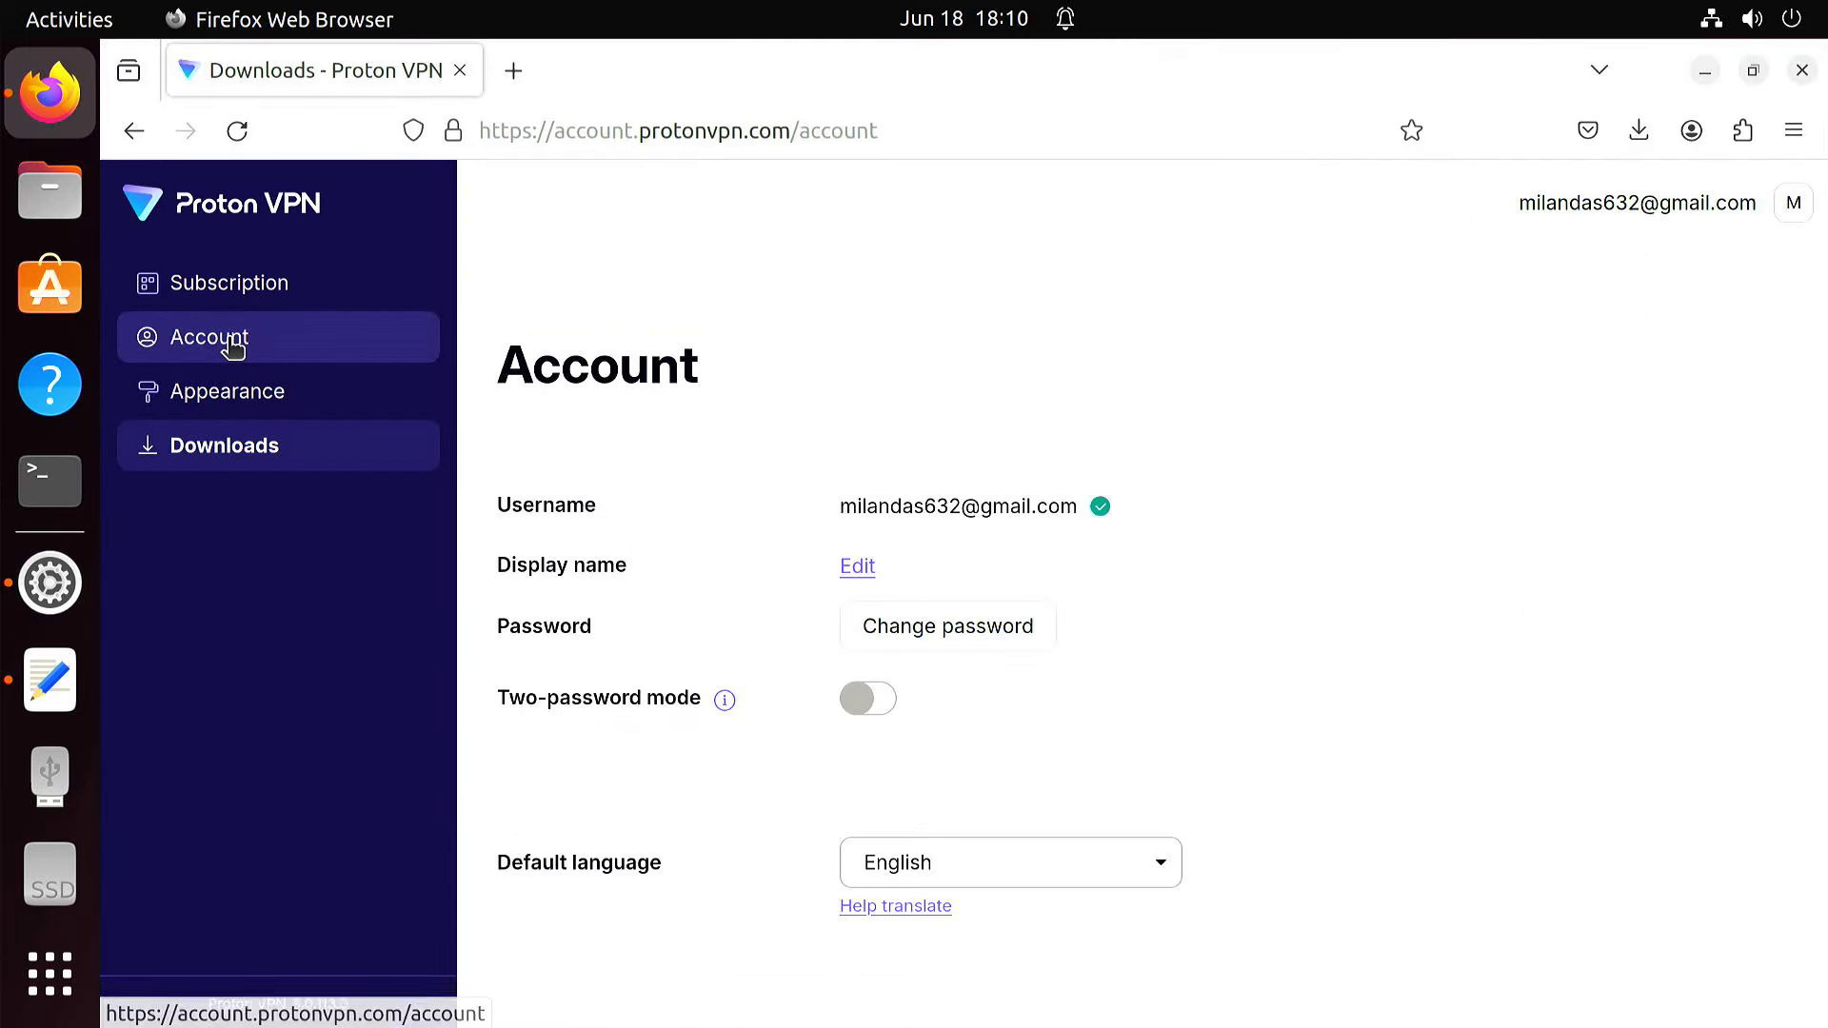
pyautogui.scroll(-5, 1228, 662)
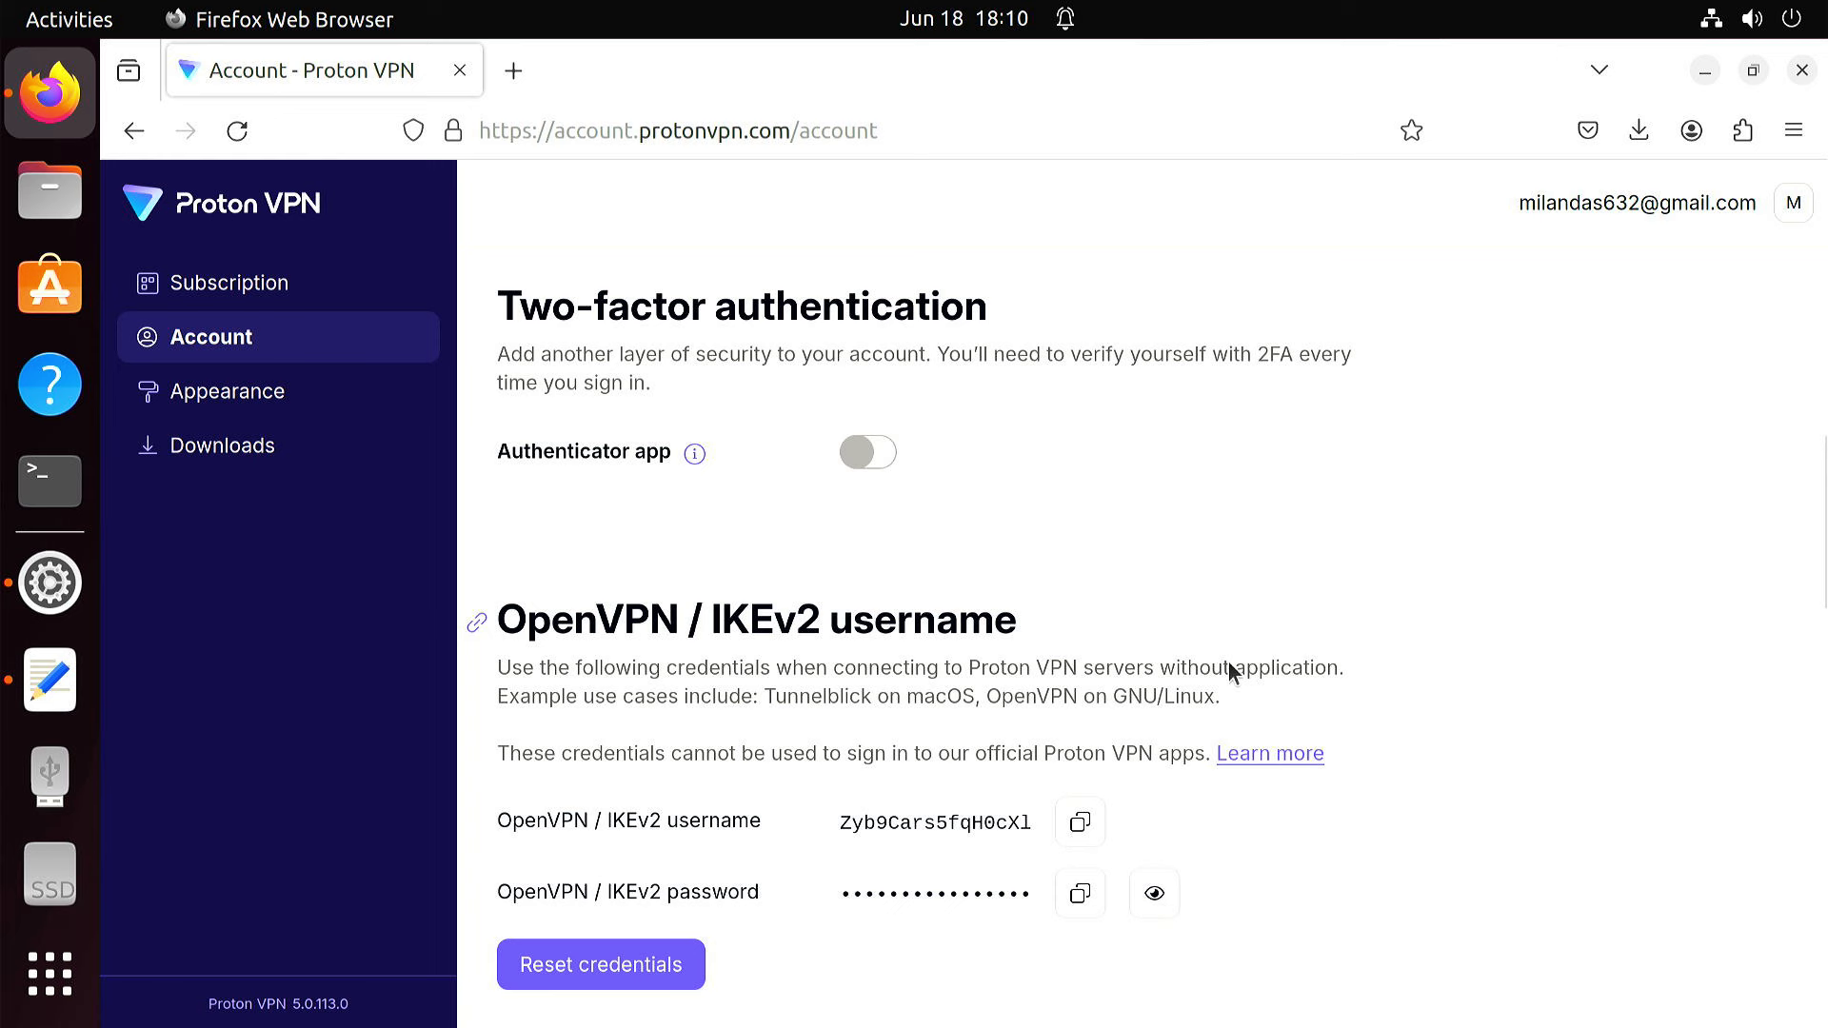
pyautogui.scroll(-1, 1229, 660)
pyautogui.moveTo(477, 503); pyautogui.dragTo(1062, 521)
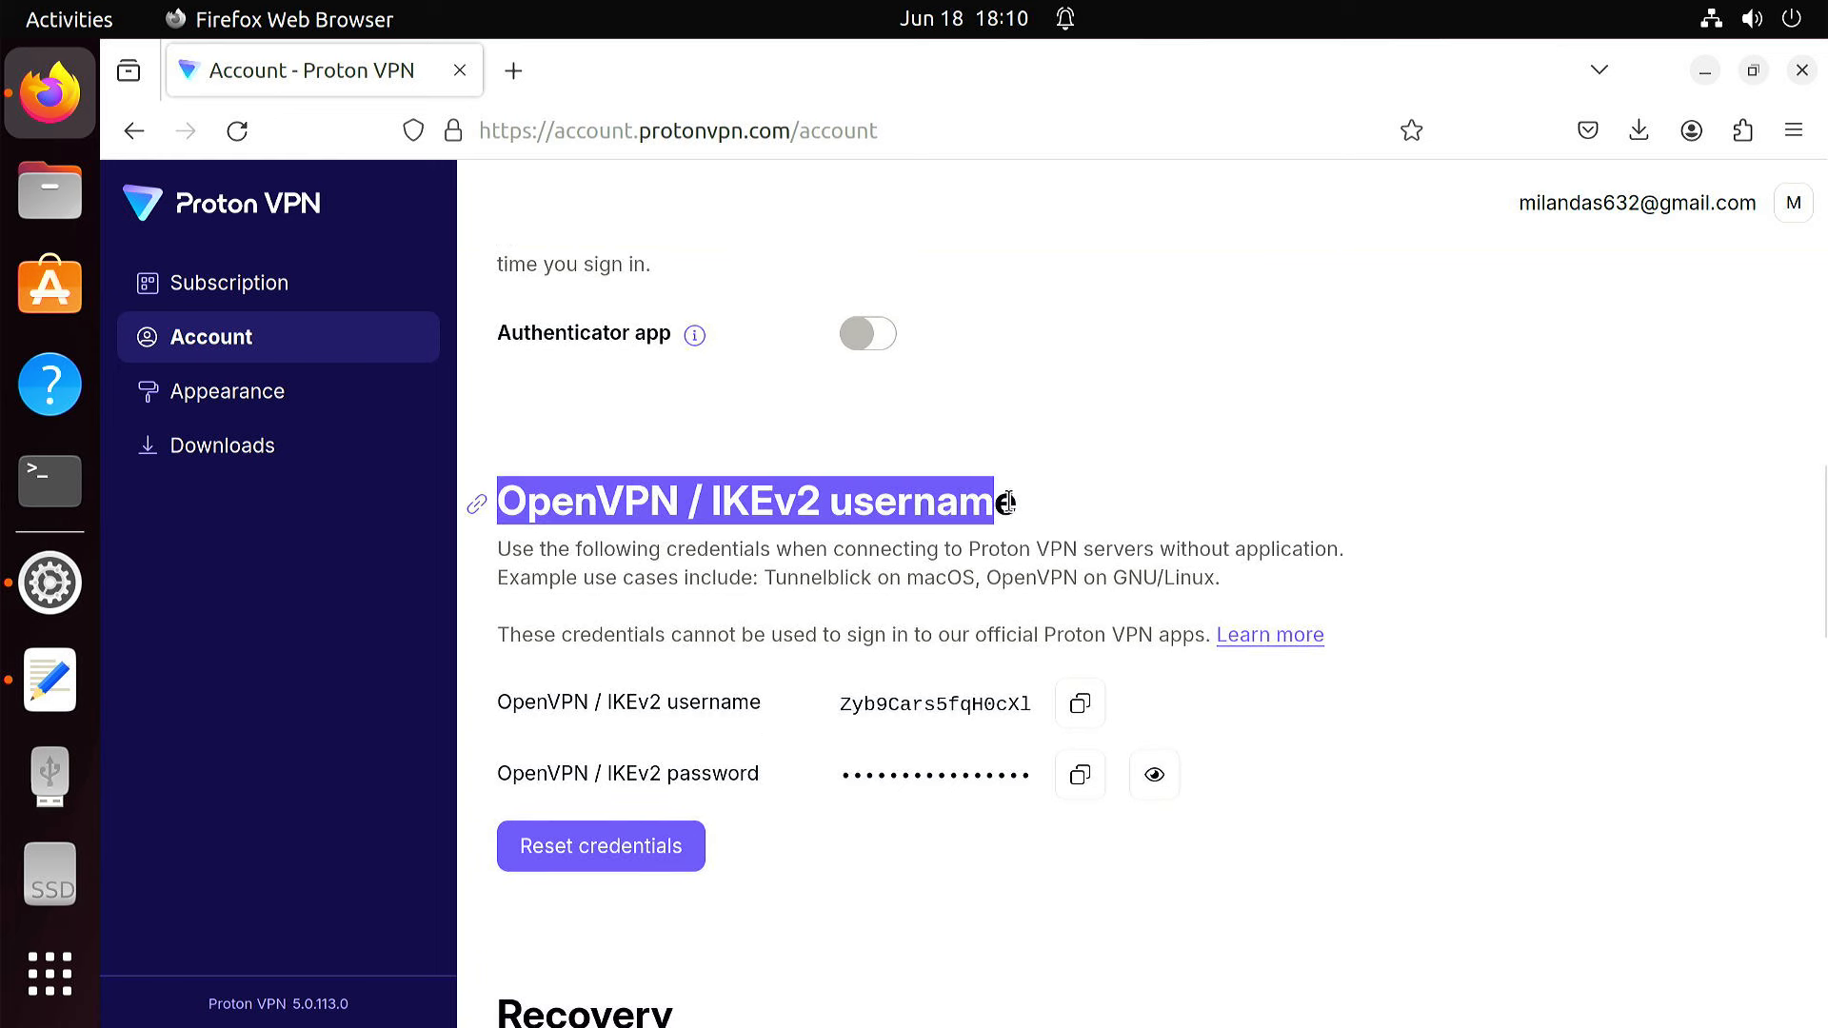
pyautogui.moveTo(492, 702); pyautogui.dragTo(831, 705)
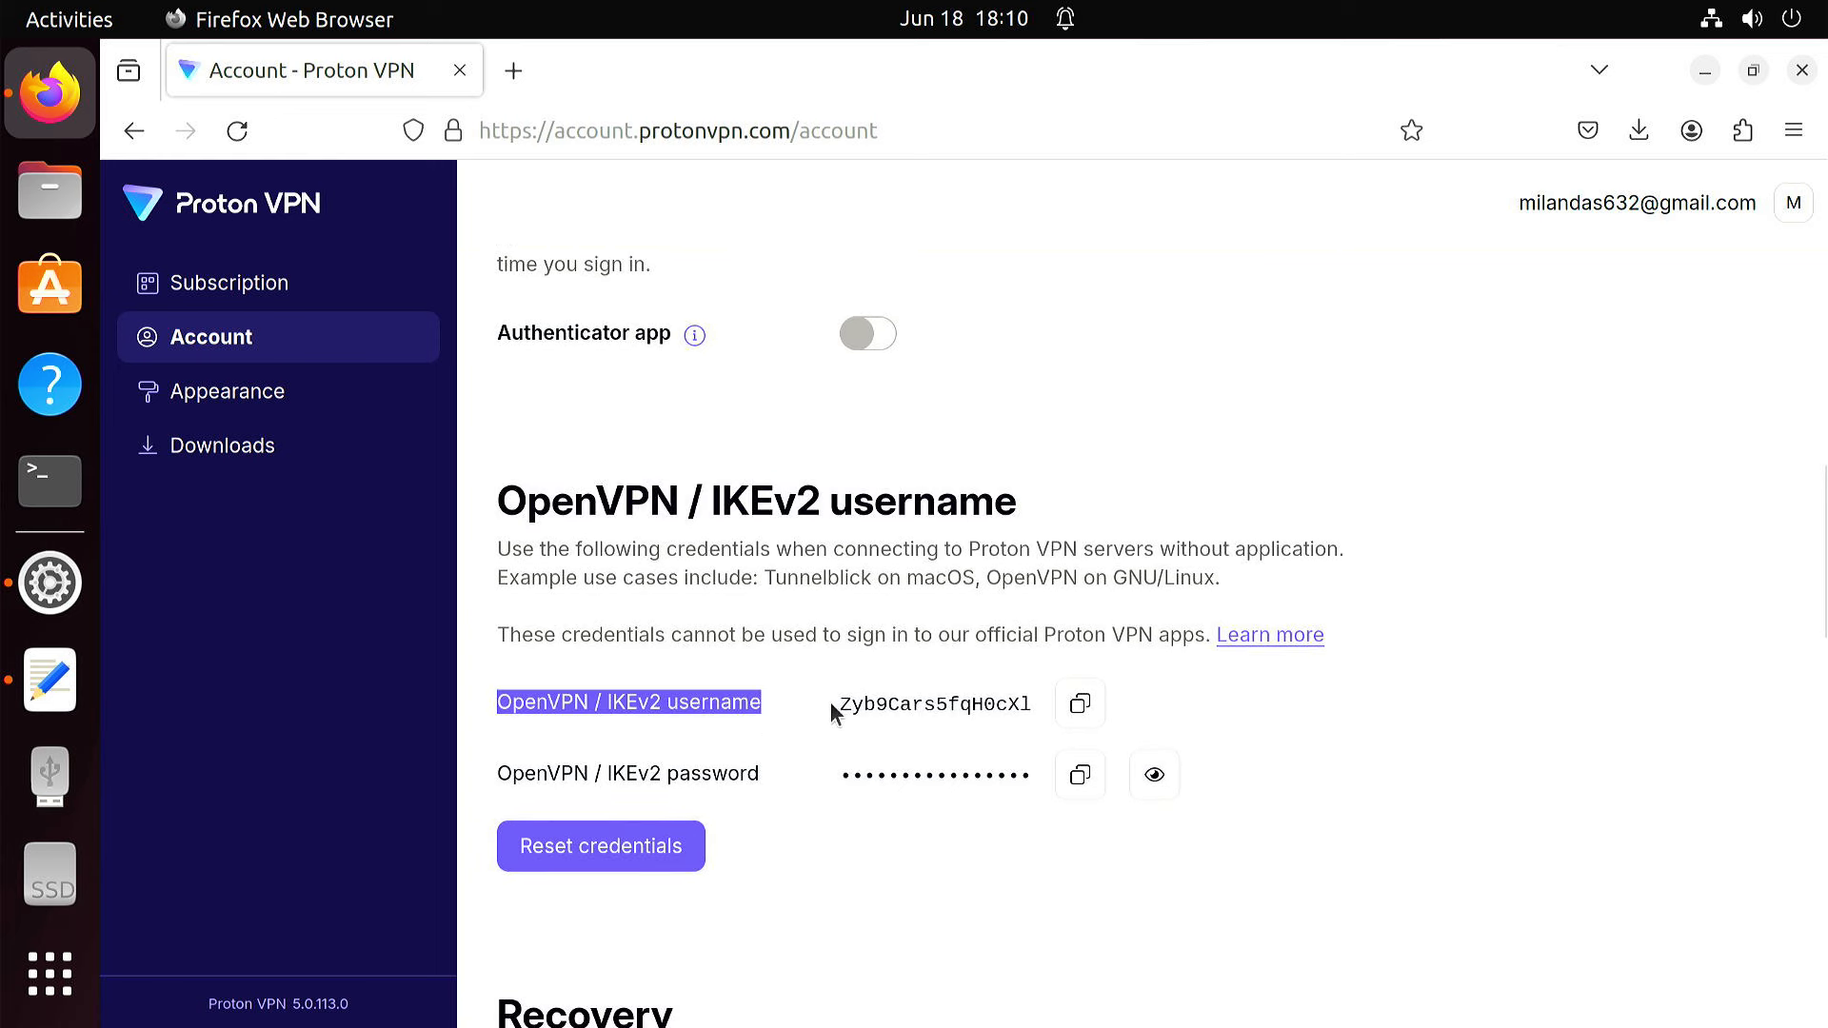
pyautogui.click(1082, 718)
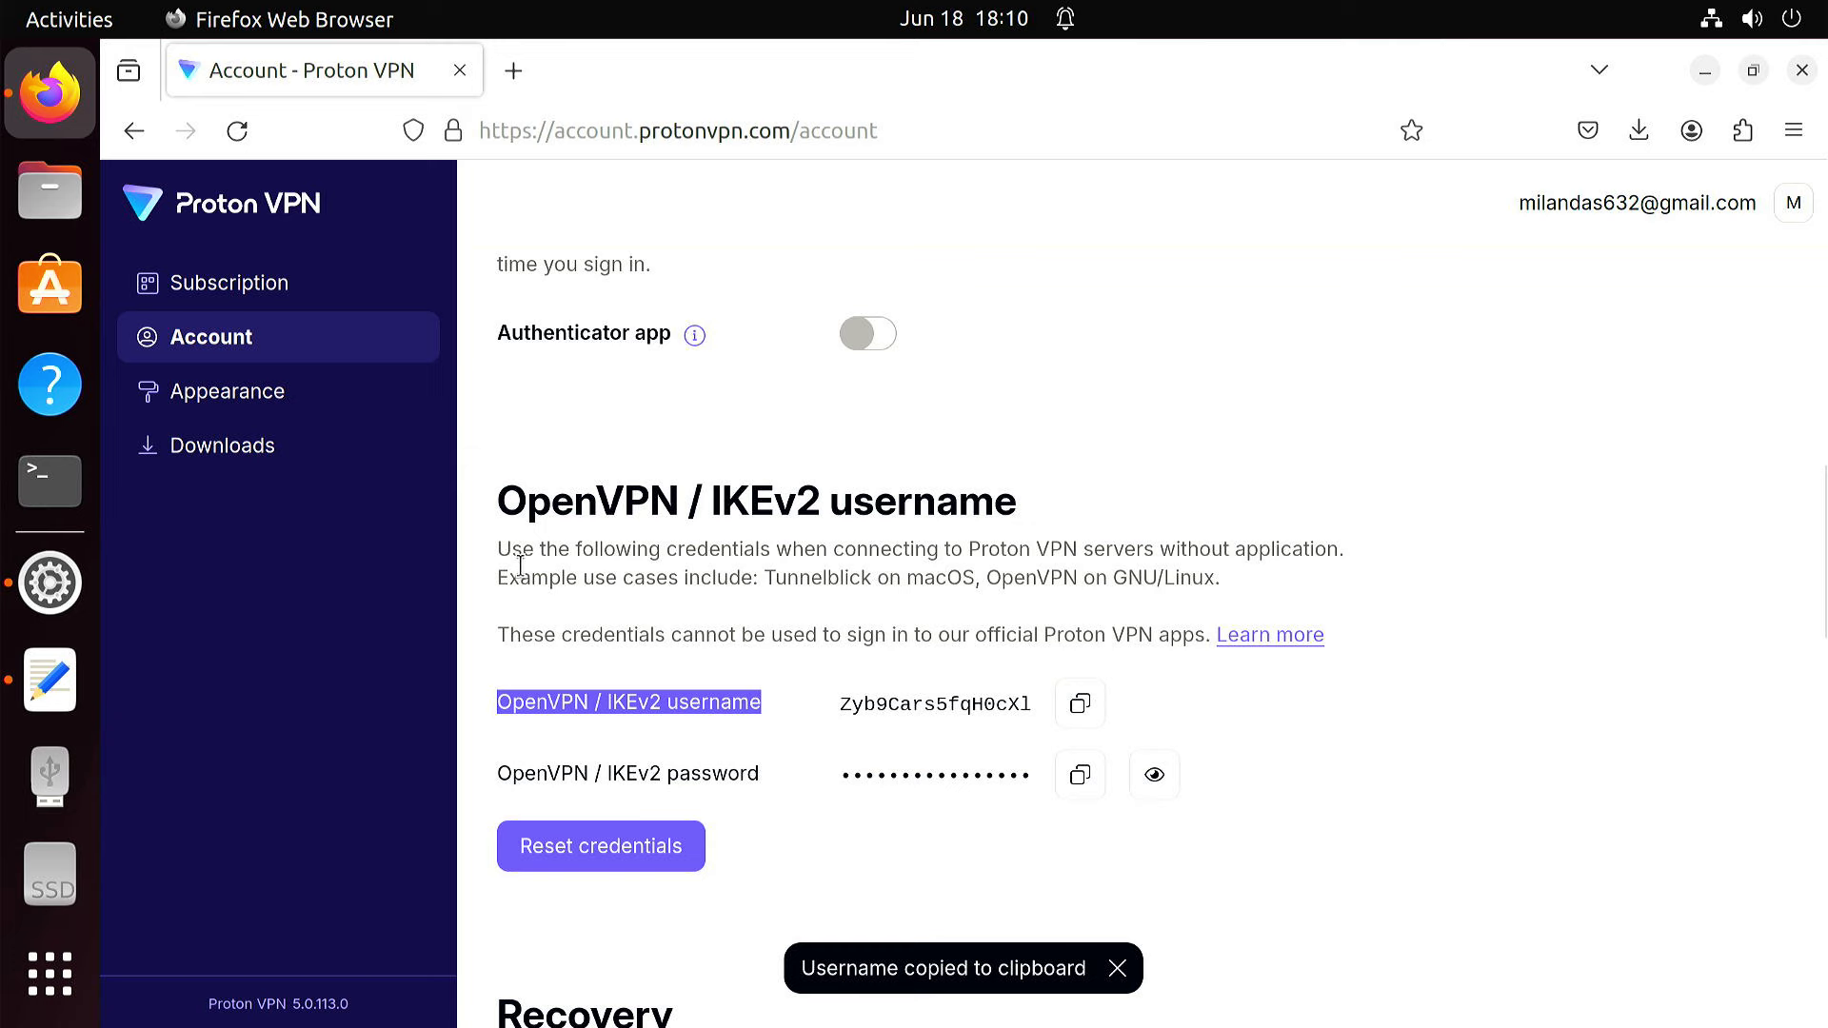
pyautogui.click(50, 597)
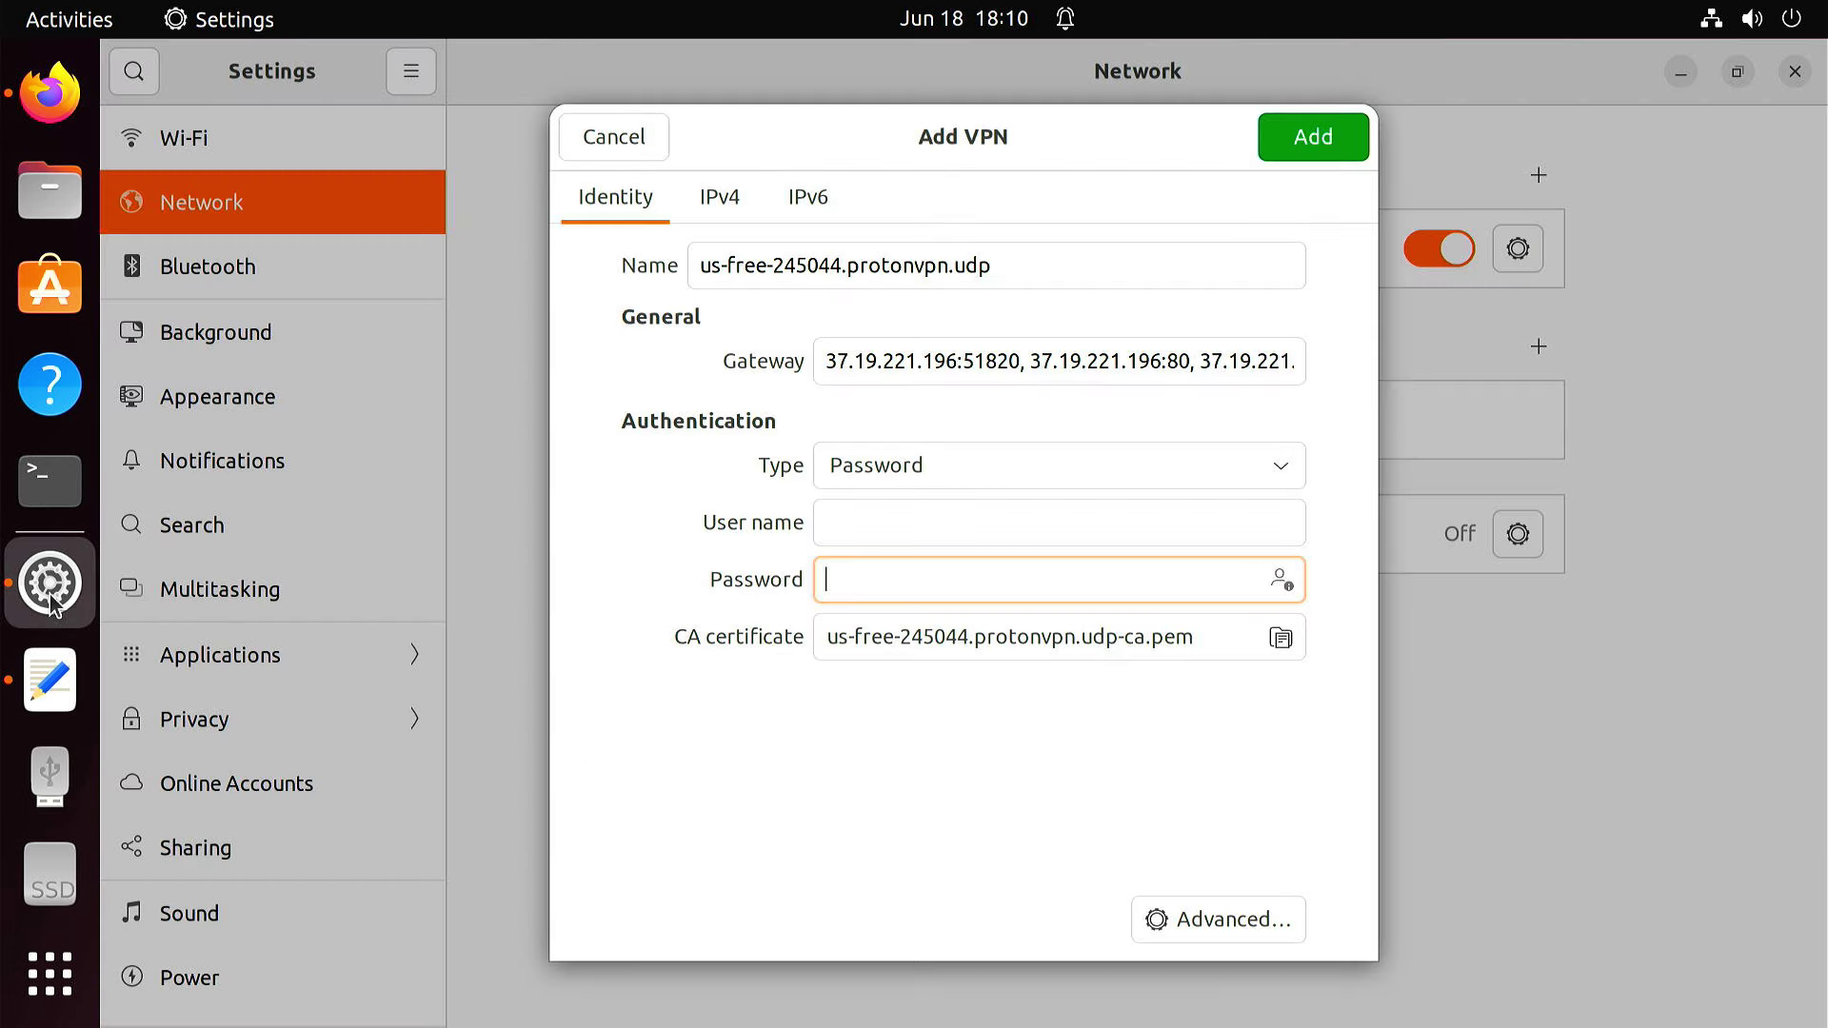
pyautogui.rightClick(922, 515)
pyautogui.click(995, 607)
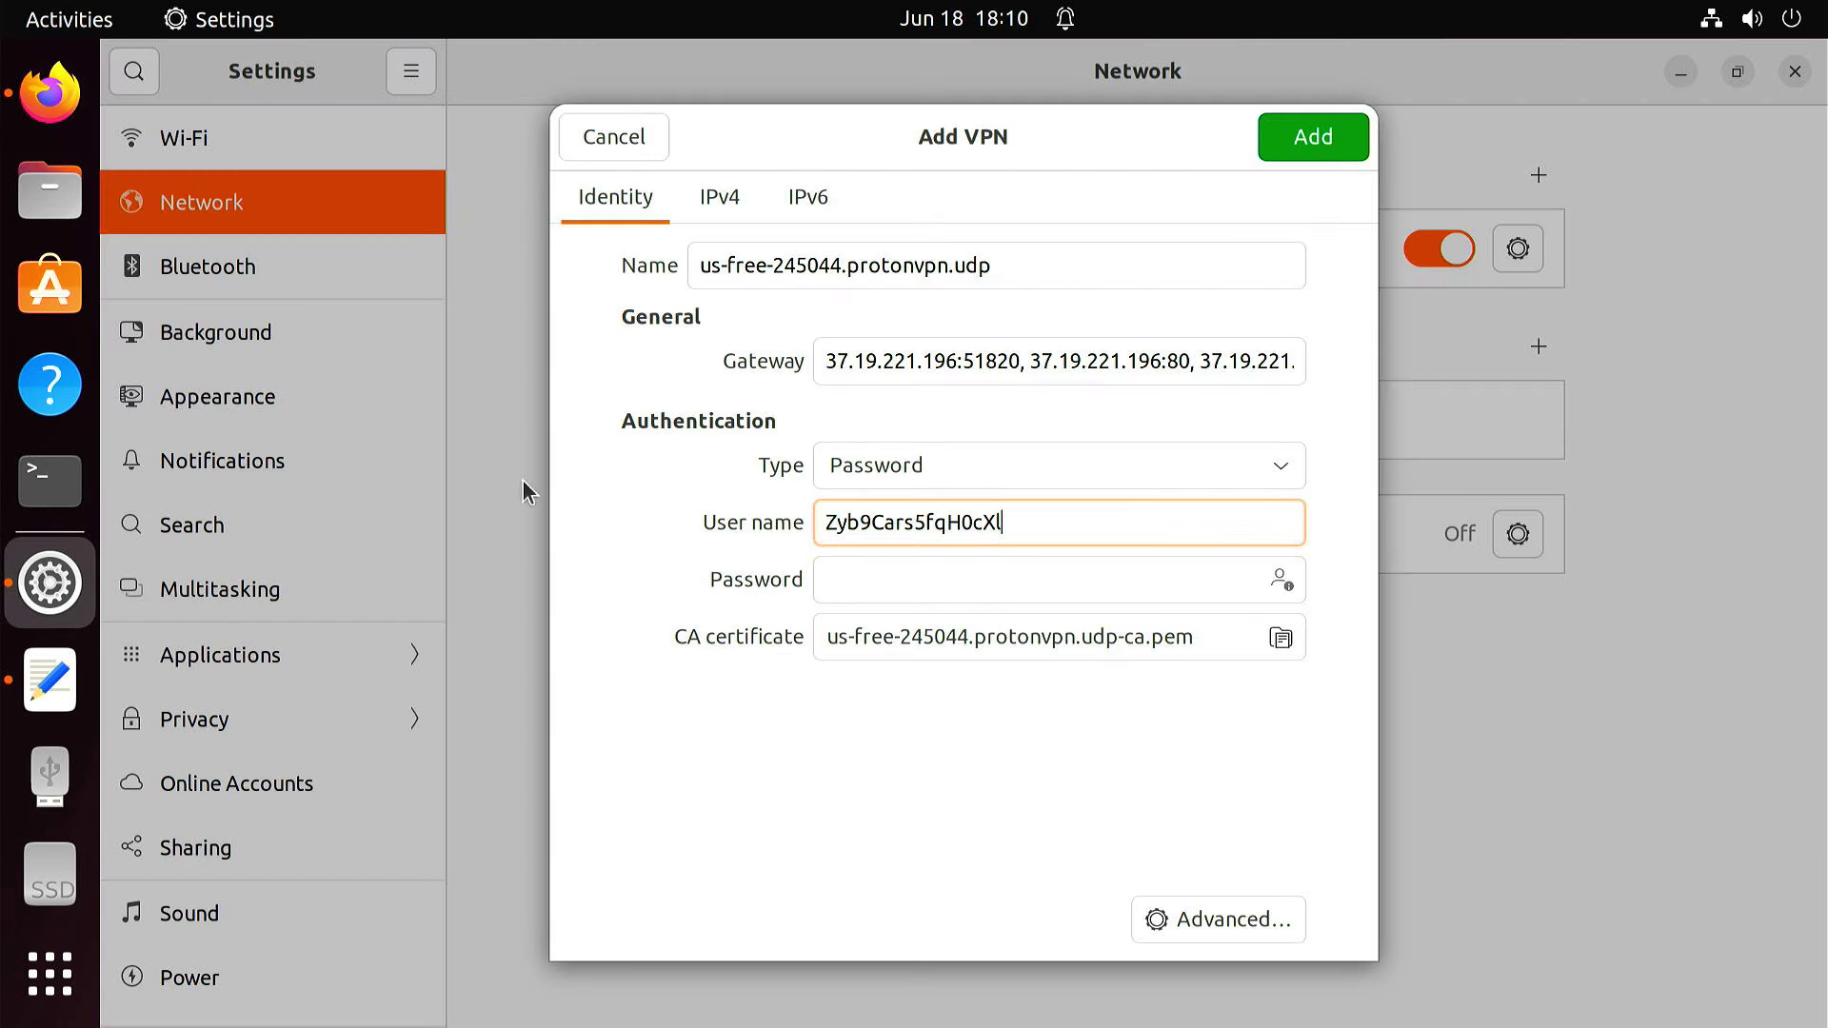
# - Copy the OpenVPN / IKEv2 password from the Proton account page
pyautogui.click(50, 92)
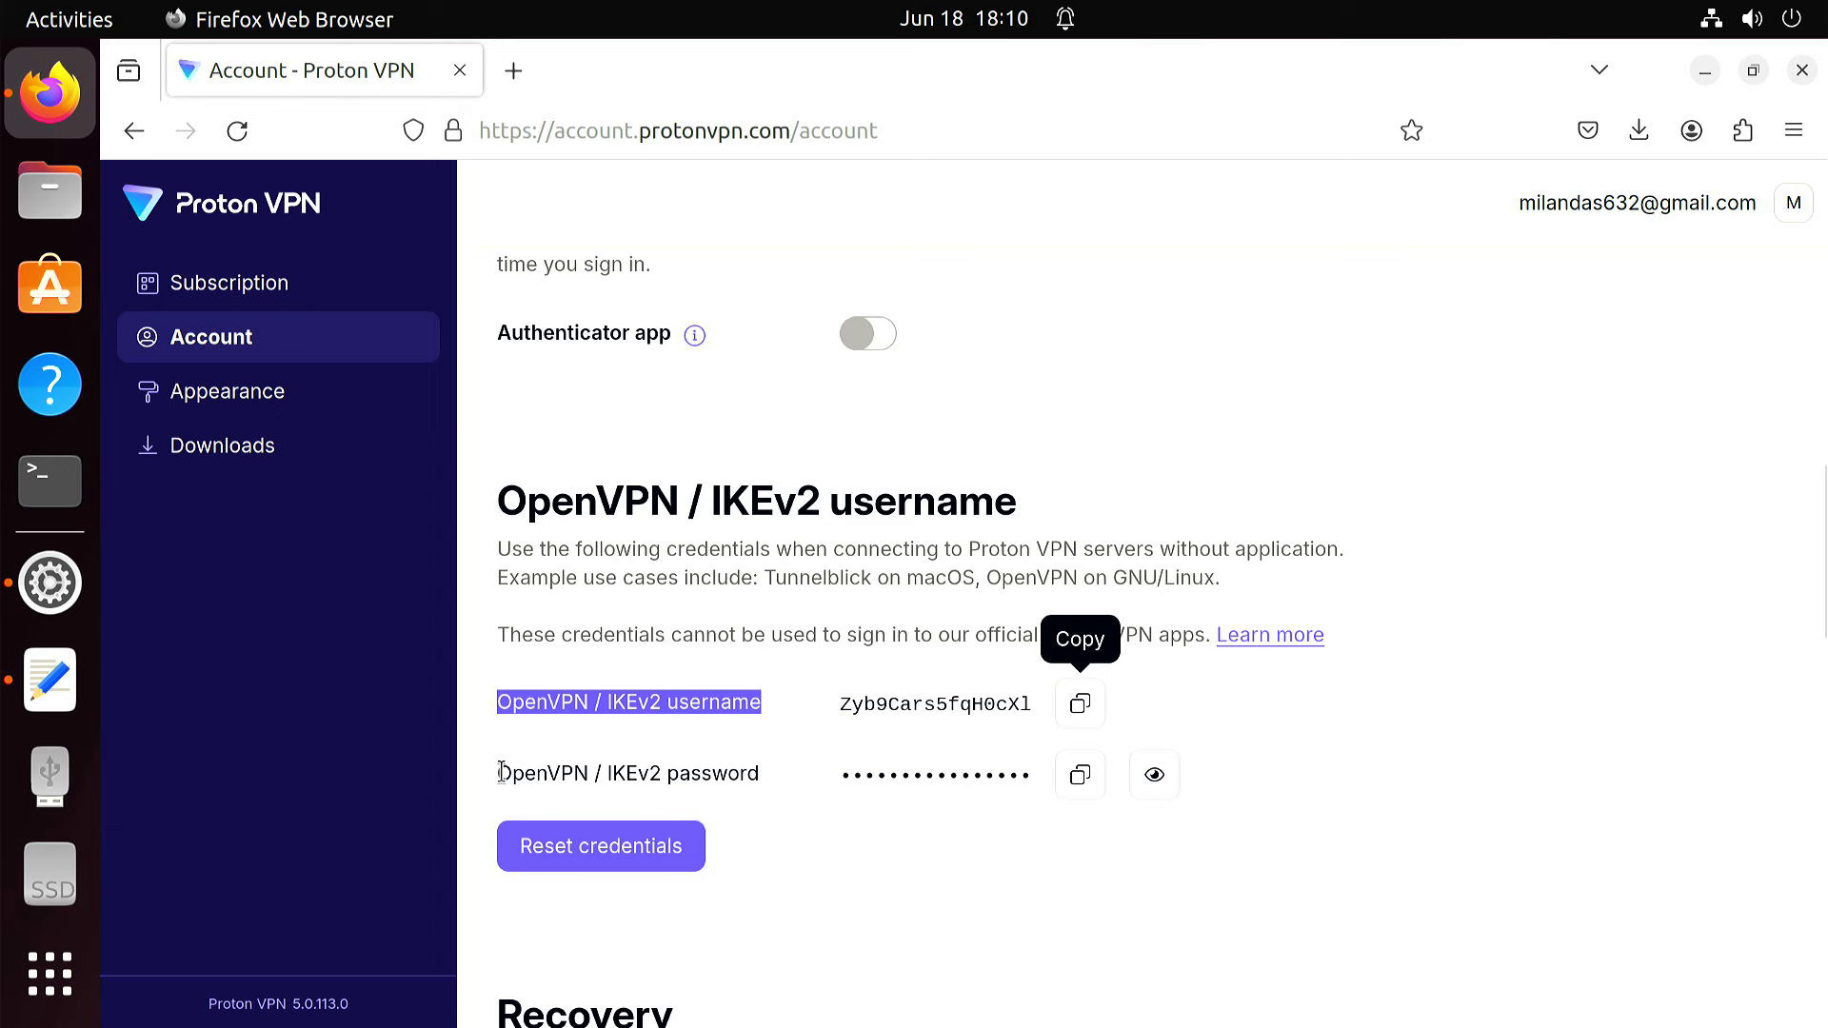
pyautogui.moveTo(502, 773); pyautogui.dragTo(759, 774)
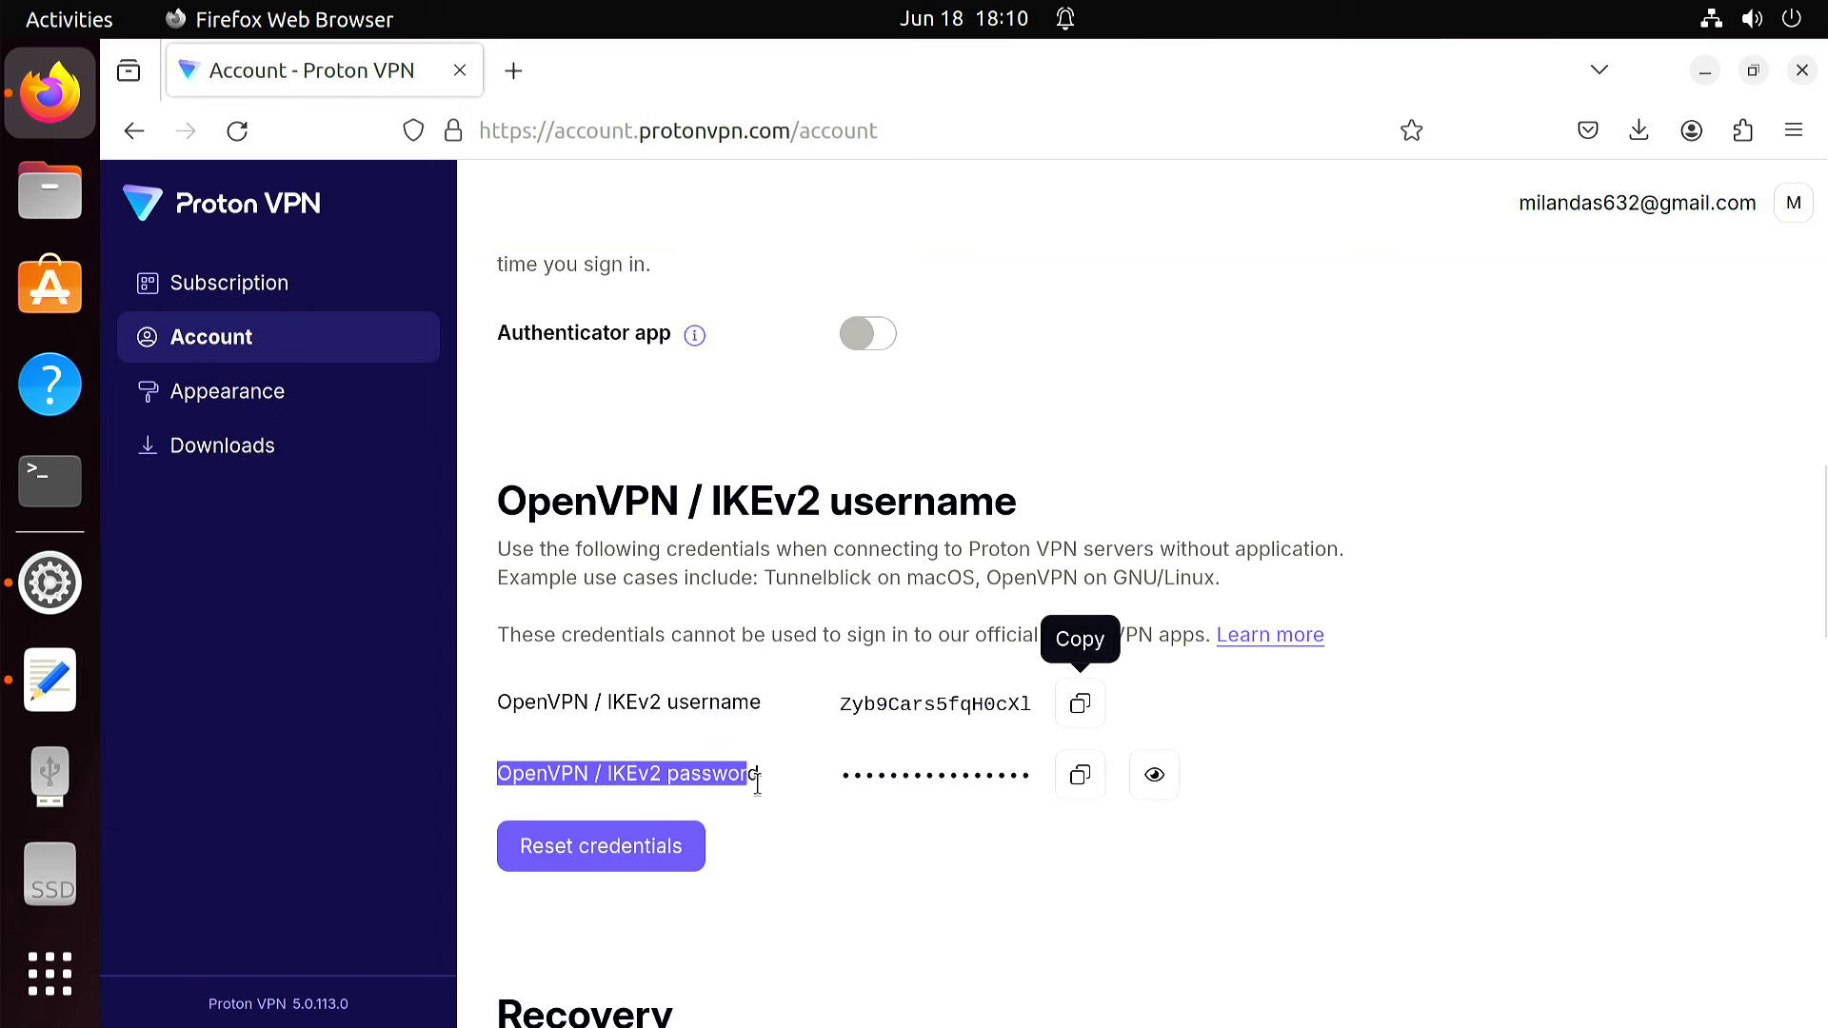
pyautogui.click(1078, 776)
# - Paste the OpenVPN password into the Password field and add the us-free-245044 VPN
pyautogui.click(37, 583)
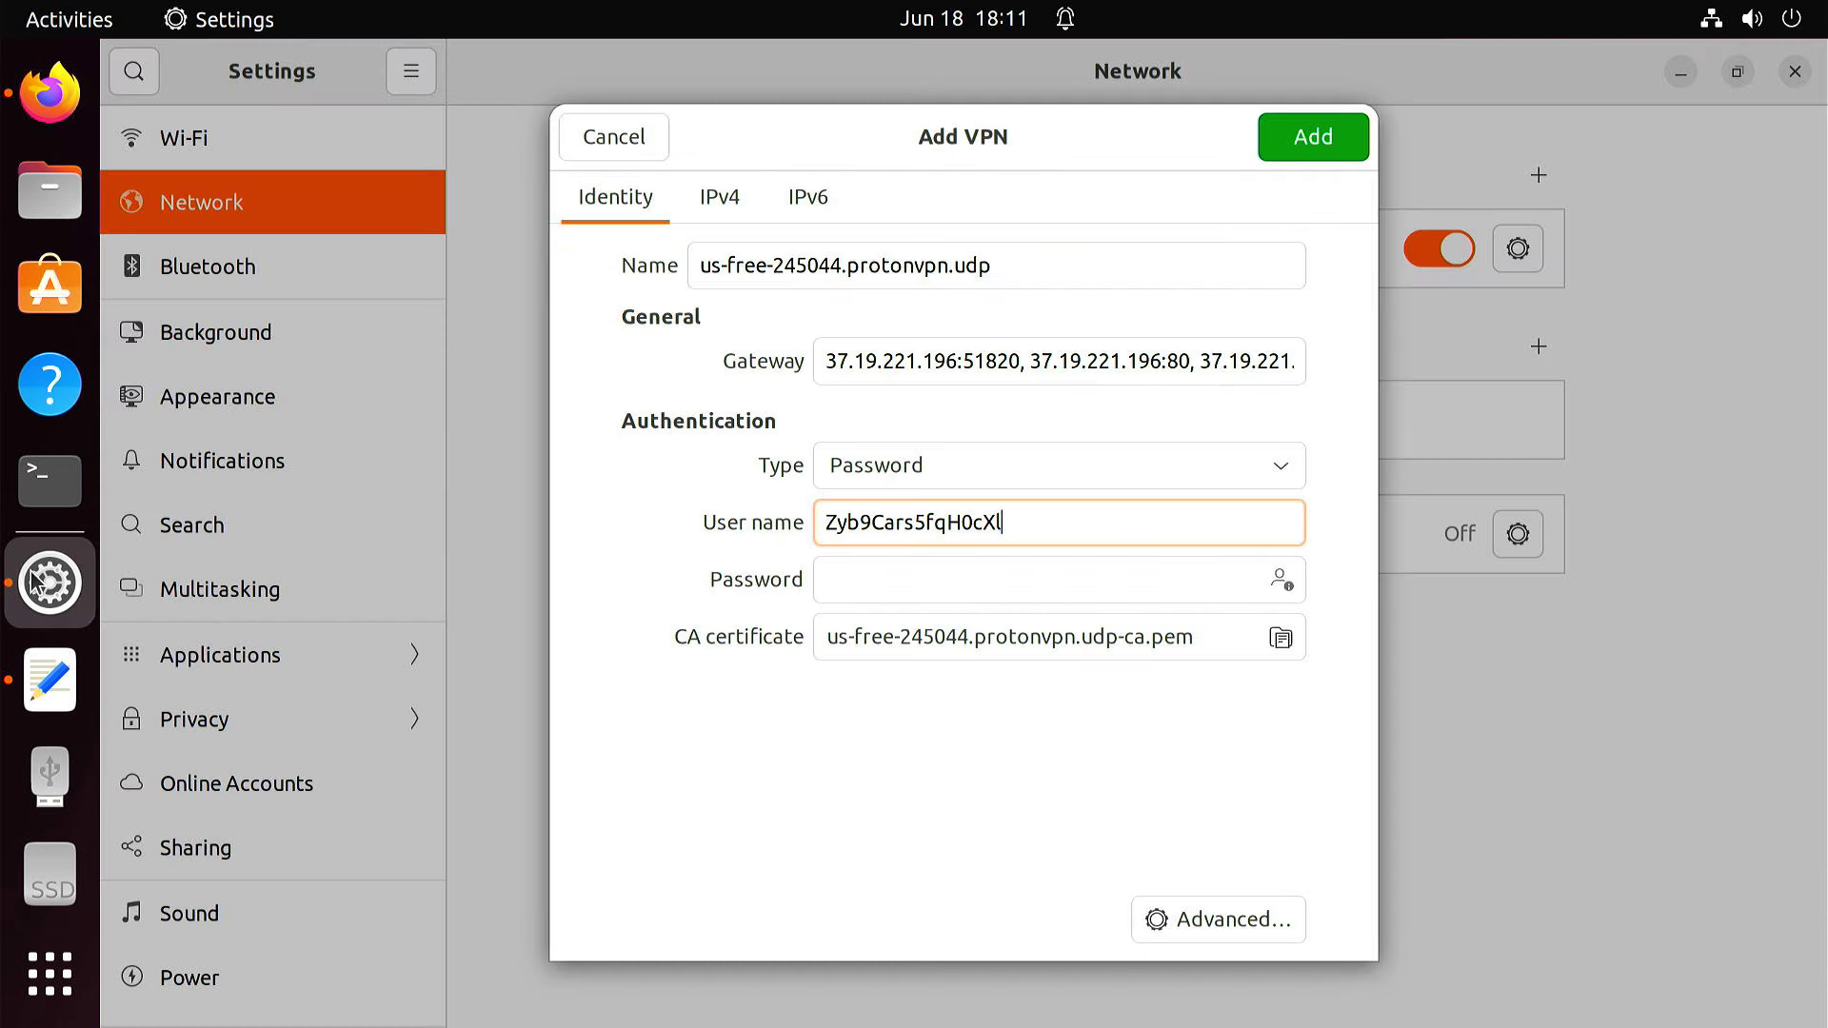
pyautogui.rightClick(840, 594)
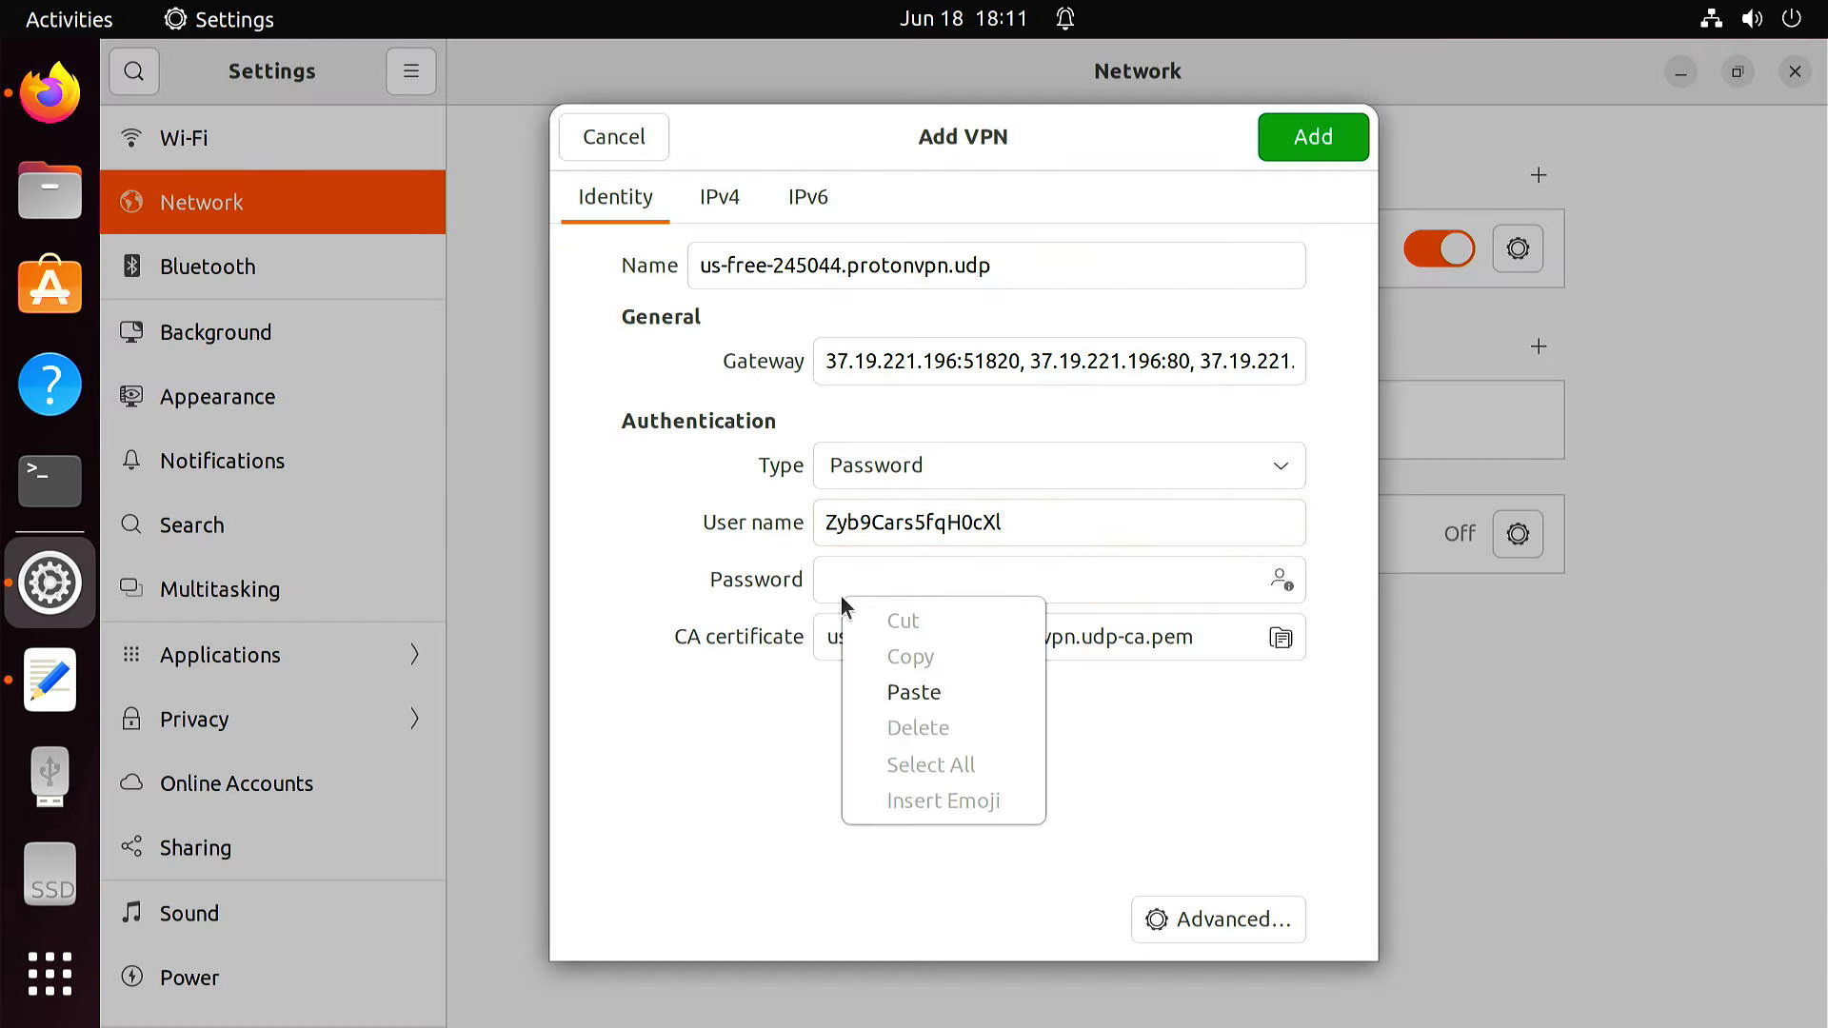
pyautogui.click(915, 696)
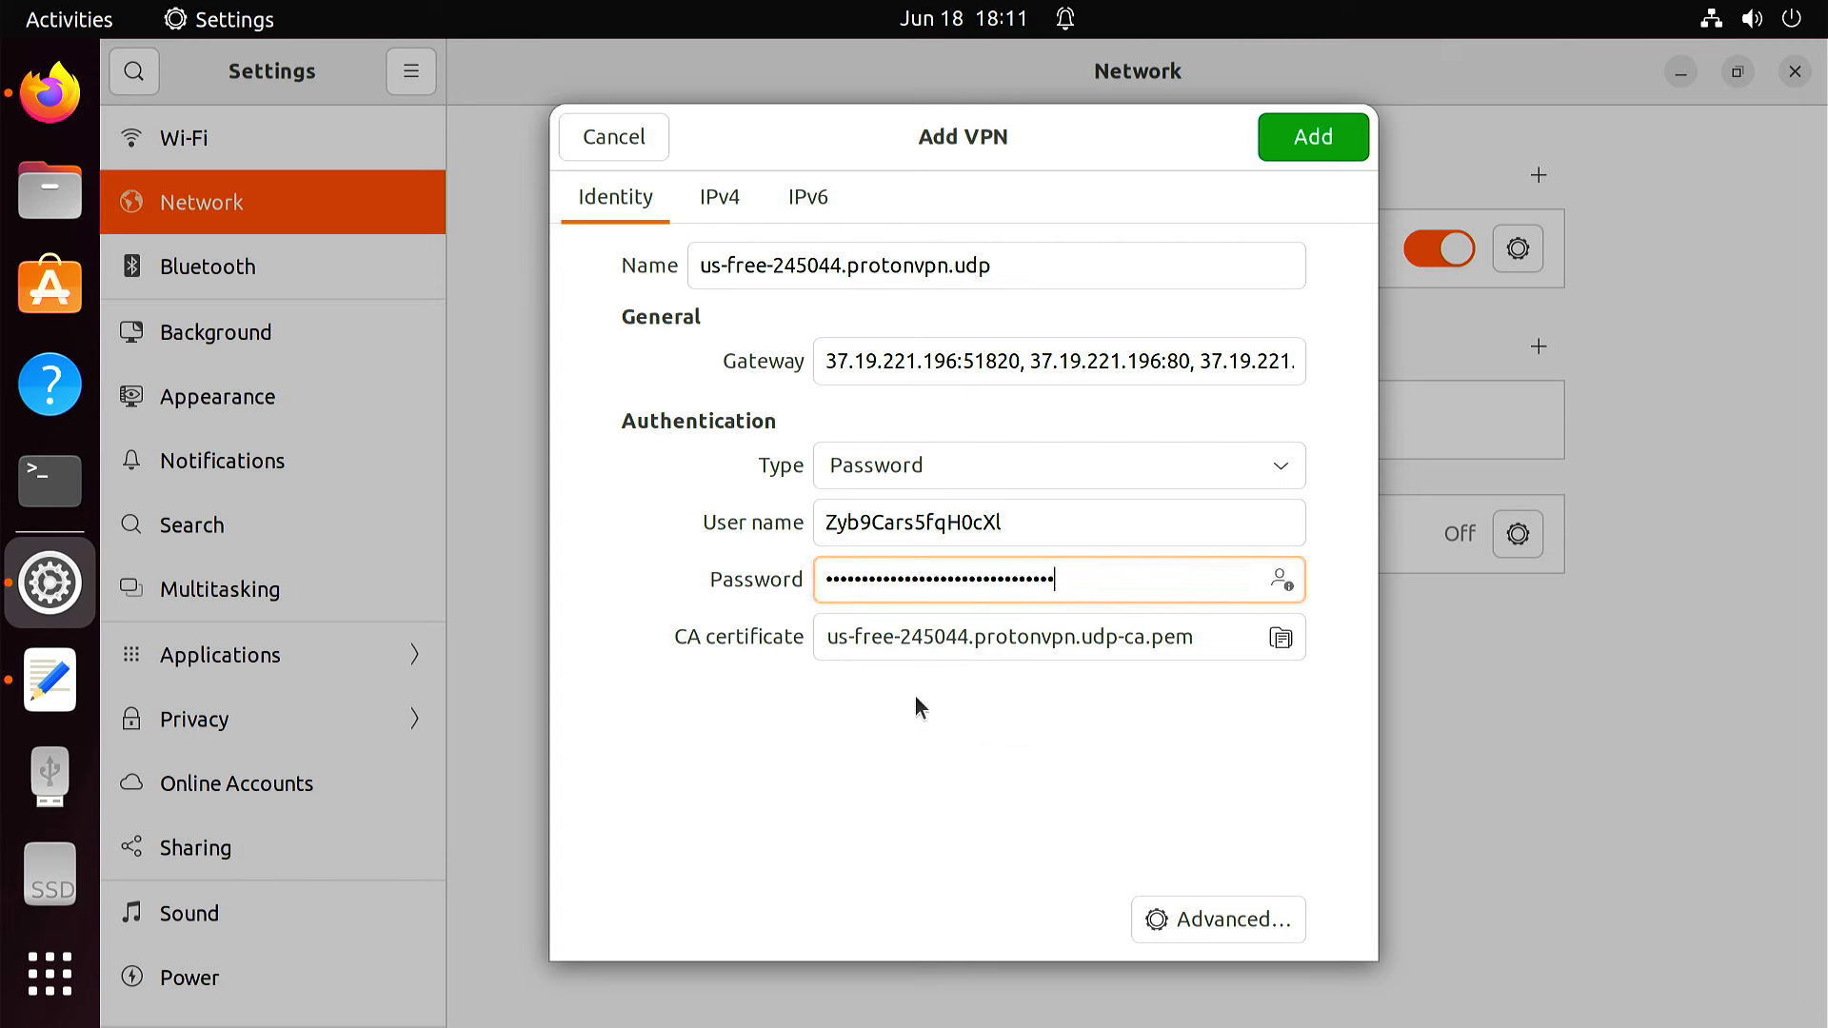
pyautogui.click(1289, 142)
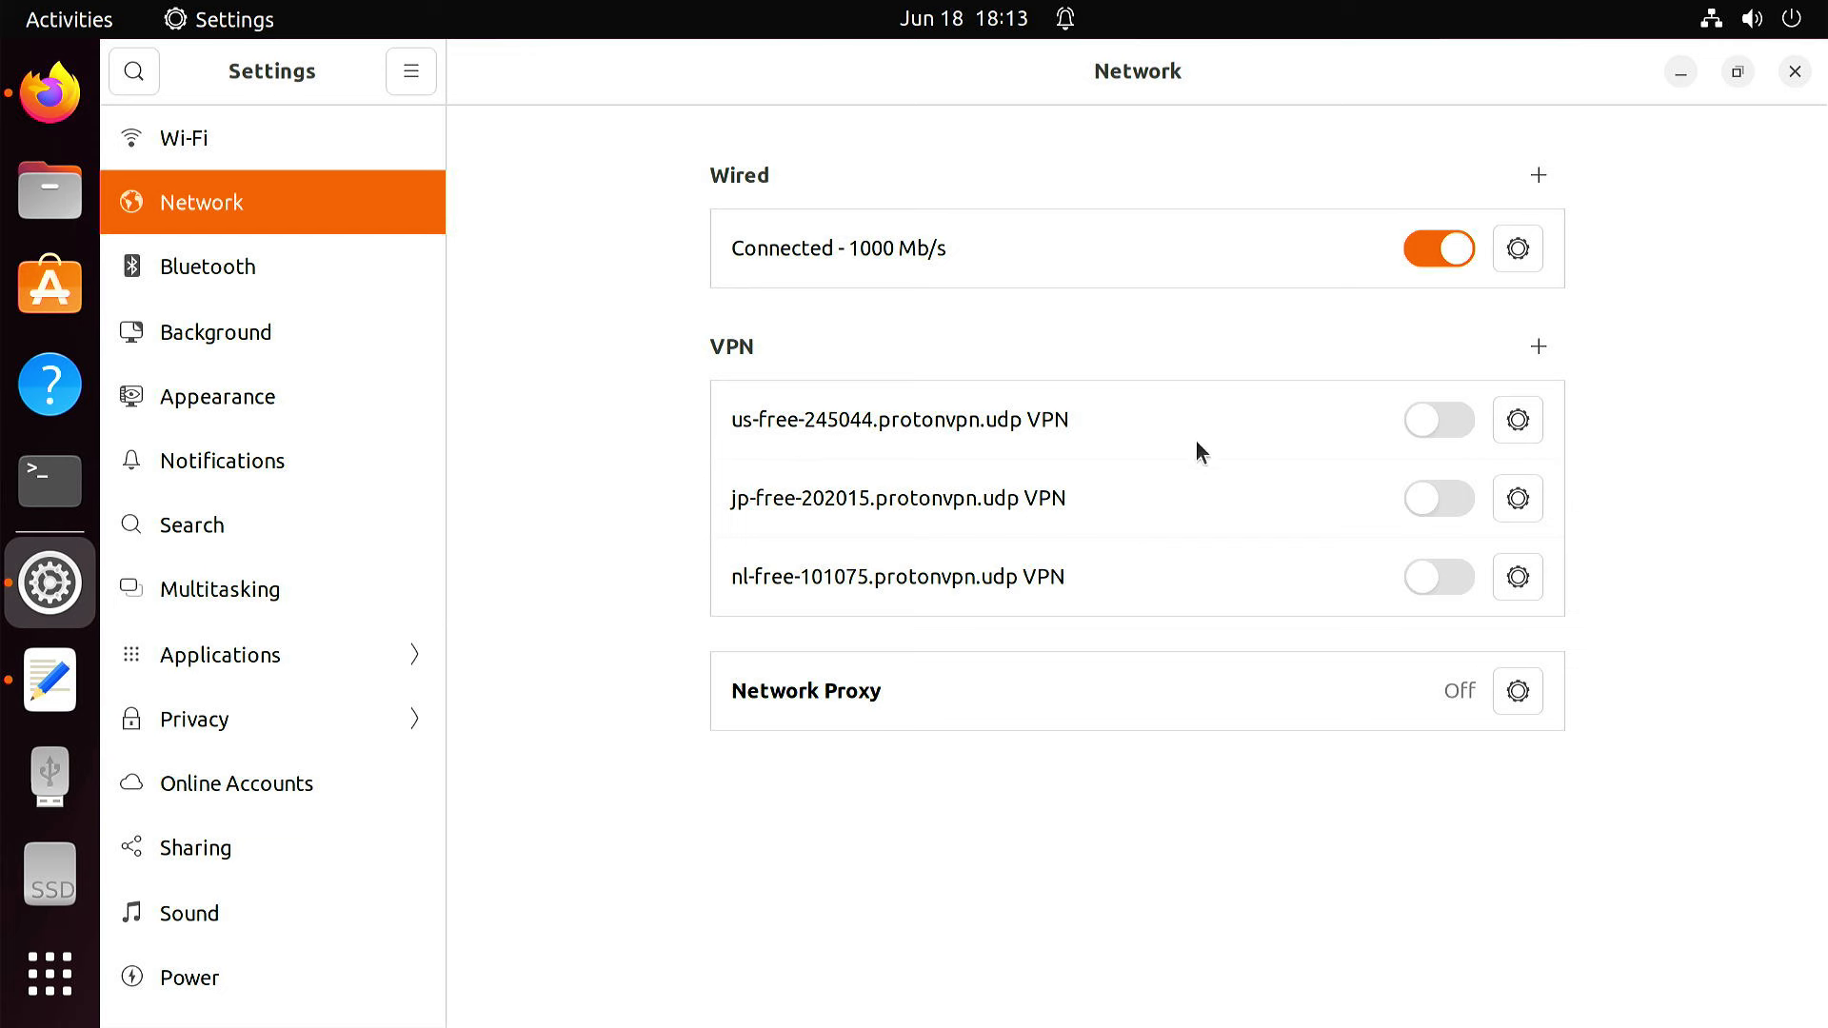
# - Turn on the us-free-245044.protonvpn.udp VPN, verify it in the system menu, then bring up Firefox
pyautogui.click(1419, 428)
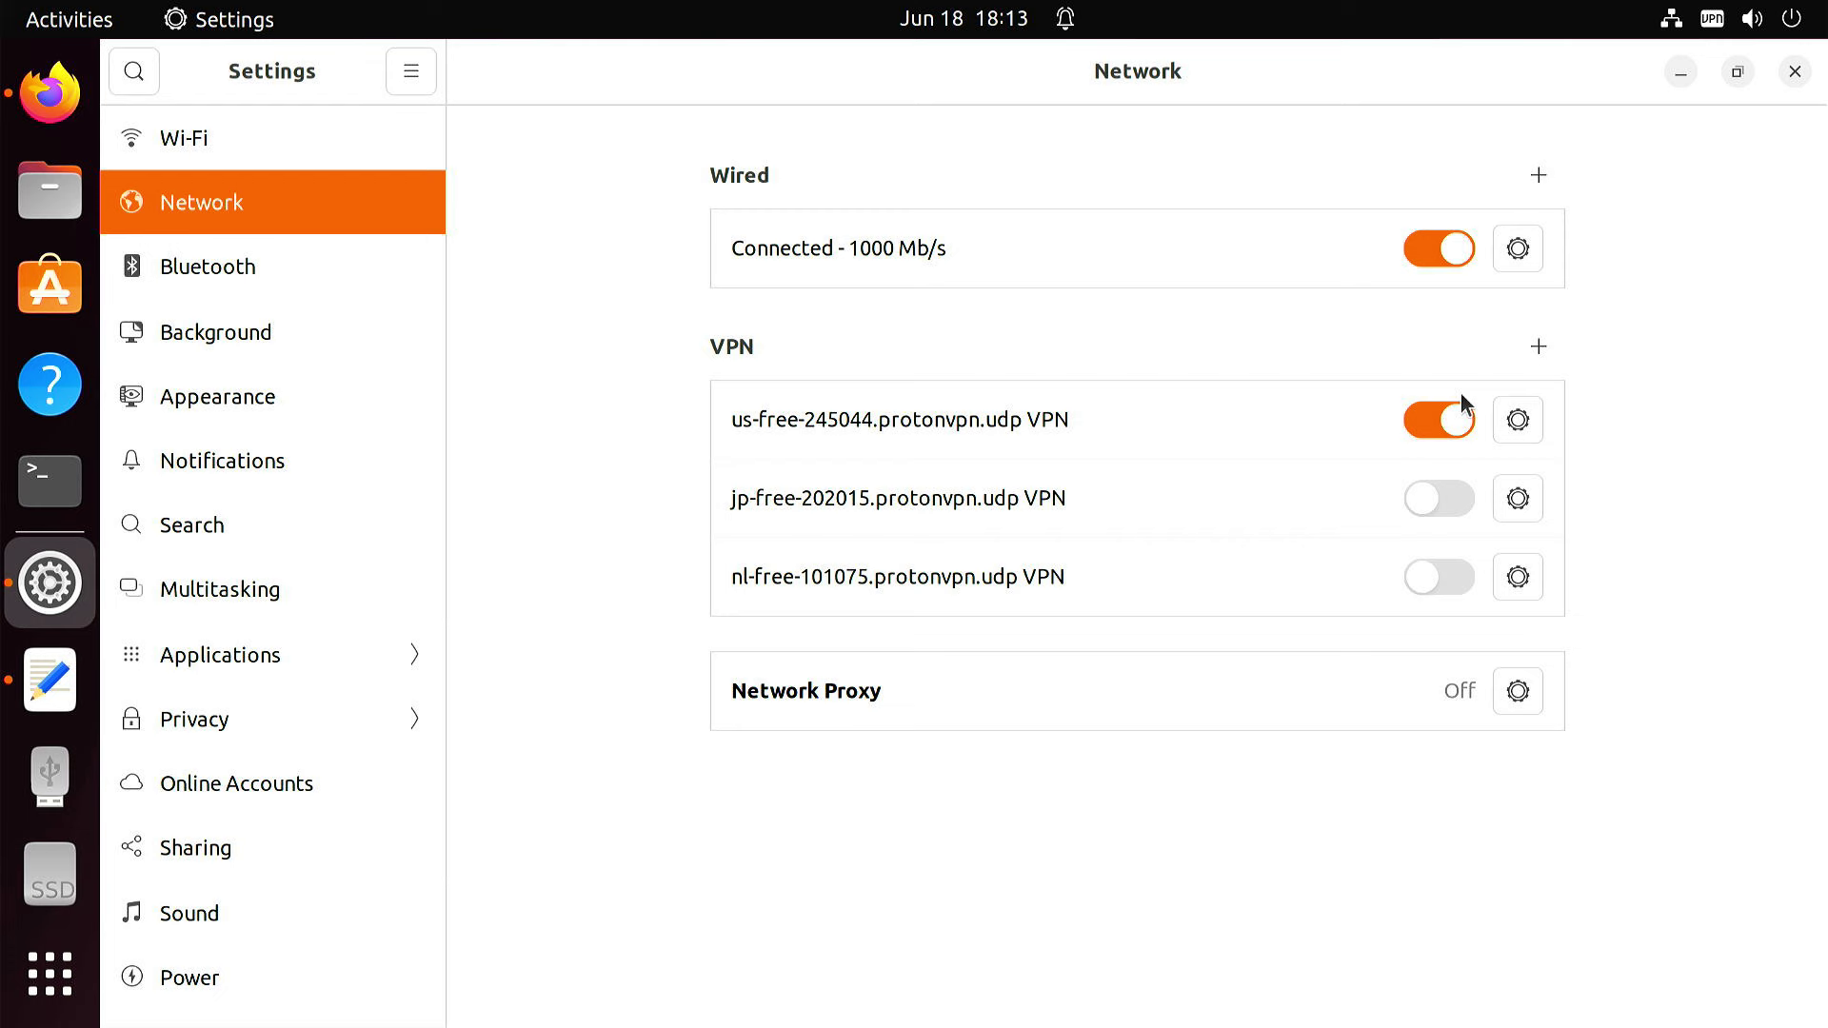
pyautogui.click(1707, 20)
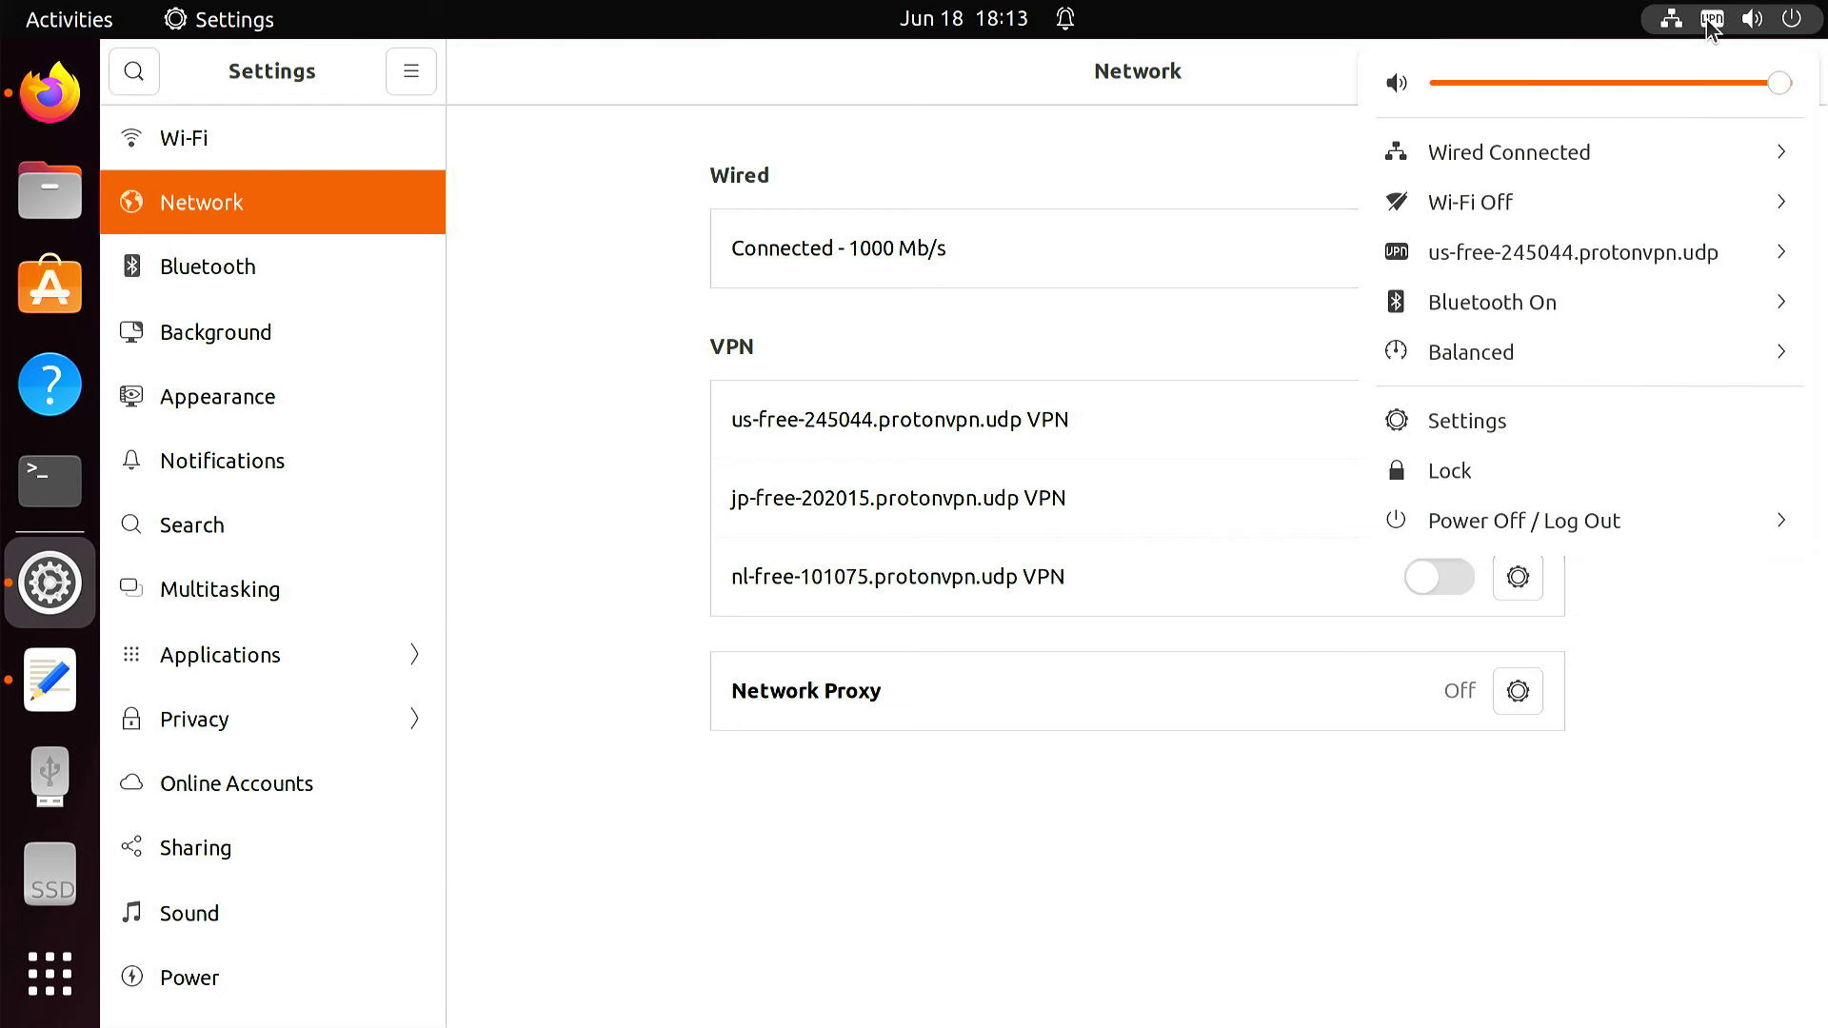
pyautogui.click(1791, 263)
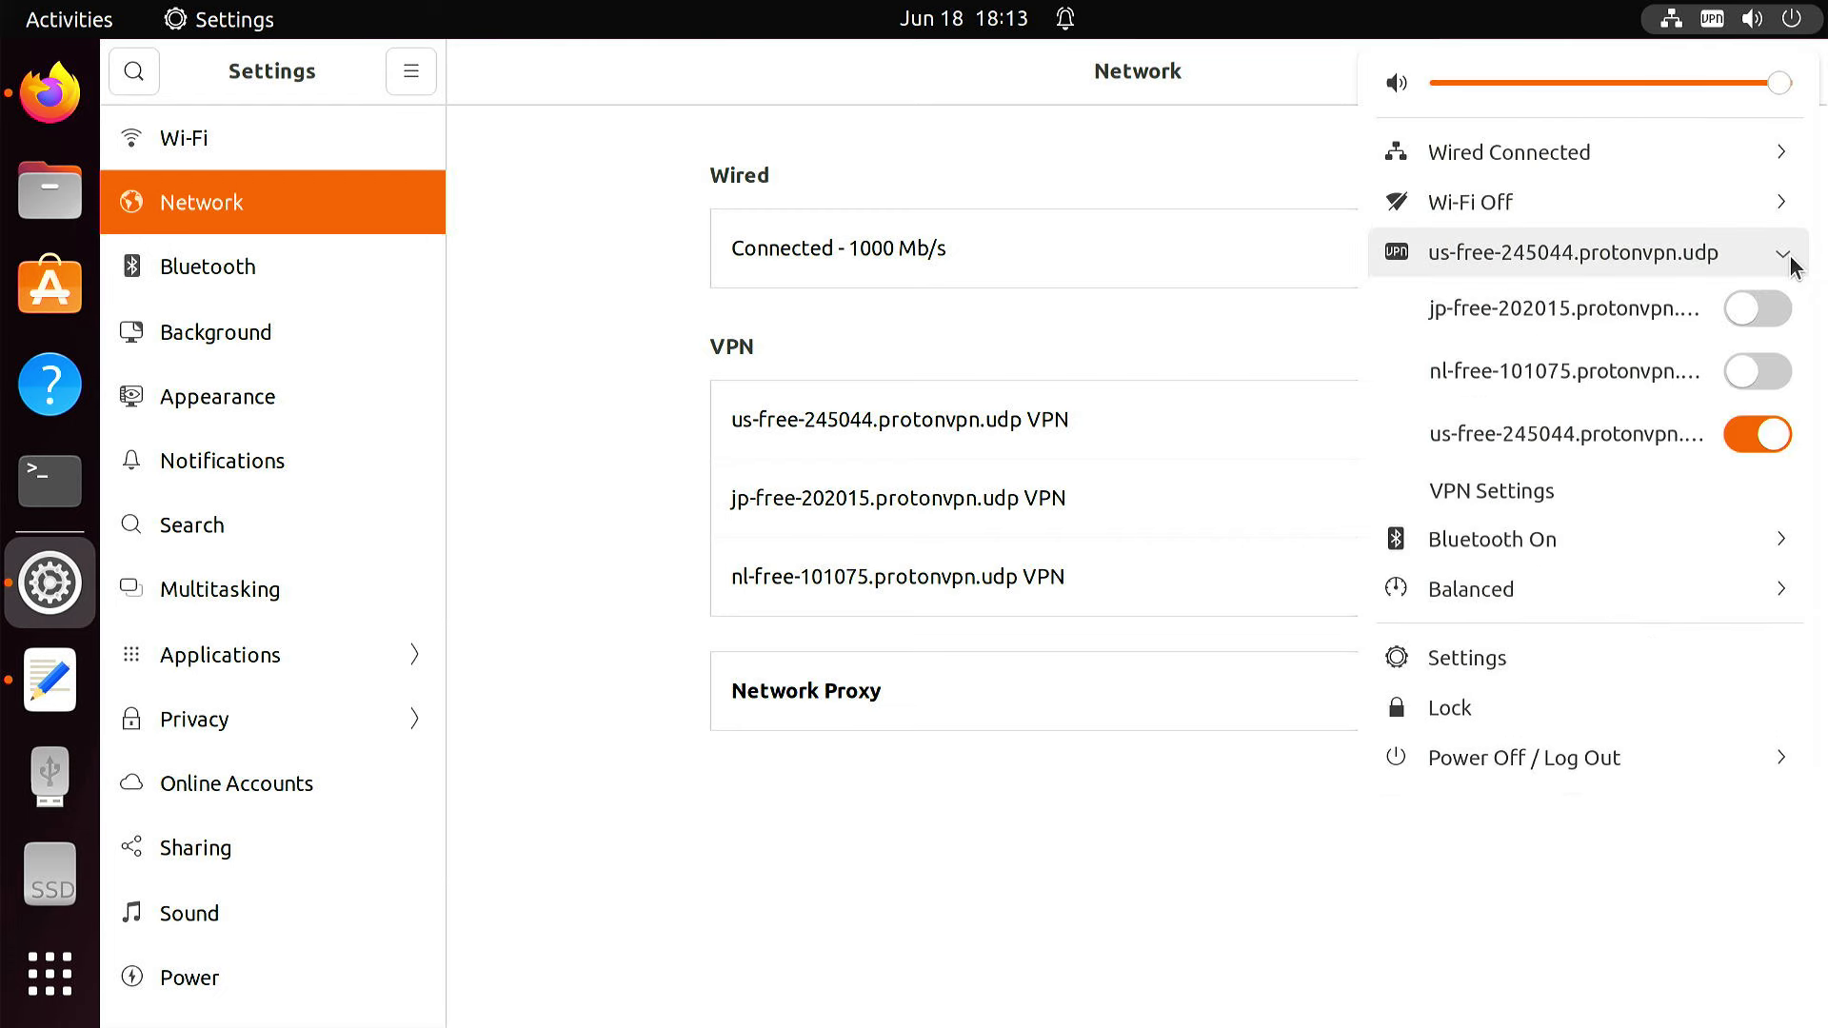
pyautogui.click(50, 96)
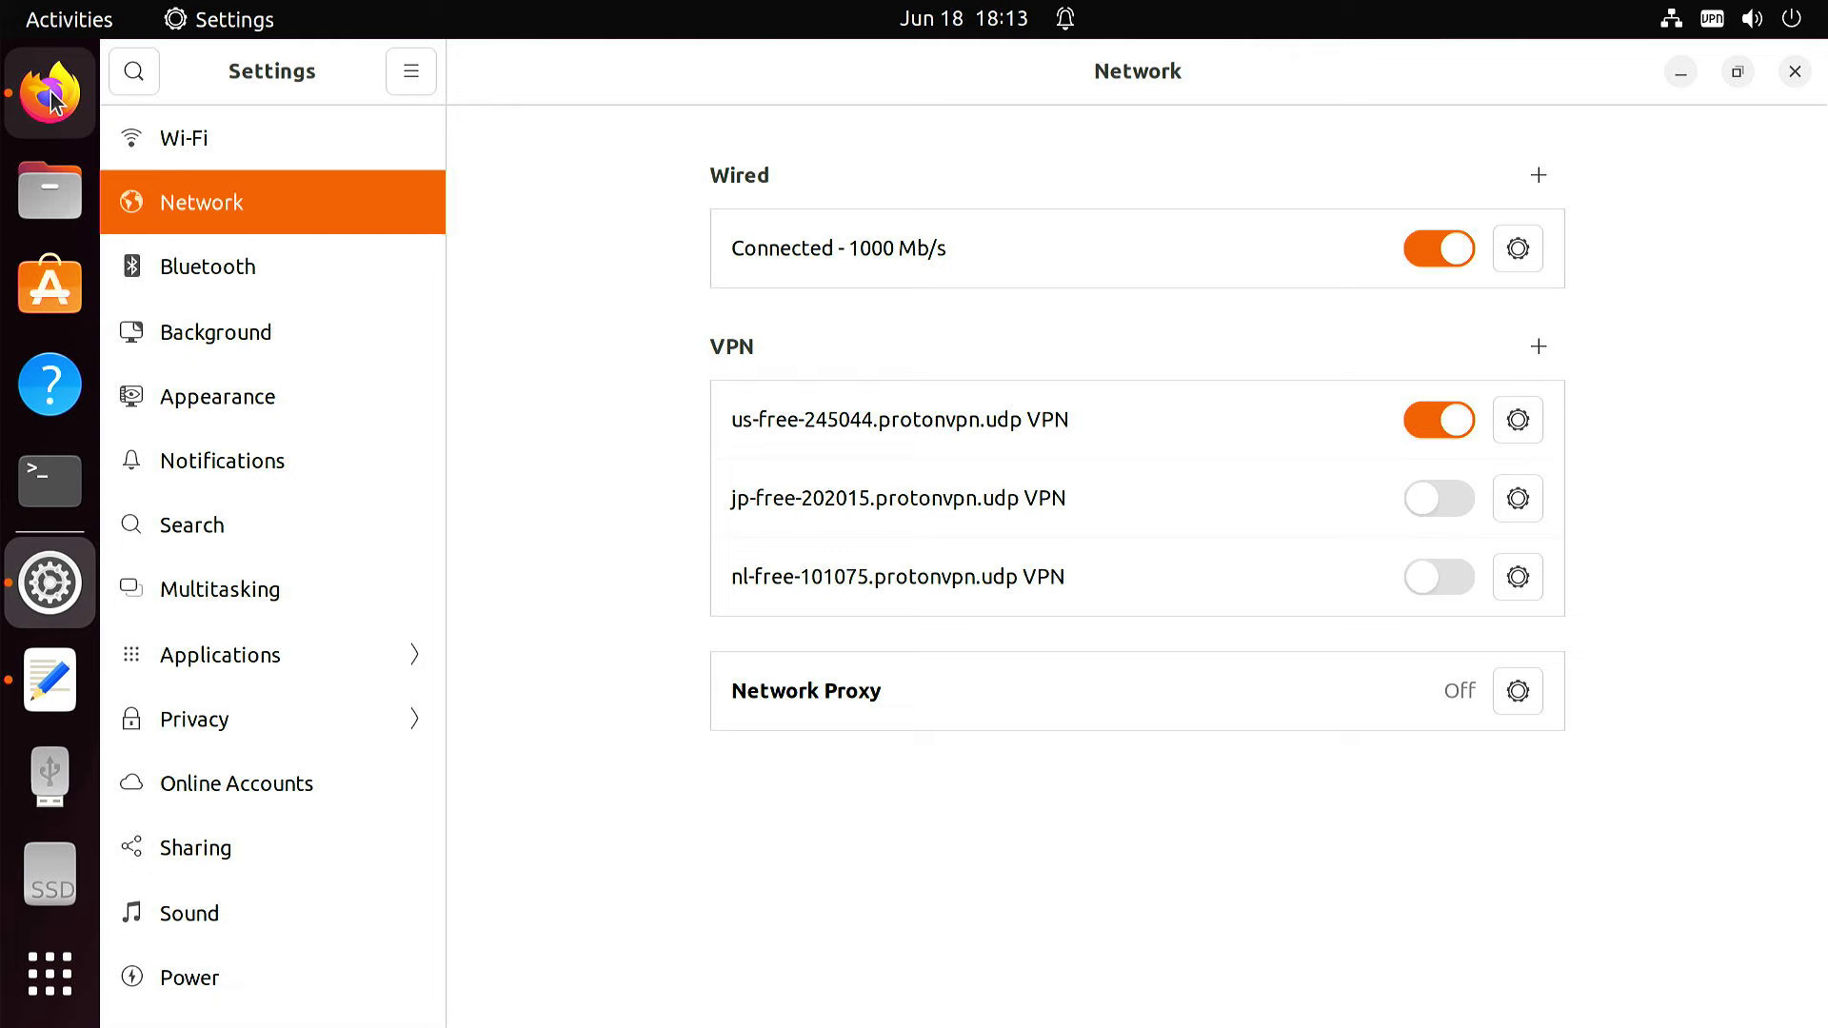
pyautogui.click(50, 95)
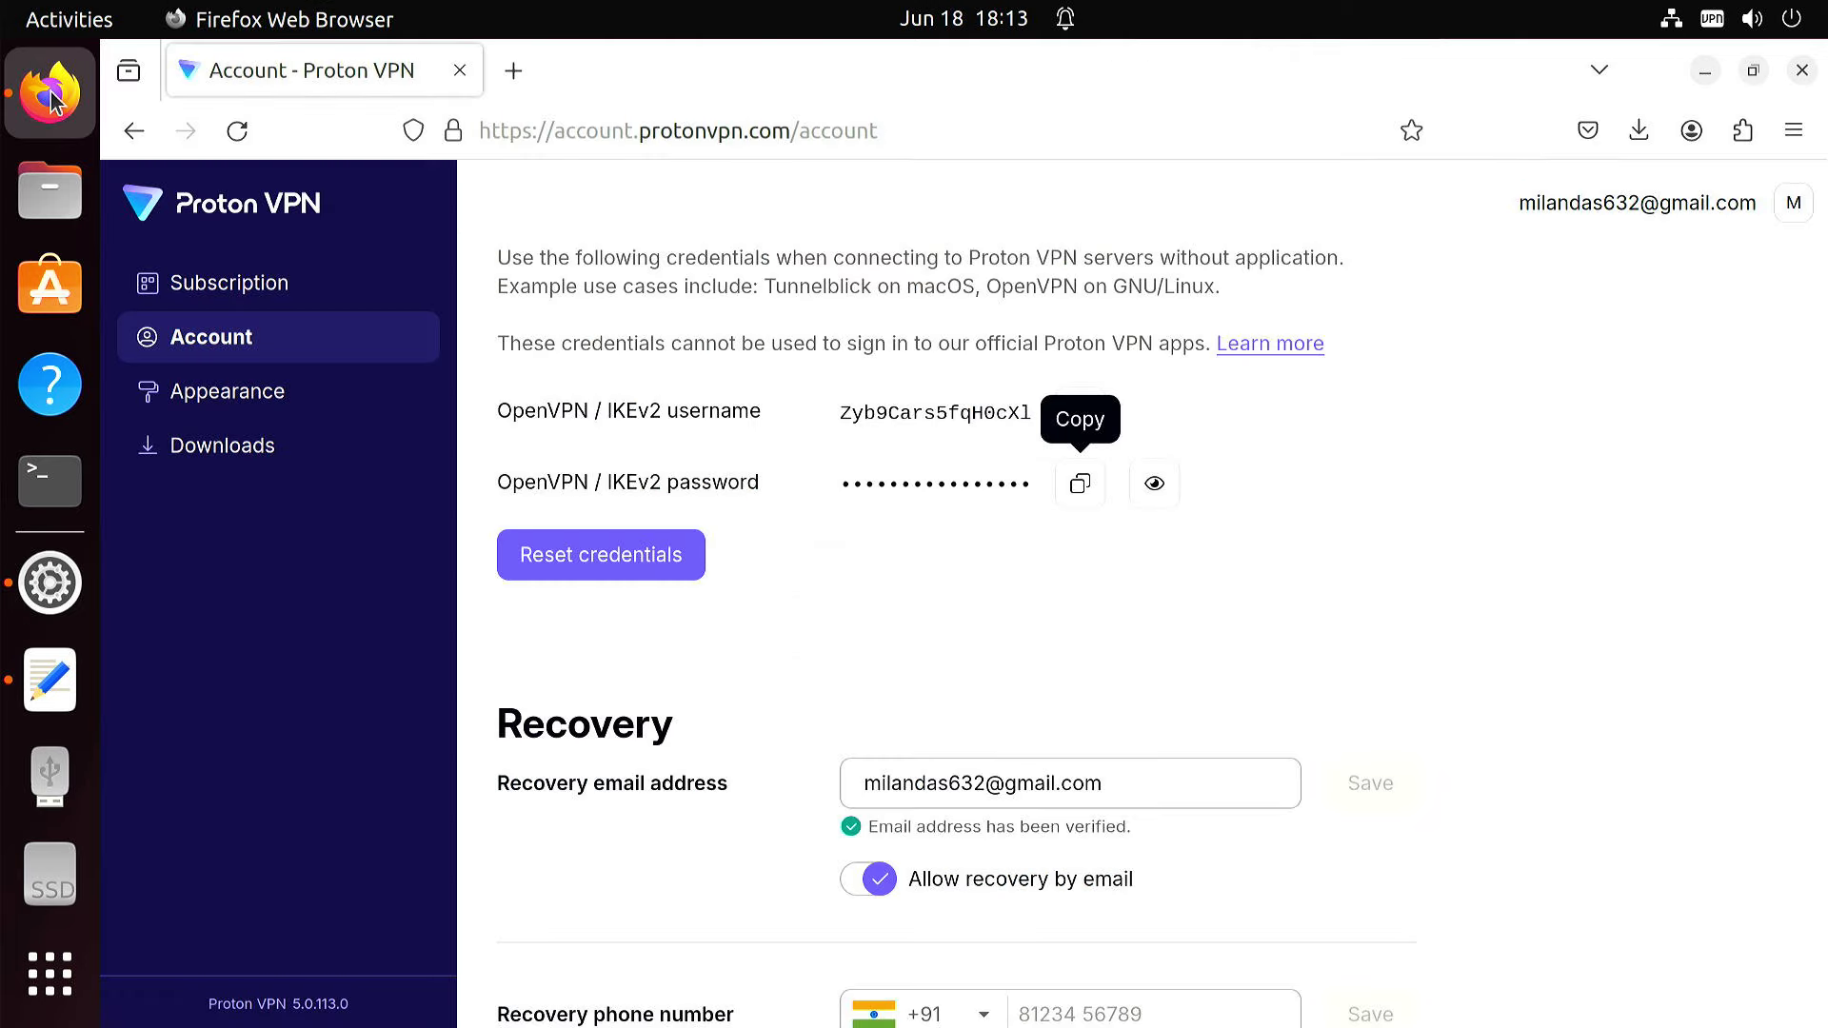
# - Verify whatismyipaddress.com reports 37.19.221.234 in Houston, Texas, United States
pyautogui.click(514, 75)
pyautogui.write('whatismyipaddress.com')
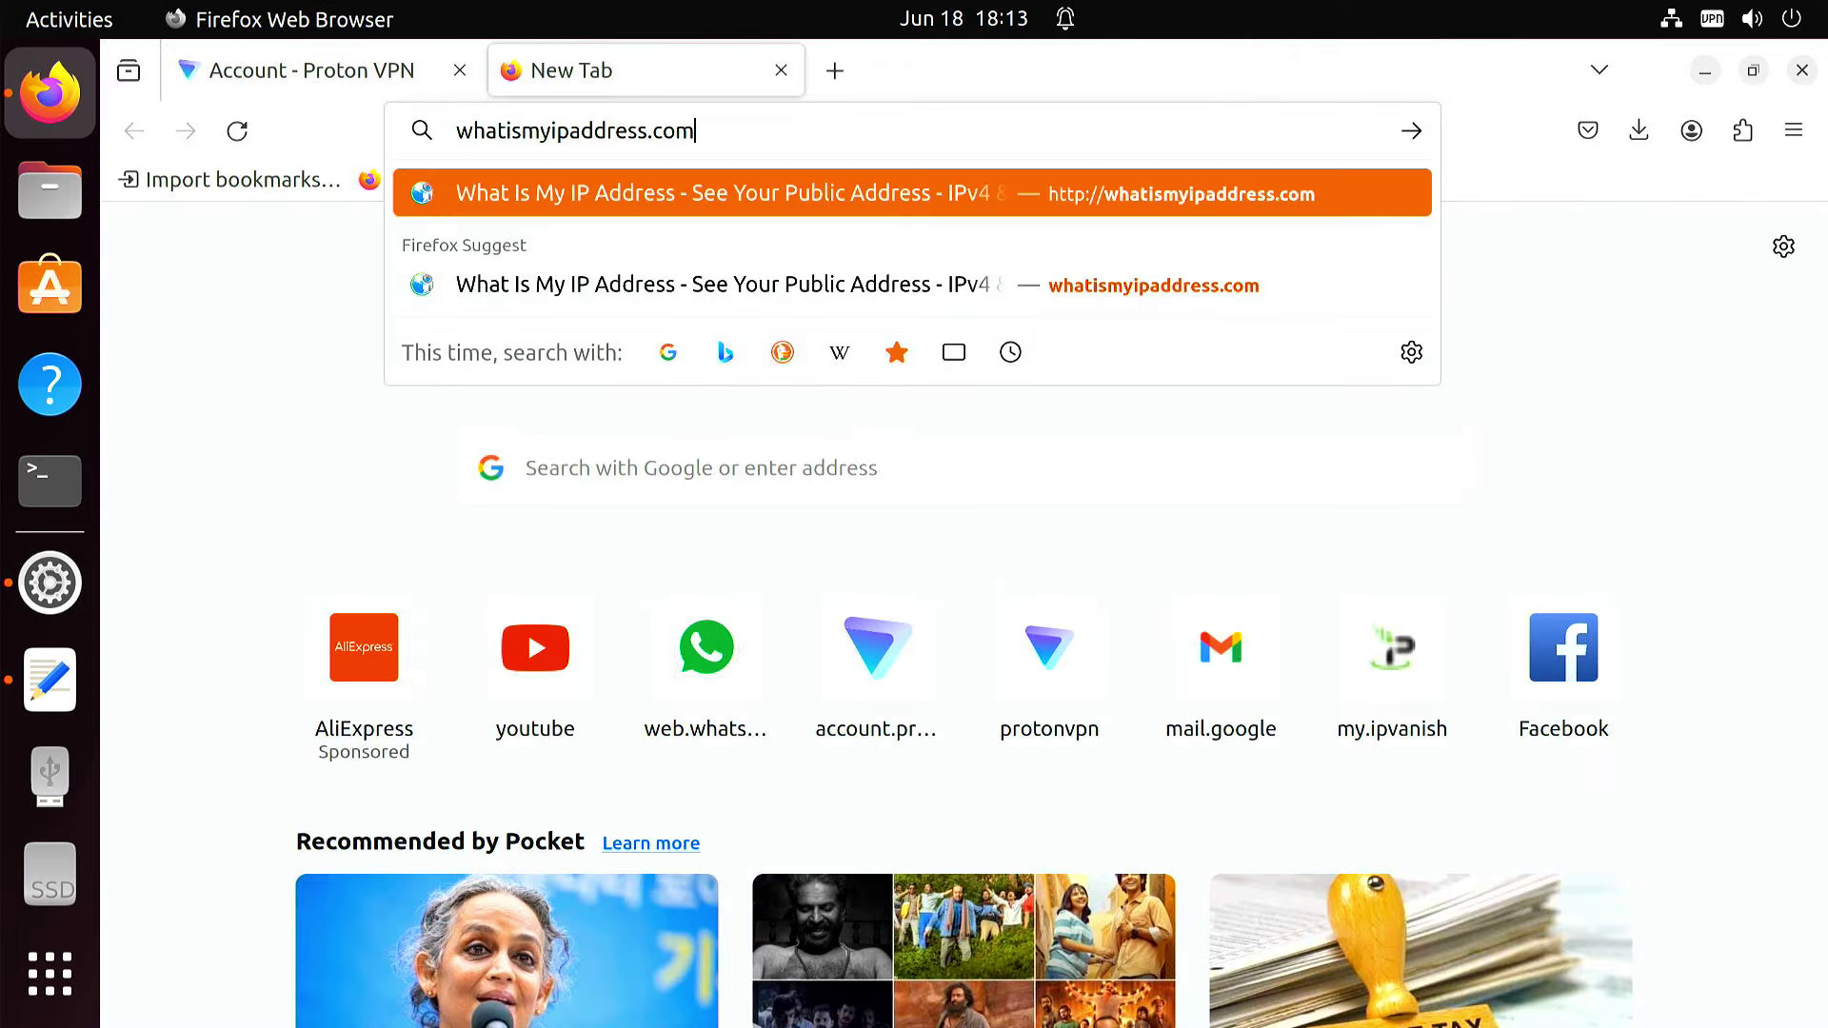
pyautogui.press('Return')
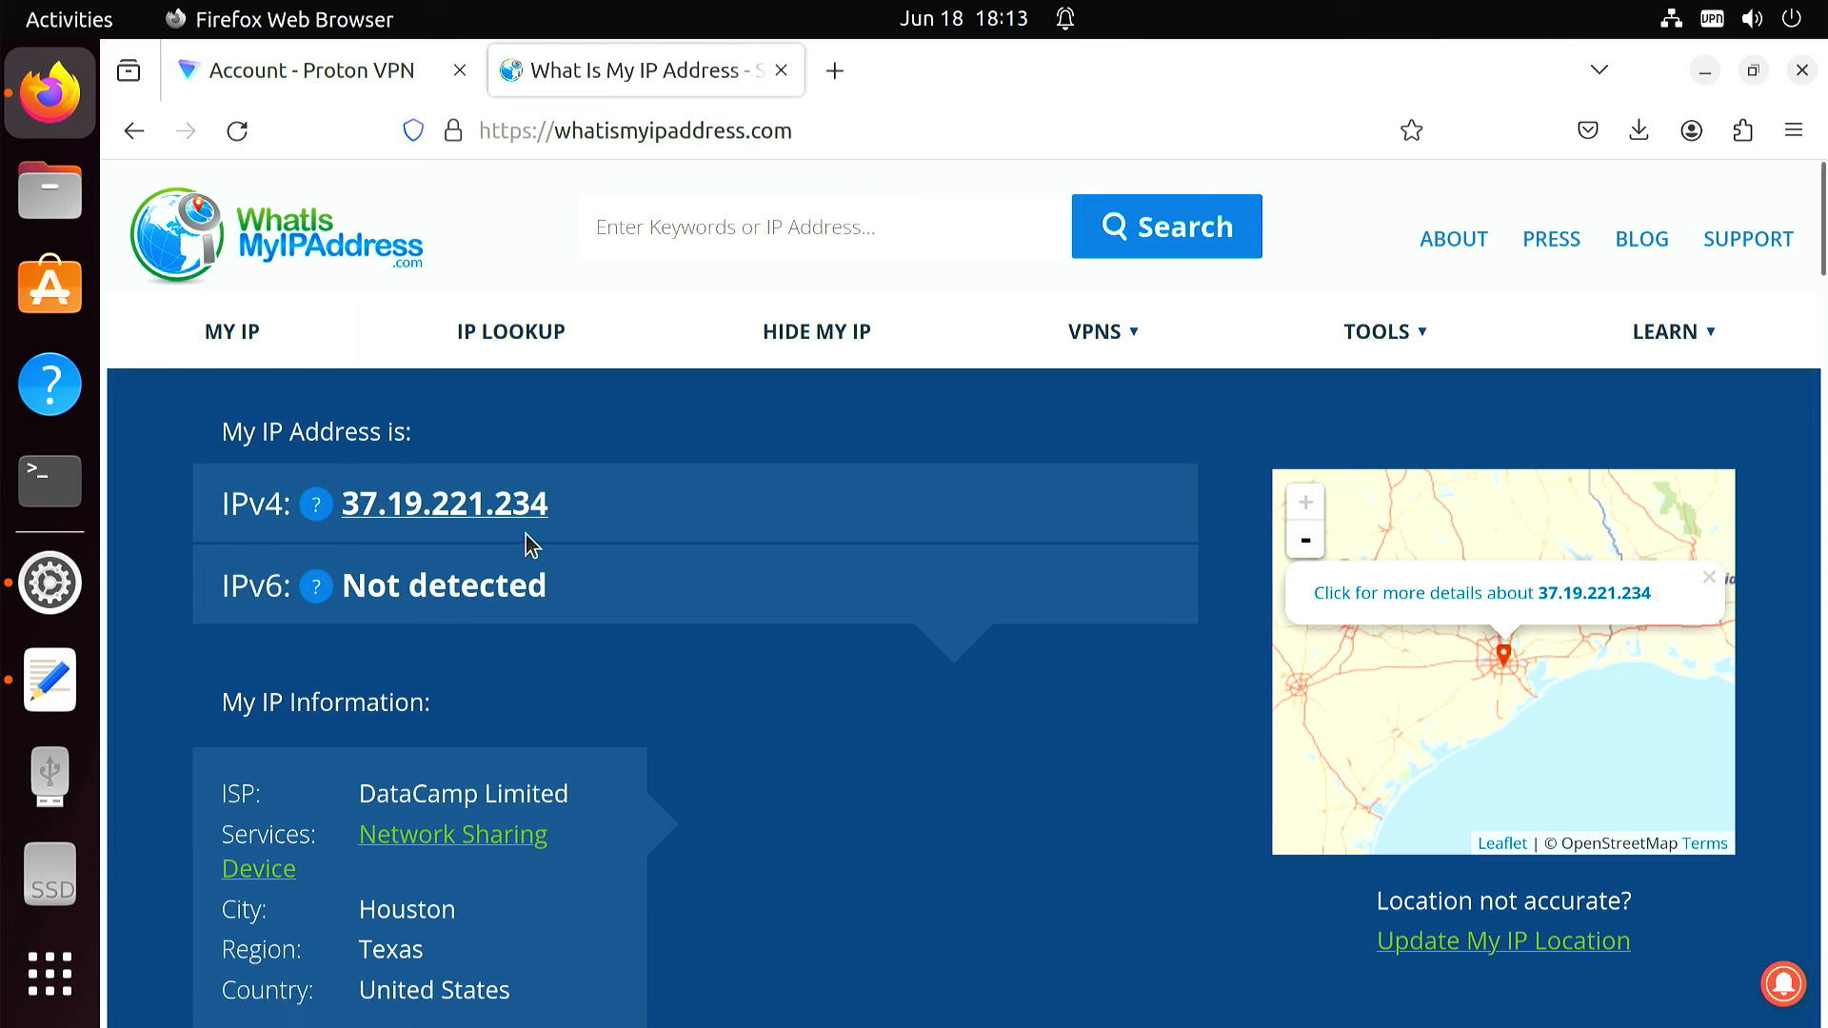
pyautogui.moveTo(358, 912); pyautogui.dragTo(476, 918)
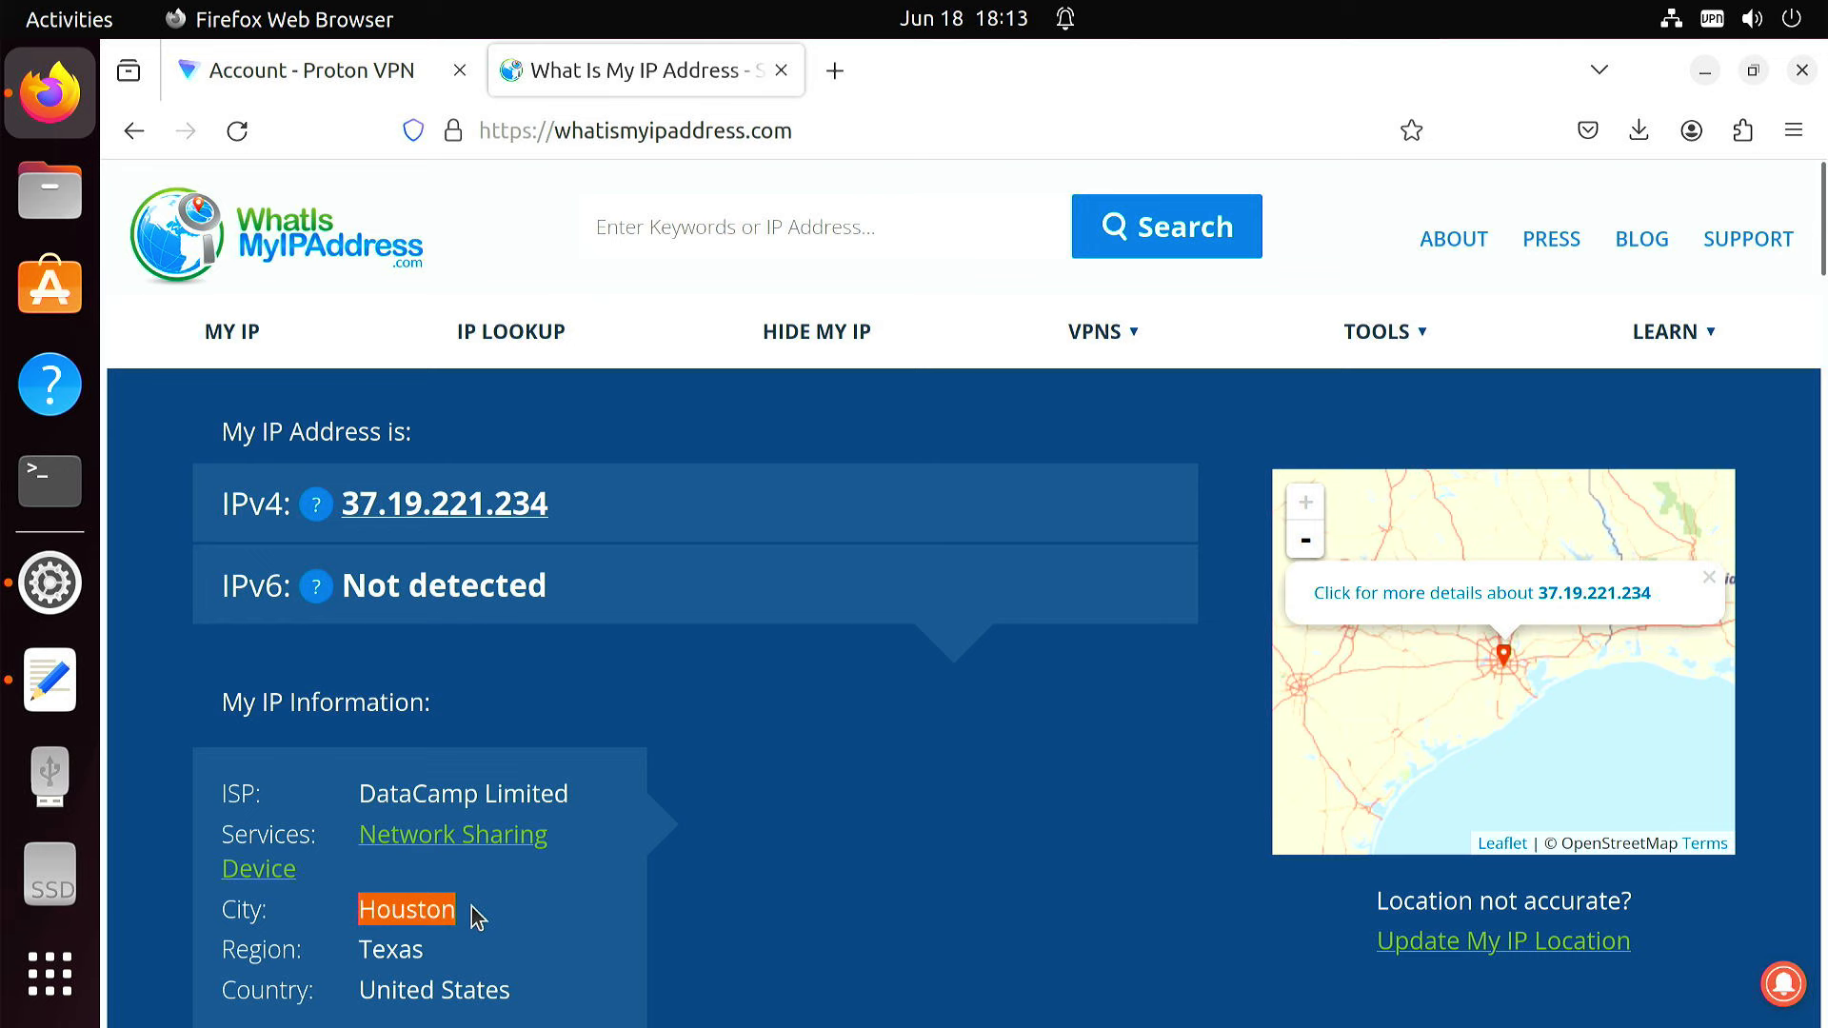
pyautogui.moveTo(361, 988); pyautogui.dragTo(567, 983)
pyautogui.click(566, 979)
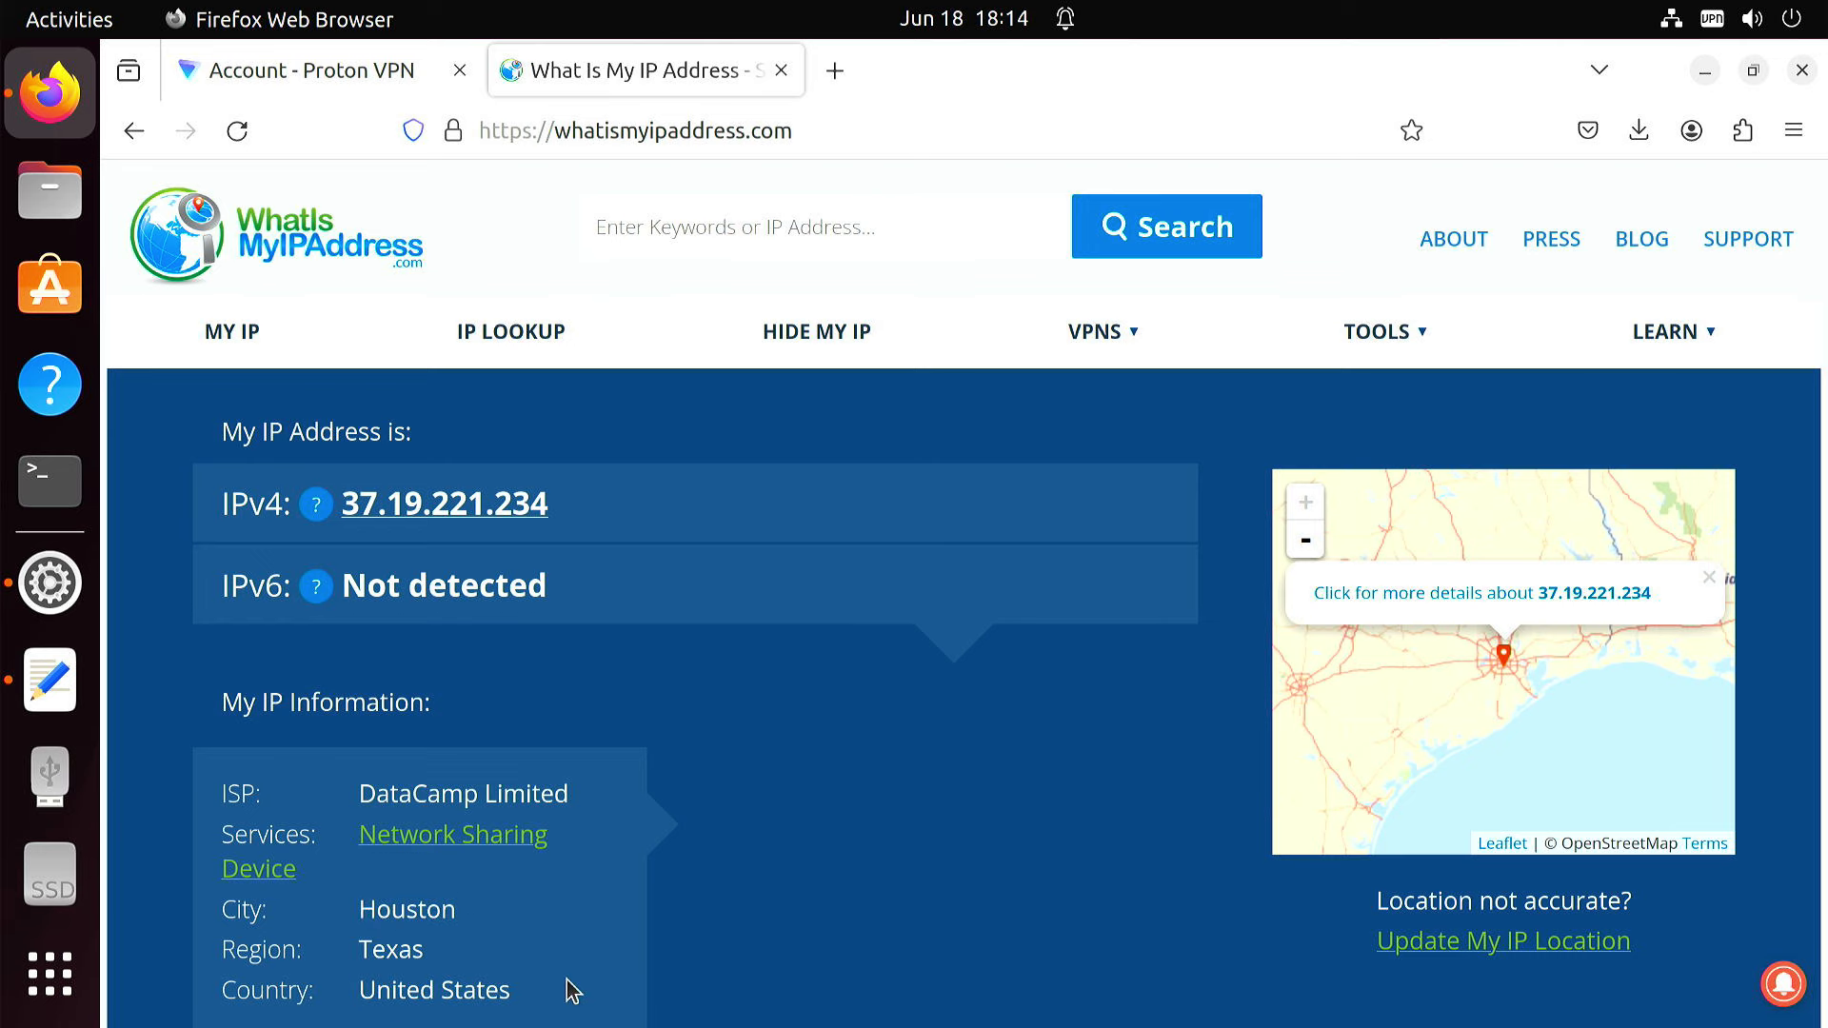
pyautogui.click(834, 71)
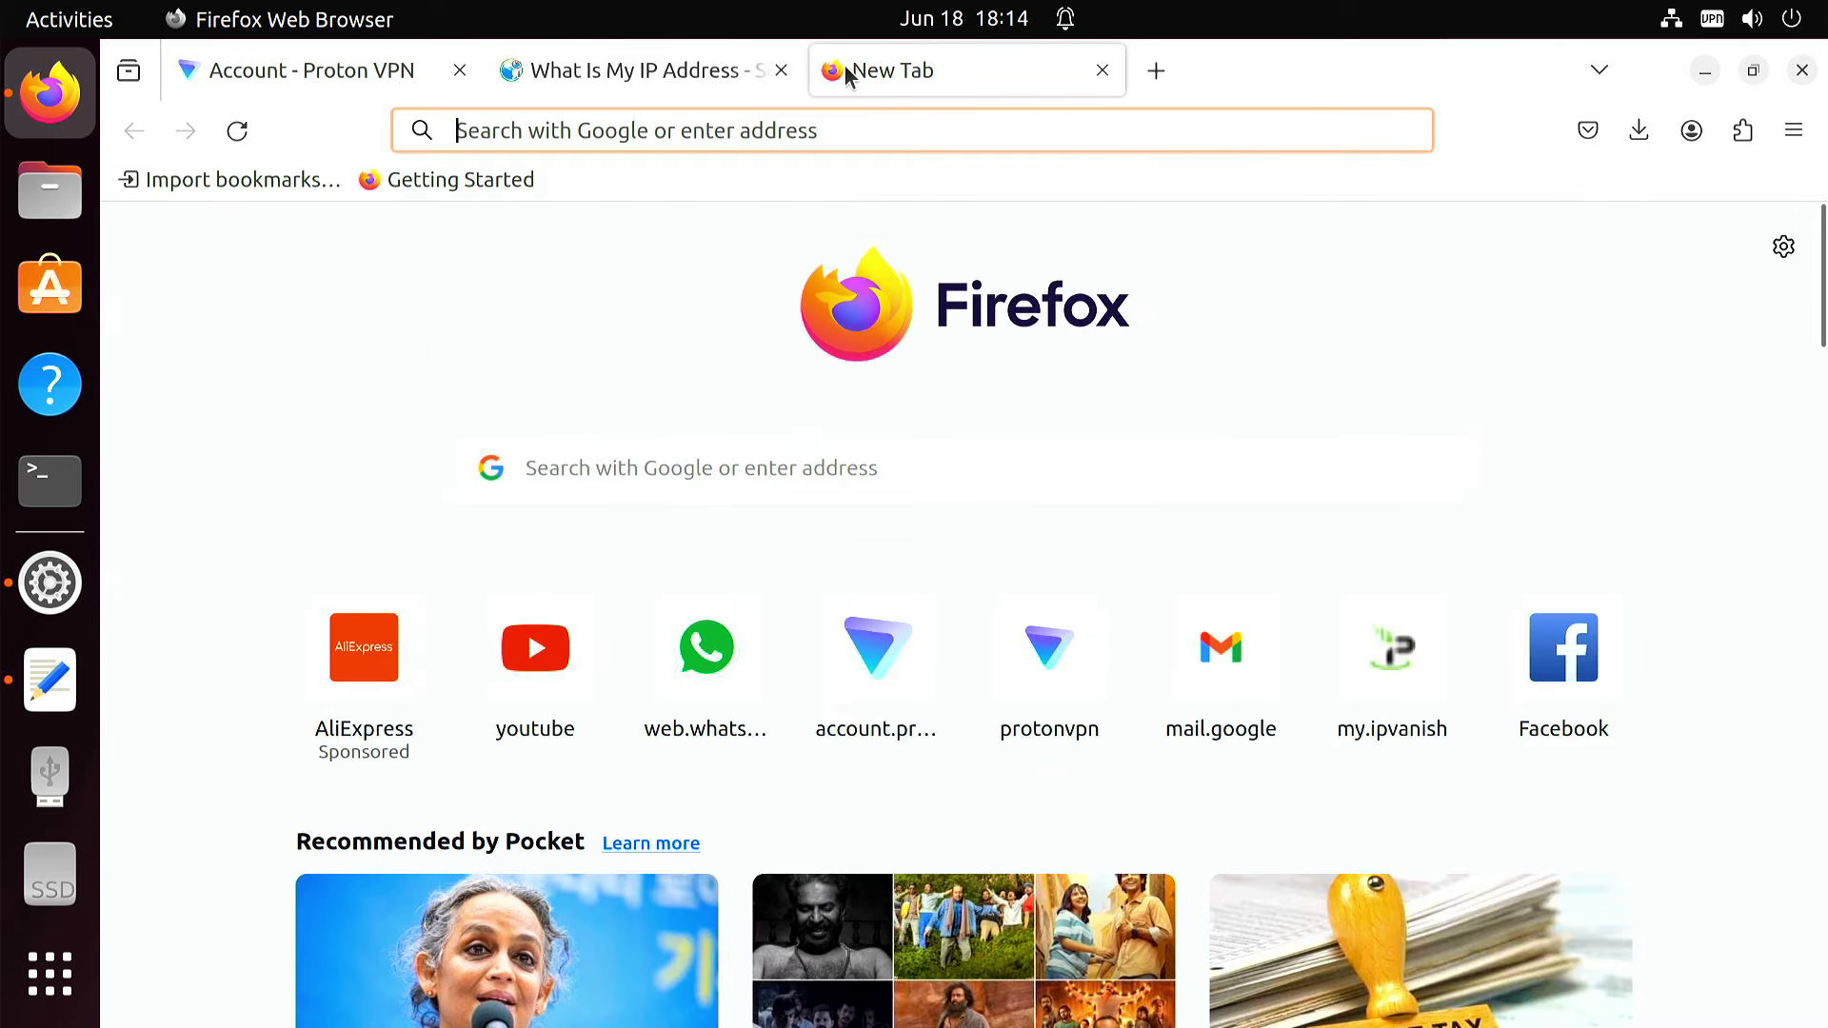
# - Confirm YouTube loads over the VPN, then close the YouTube and What Is My IP Address tabs
pyautogui.click(539, 686)
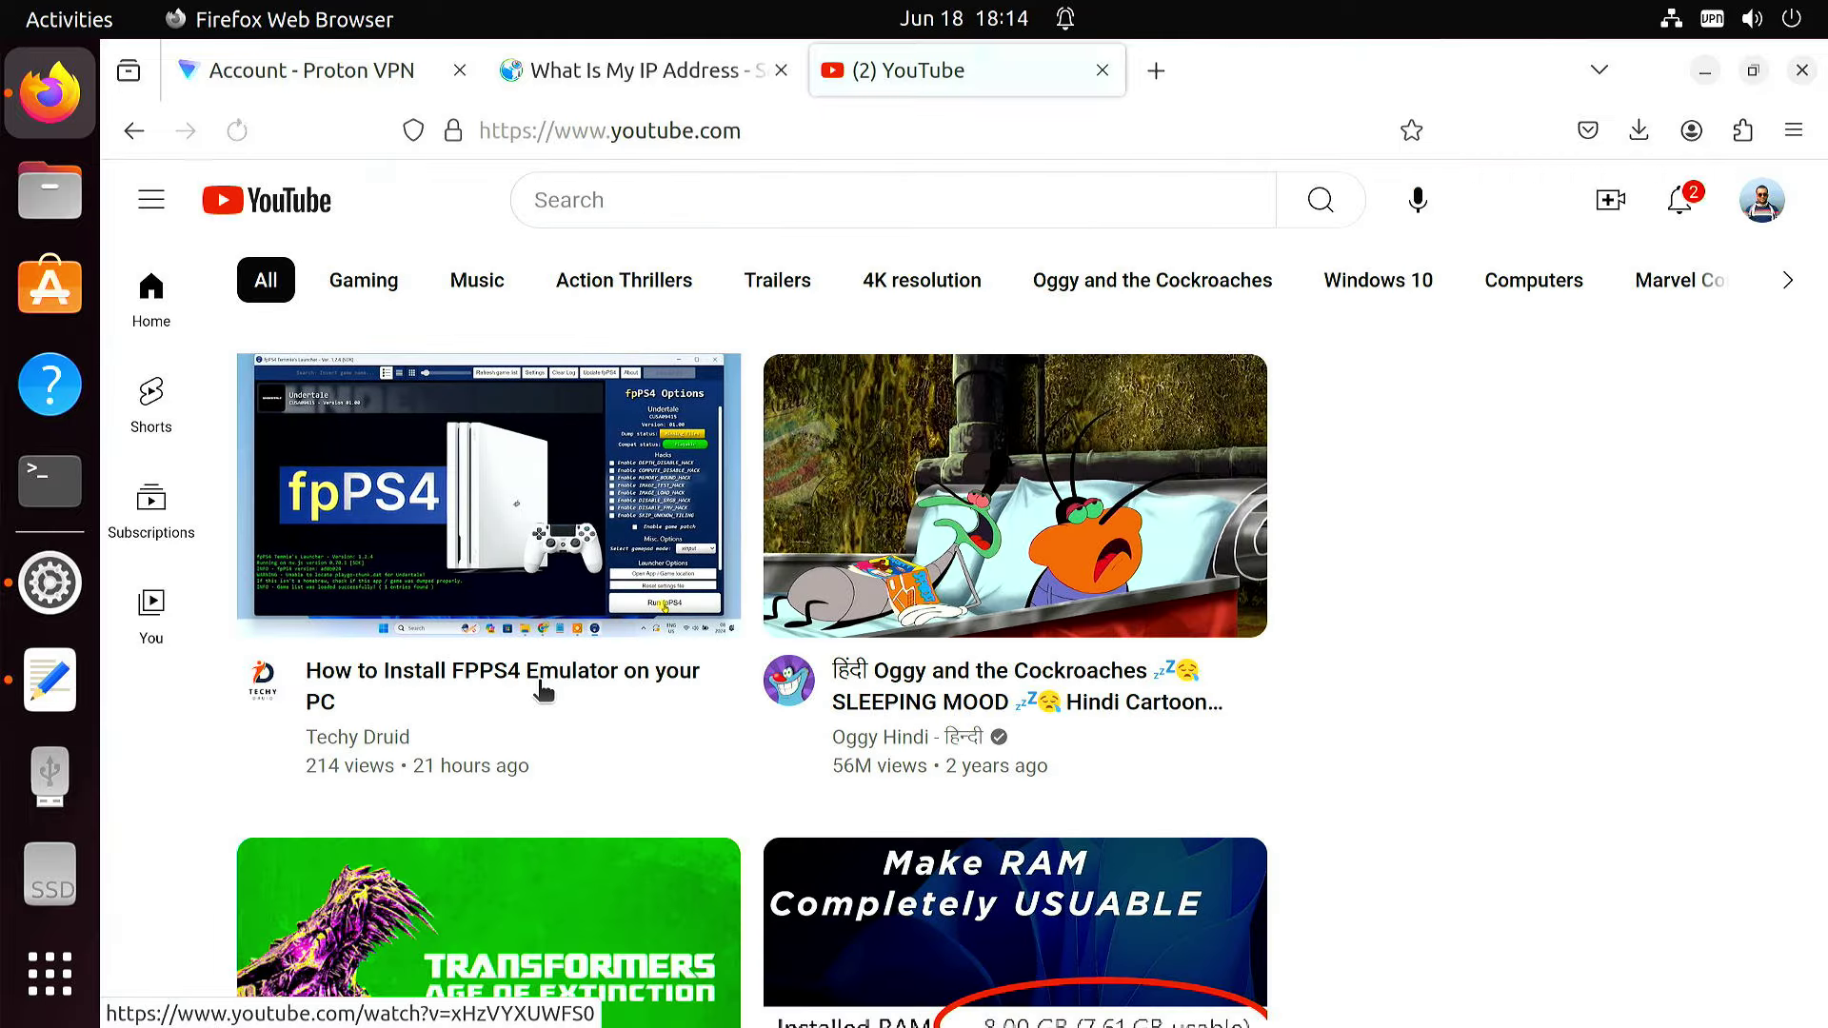
pyautogui.scroll(-5, 1434, 811)
pyautogui.scroll(-5, 1436, 812)
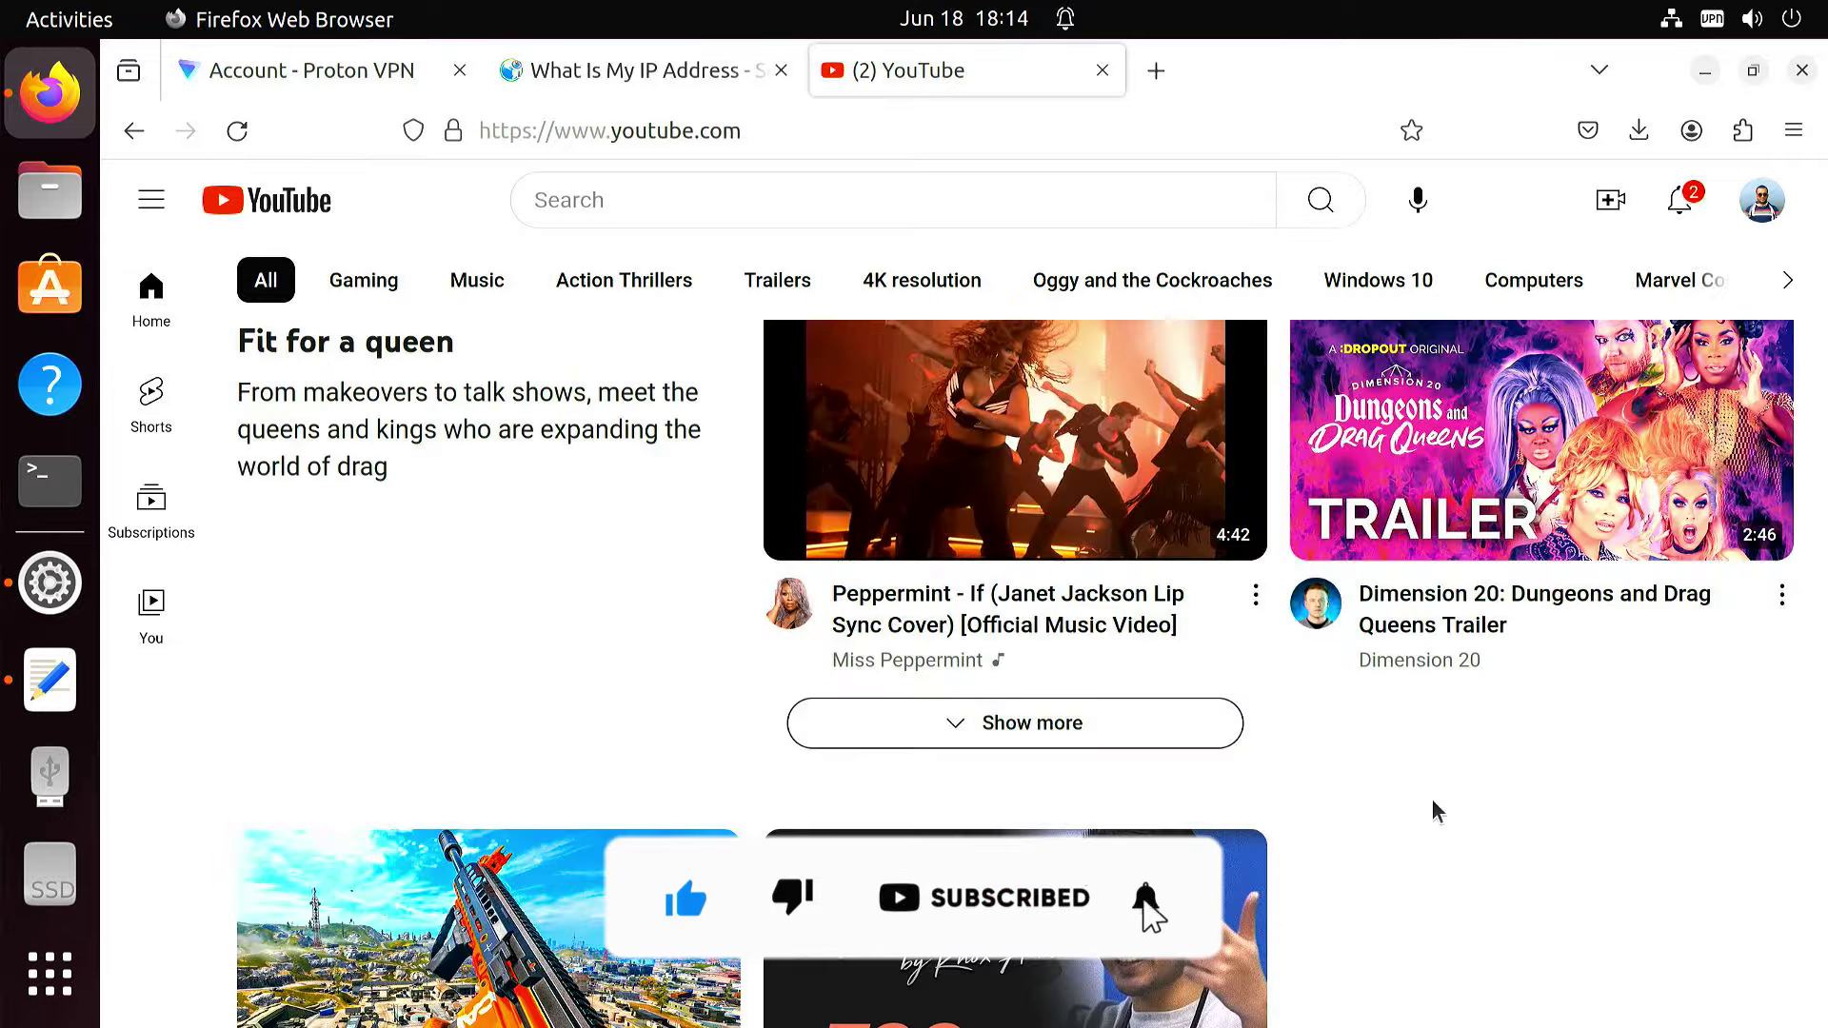
pyautogui.scroll(3, 1435, 812)
pyautogui.scroll(5, 1435, 811)
pyautogui.scroll(4, 1435, 812)
pyautogui.scroll(3, 1433, 808)
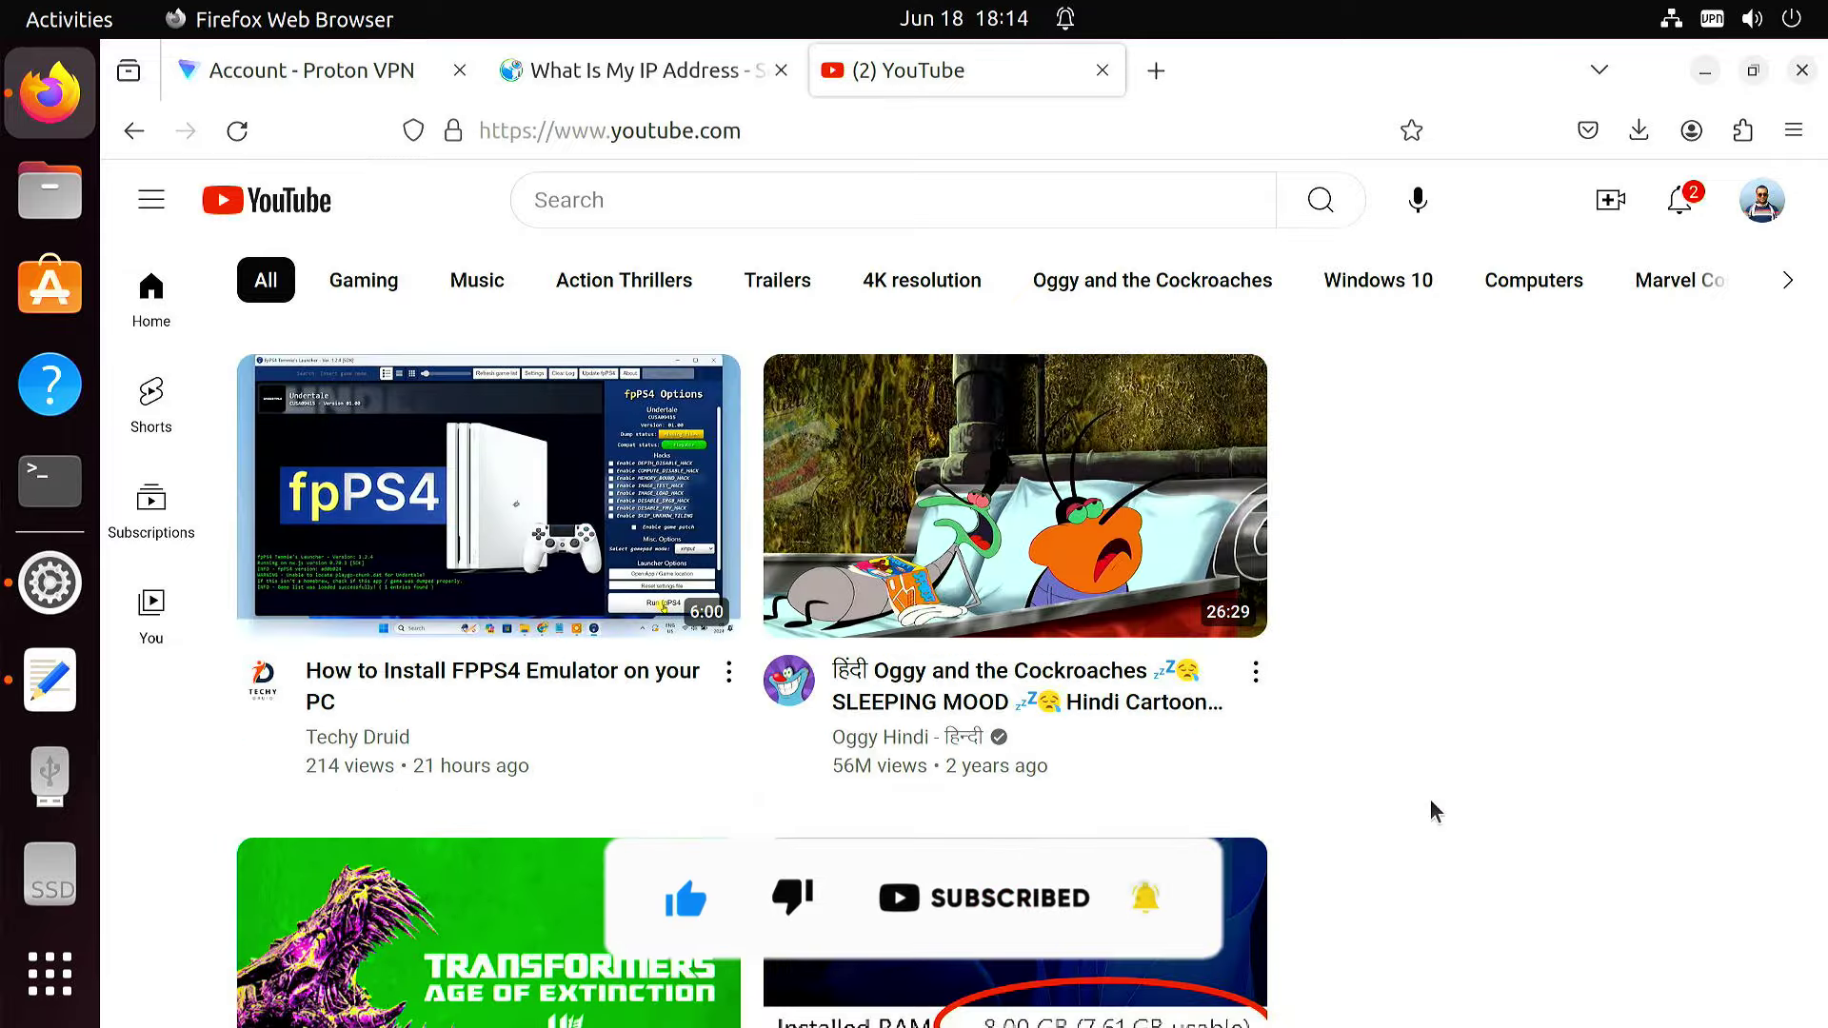
pyautogui.click(1102, 70)
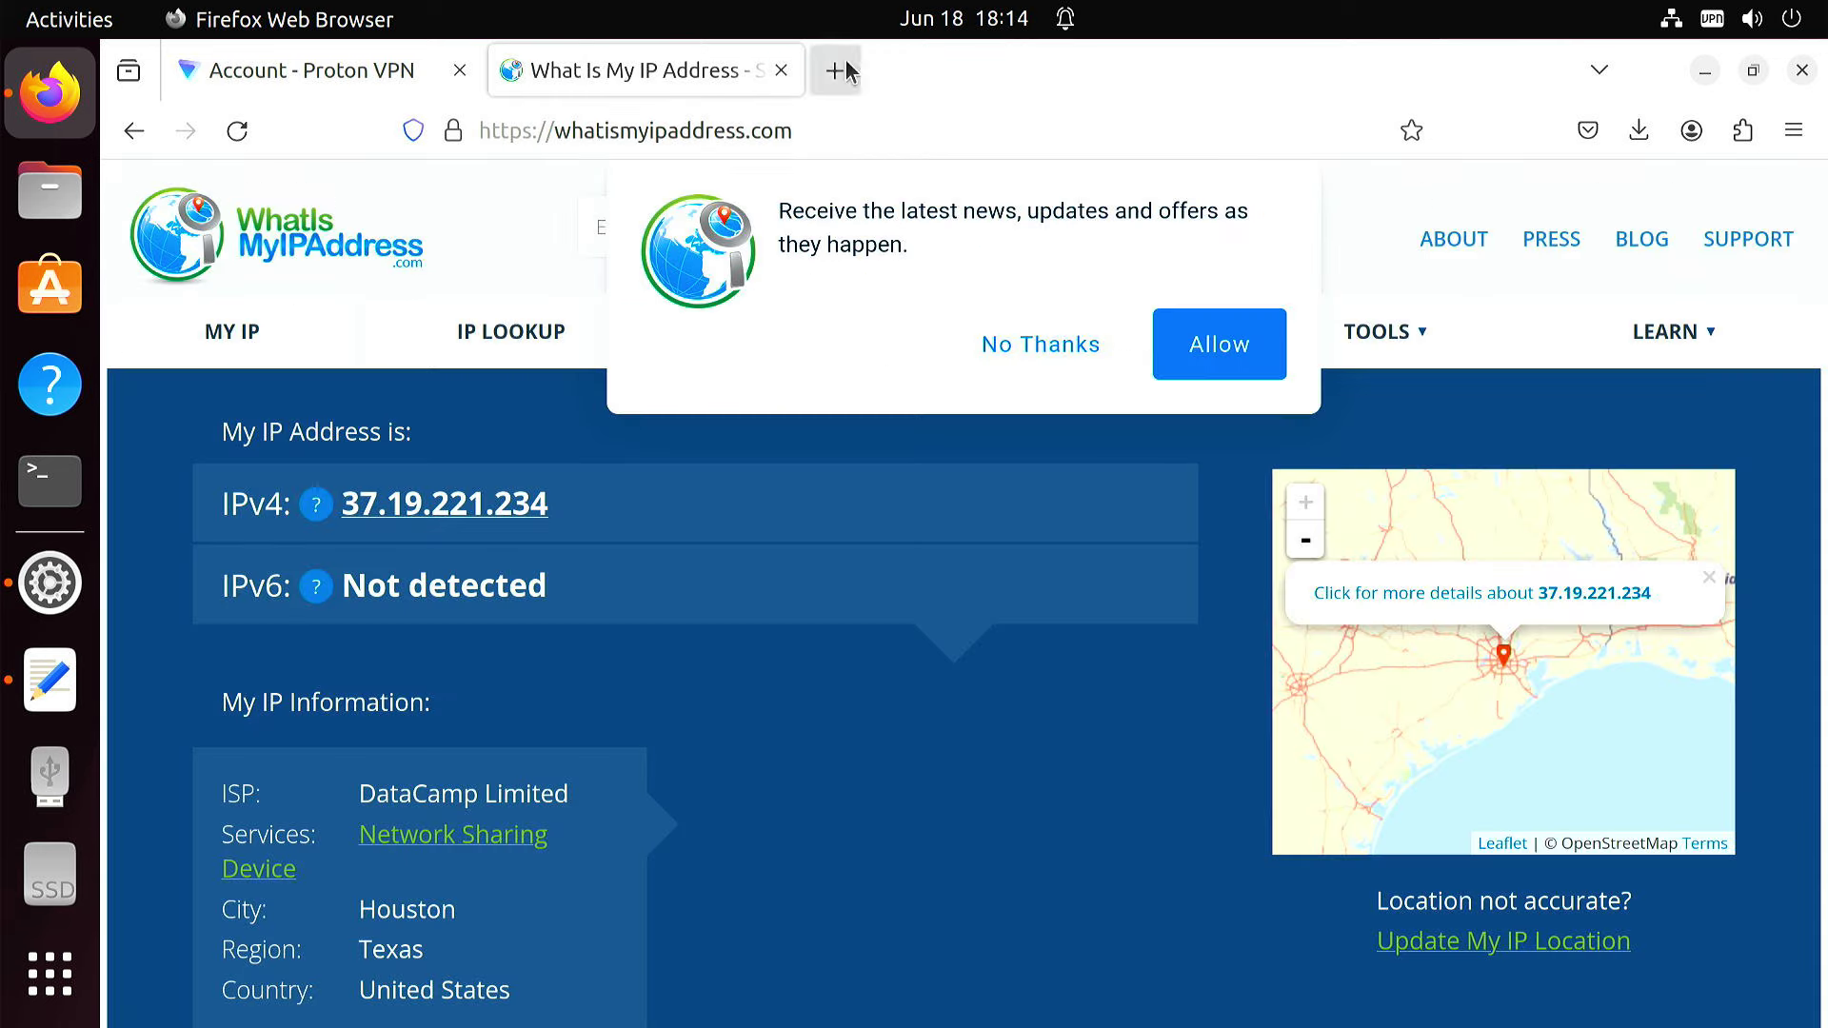
pyautogui.click(835, 70)
# - Close Firefox and open the nl-free-101075.protonvpn.udp VPN's settings dialog
pyautogui.click(1803, 70)
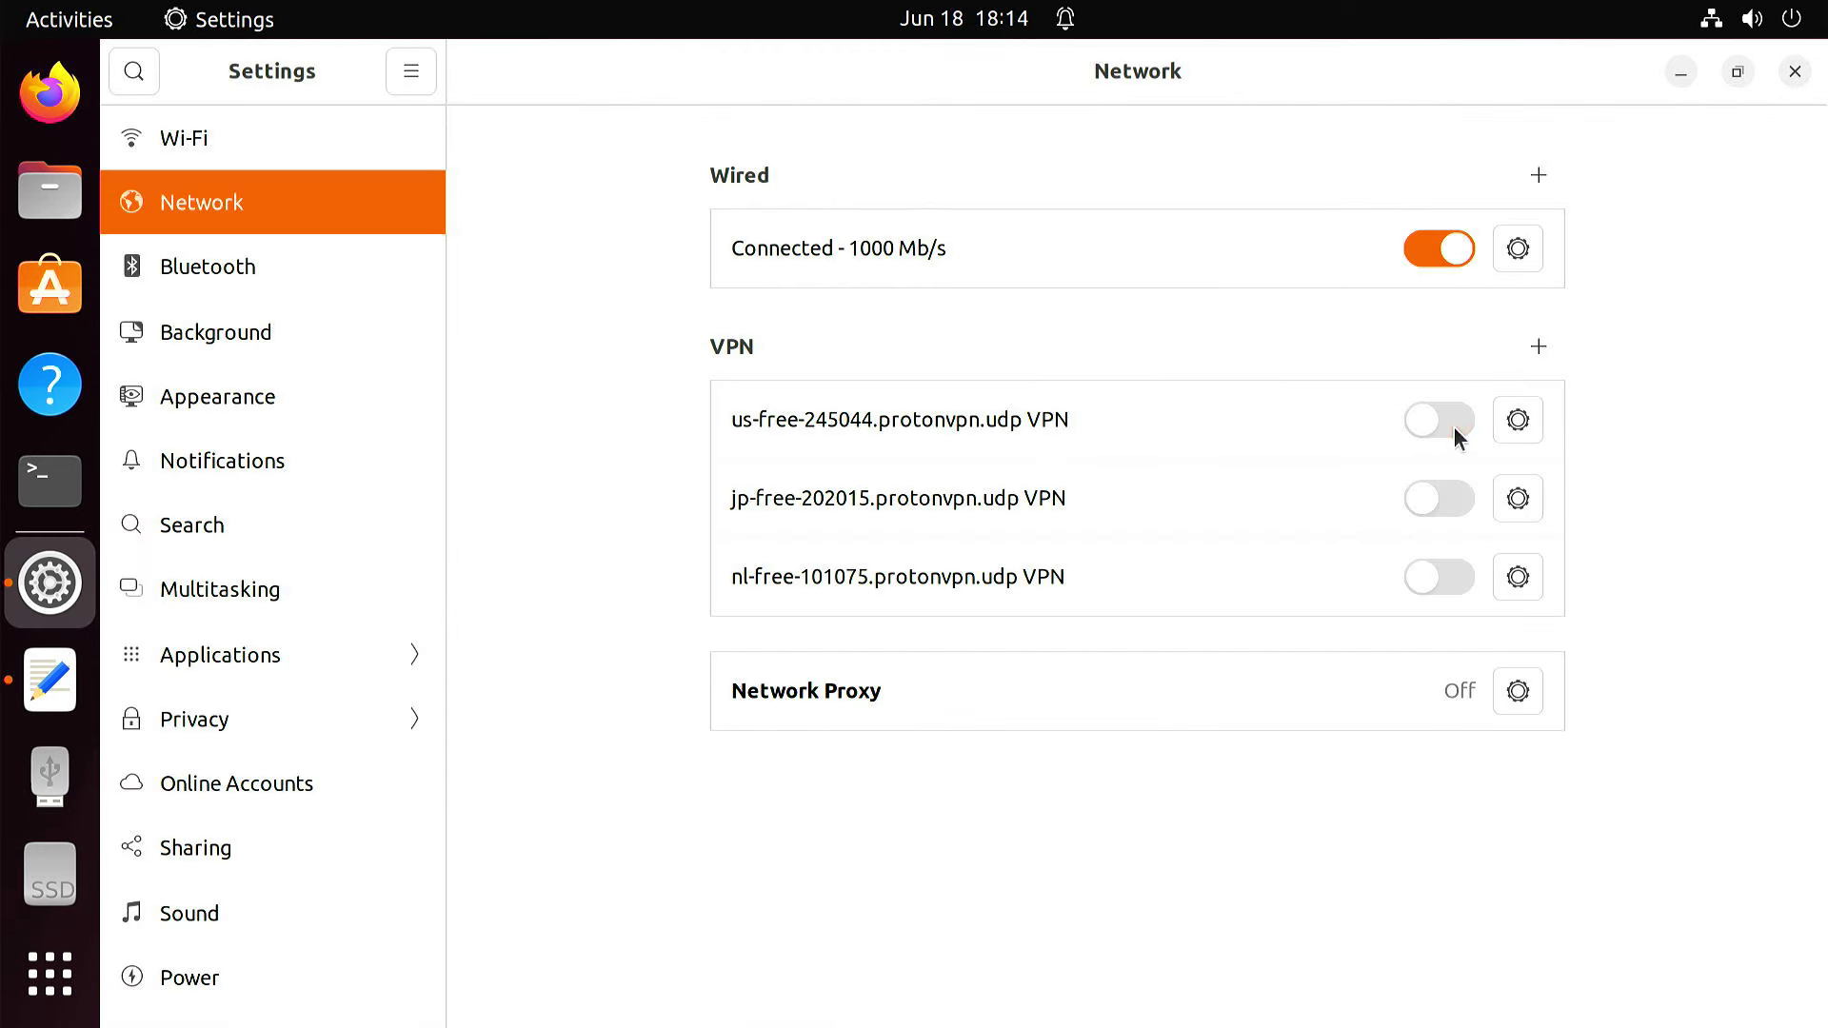
pyautogui.click(1535, 587)
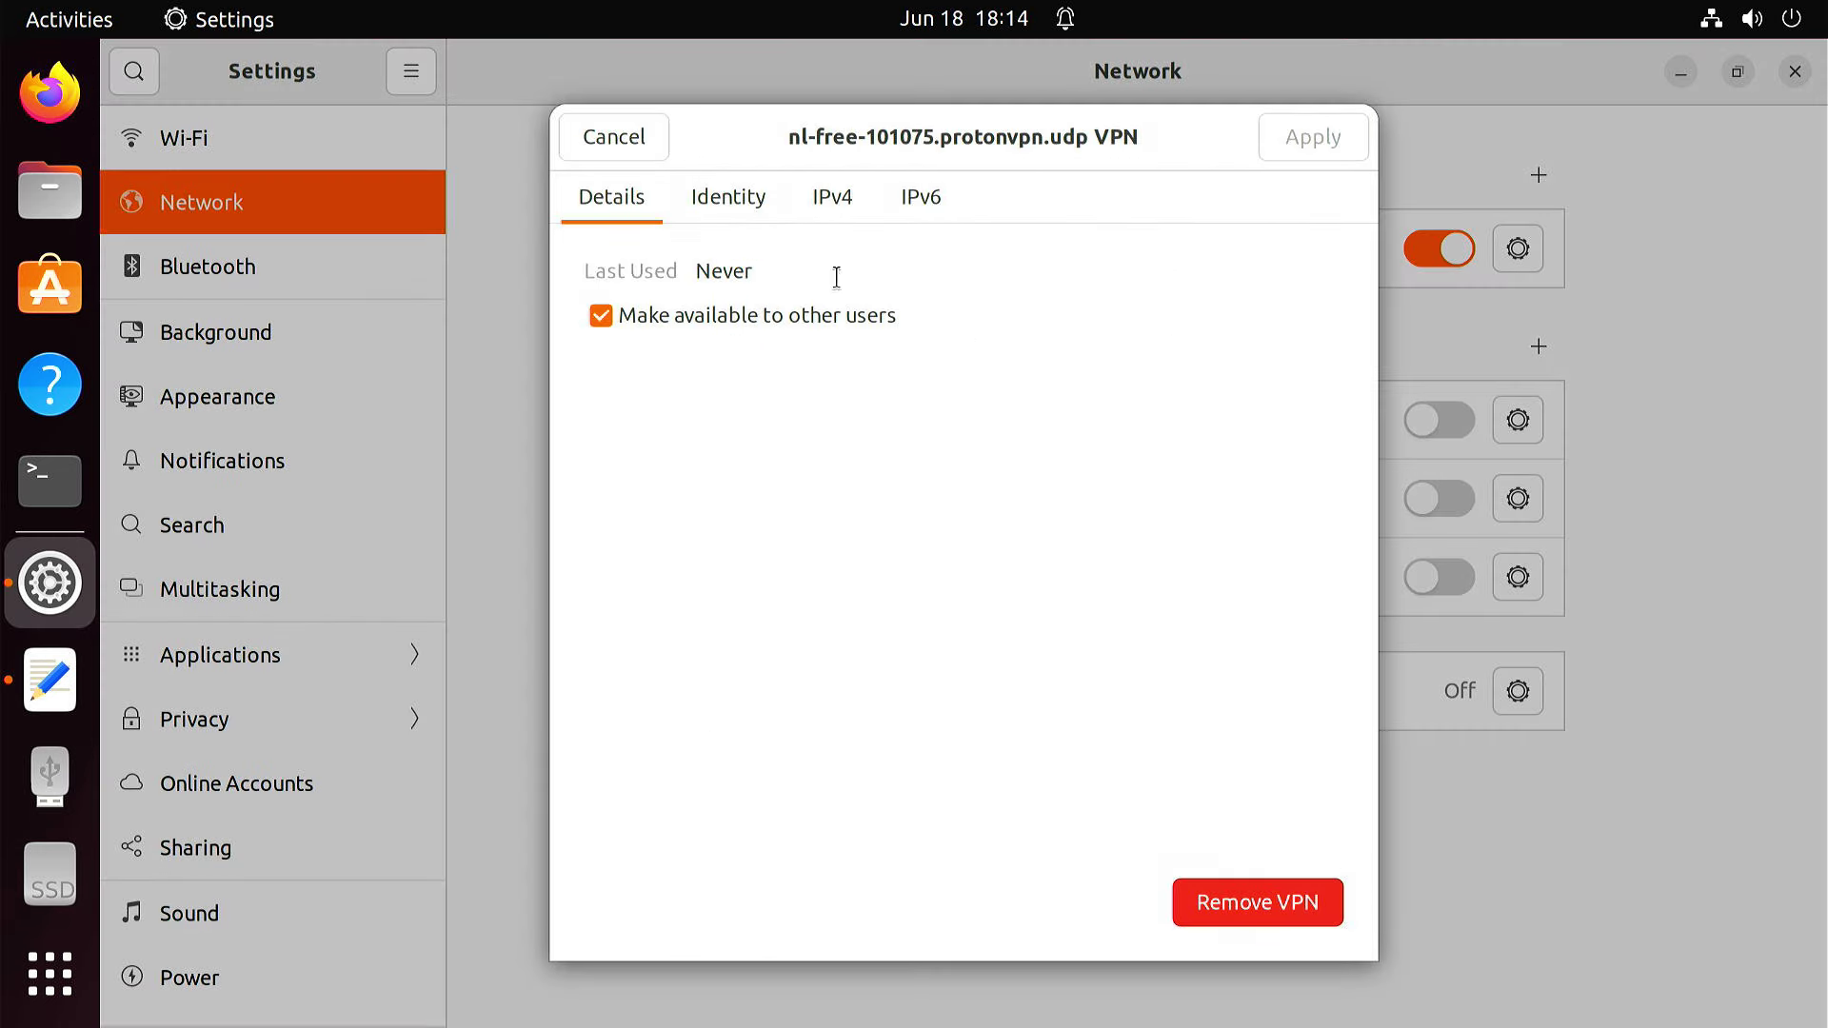